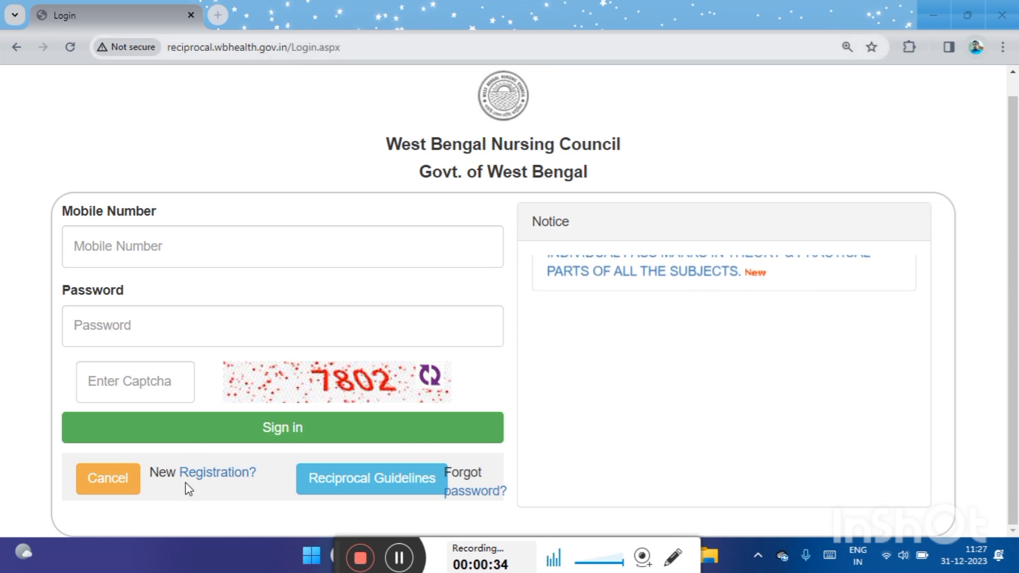
- Open the new applicant registration form and go through its applicant name, e-mail, mobile number and new password fields
left_click(212, 480)
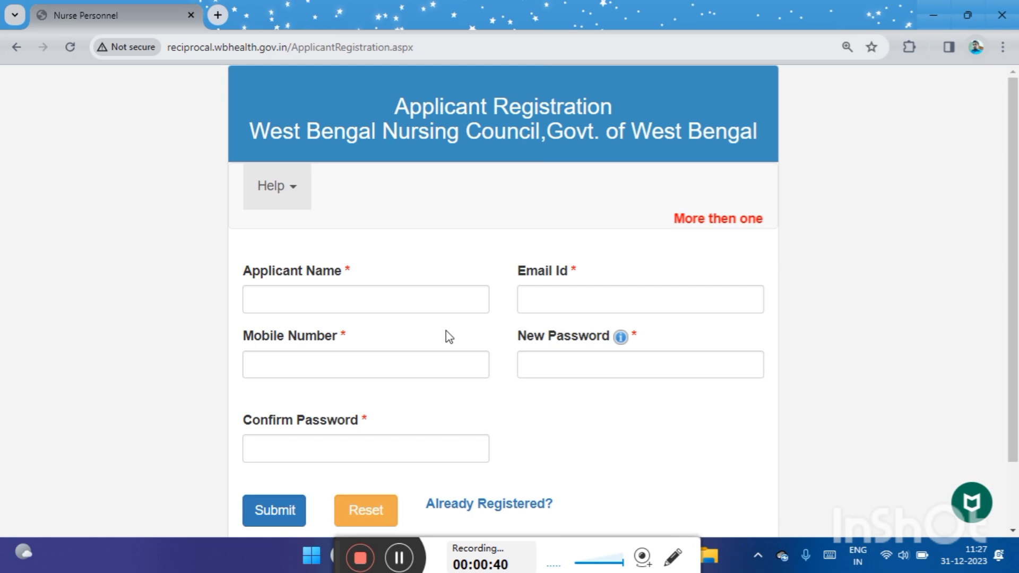
left_click(351, 299)
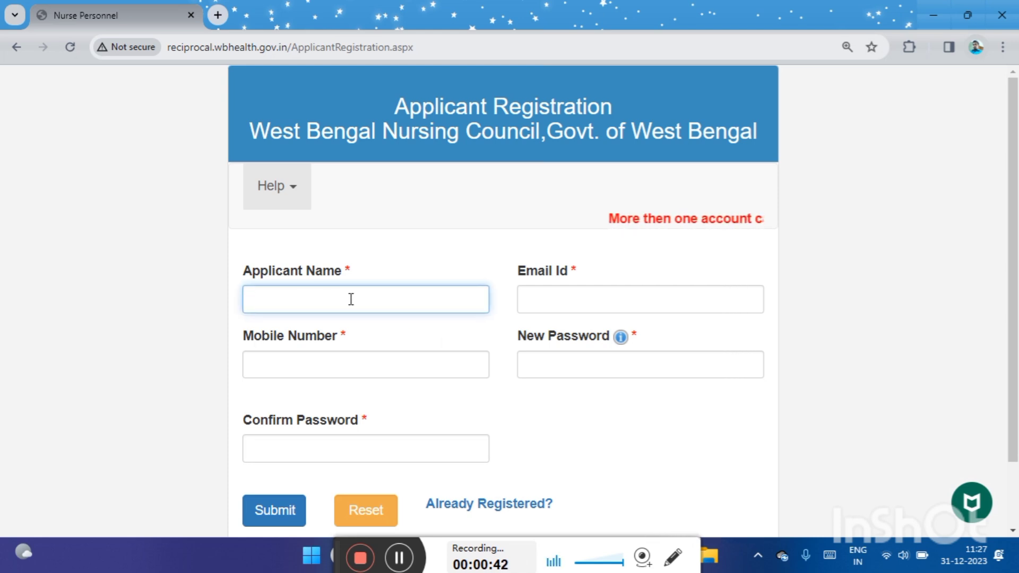
left_click(568, 307)
left_click(326, 365)
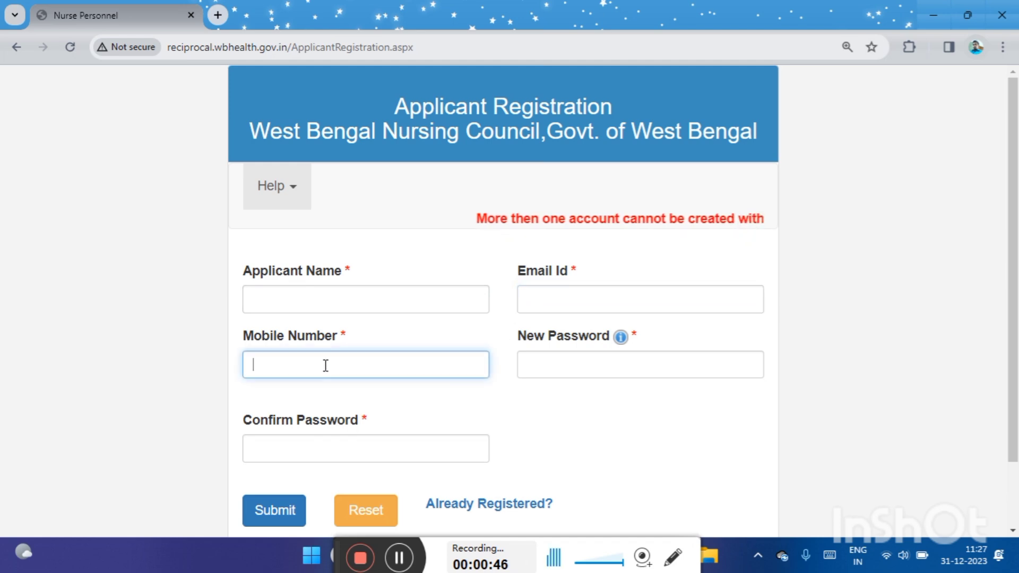
left_click(546, 362)
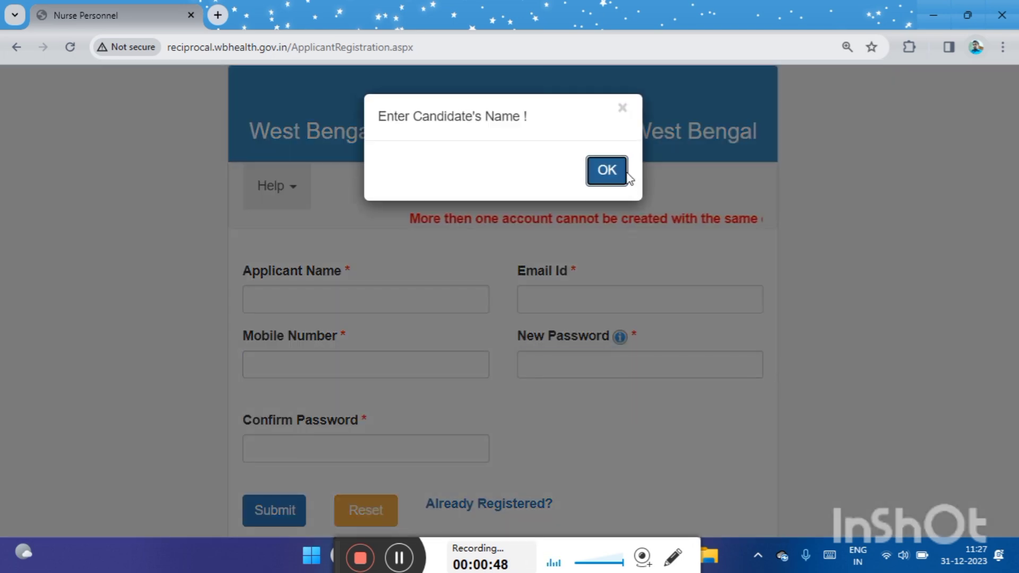
left_click(608, 175)
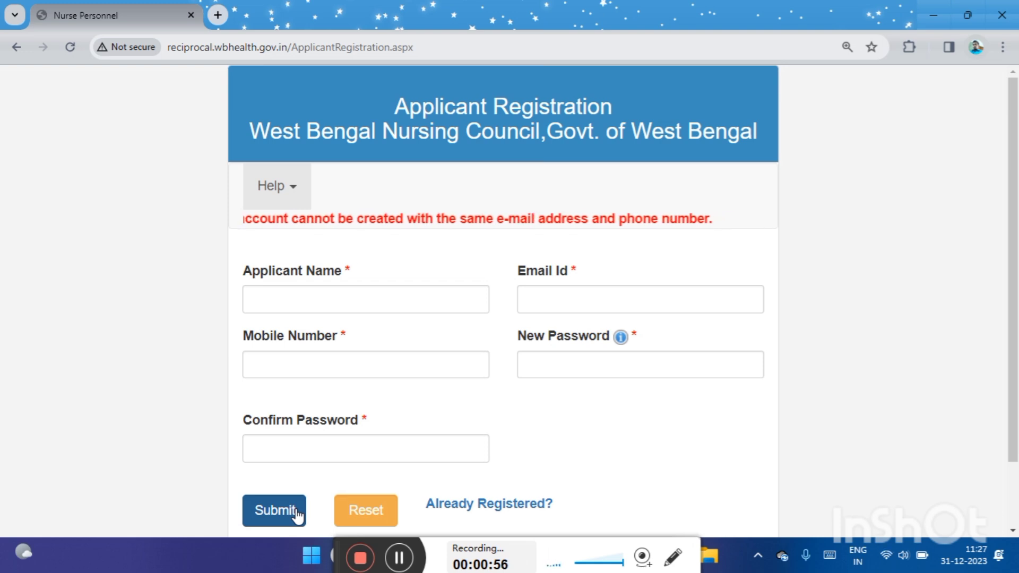
- Return to the login page as an already registered applicant and sign in with the mobile number, account password and captcha
left_click(474, 506)
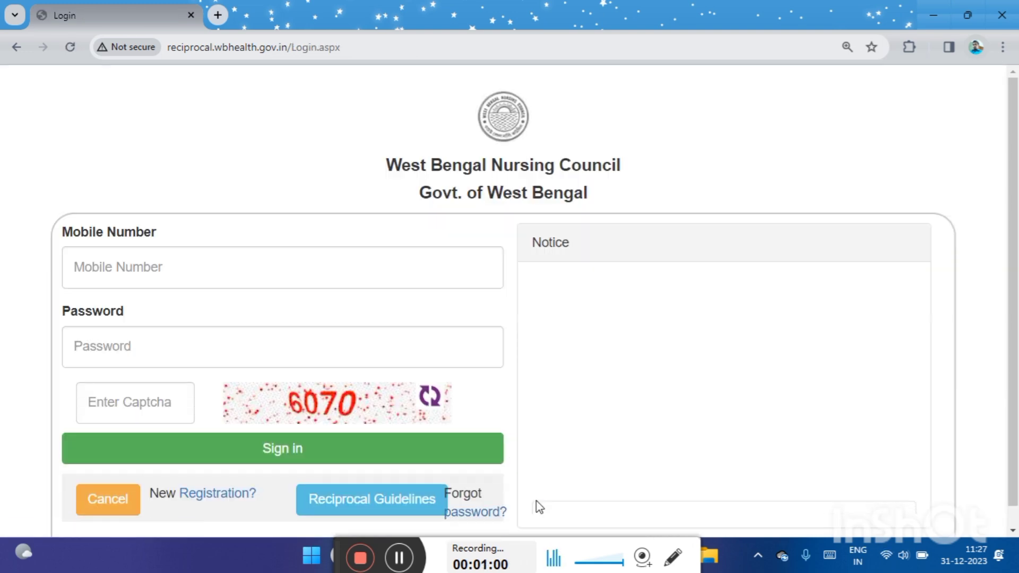
left_click(154, 269)
left_click(131, 360)
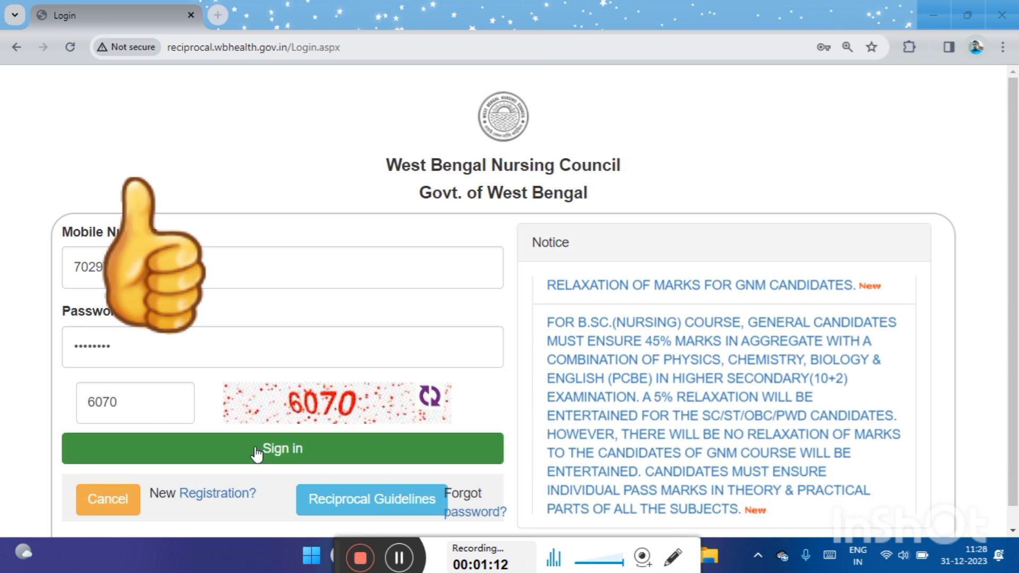
left_click(256, 452)
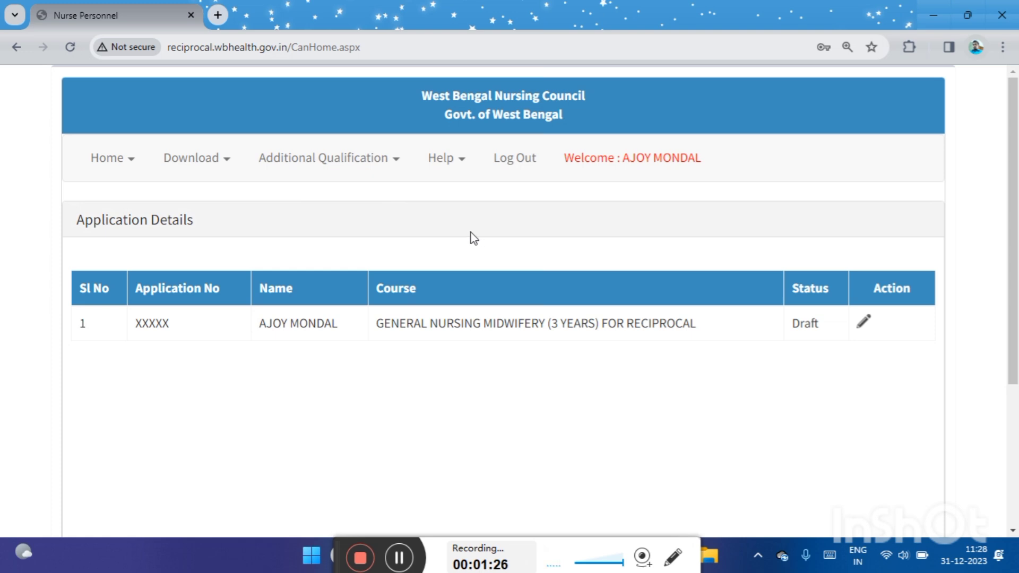
- Start a new application and bring up the Personal Details section of its Basic Details form
left_click(97, 167)
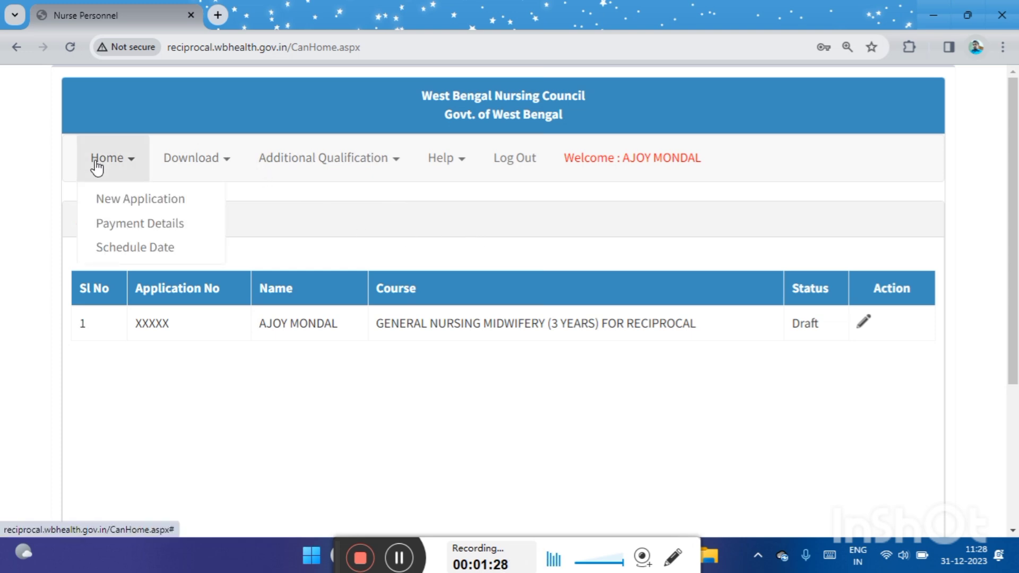
left_click(172, 207)
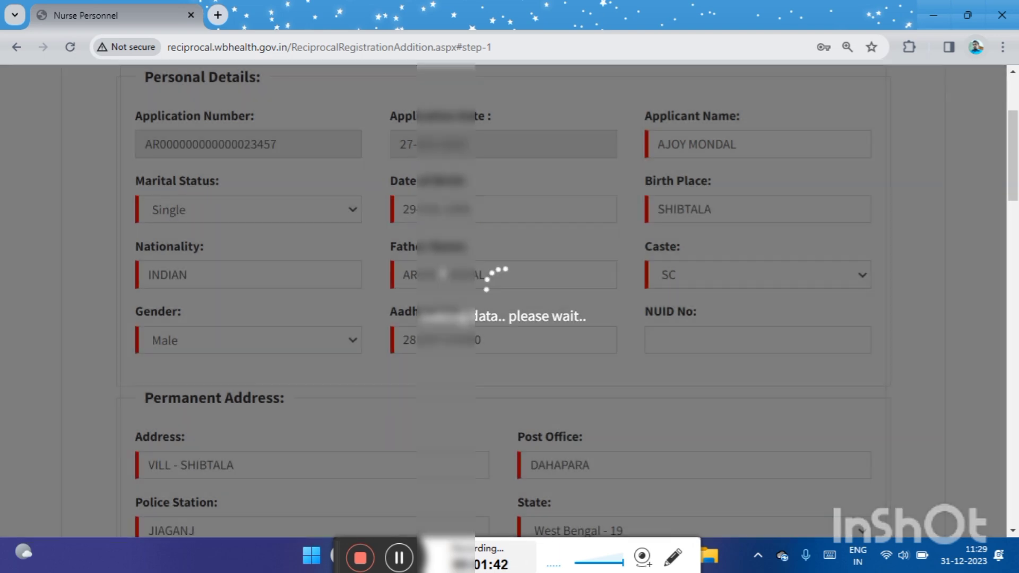
scroll(442, 267, "up", 1)
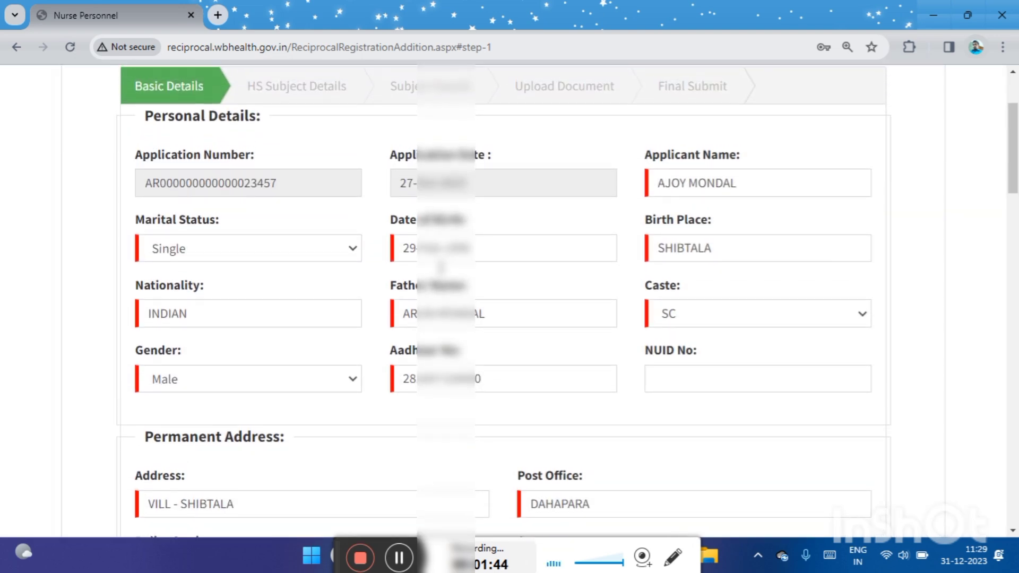
scroll(442, 273, "up", 2)
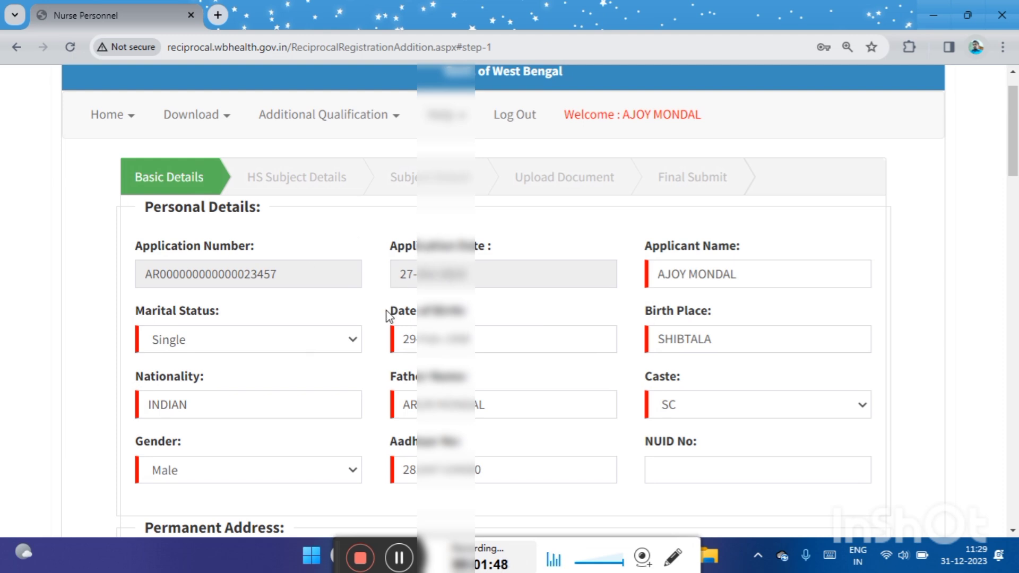
- Review the Personal Details, Permanent Address and Present Address sections, including the option to reuse the permanent address
scroll(386, 316, "down", 1)
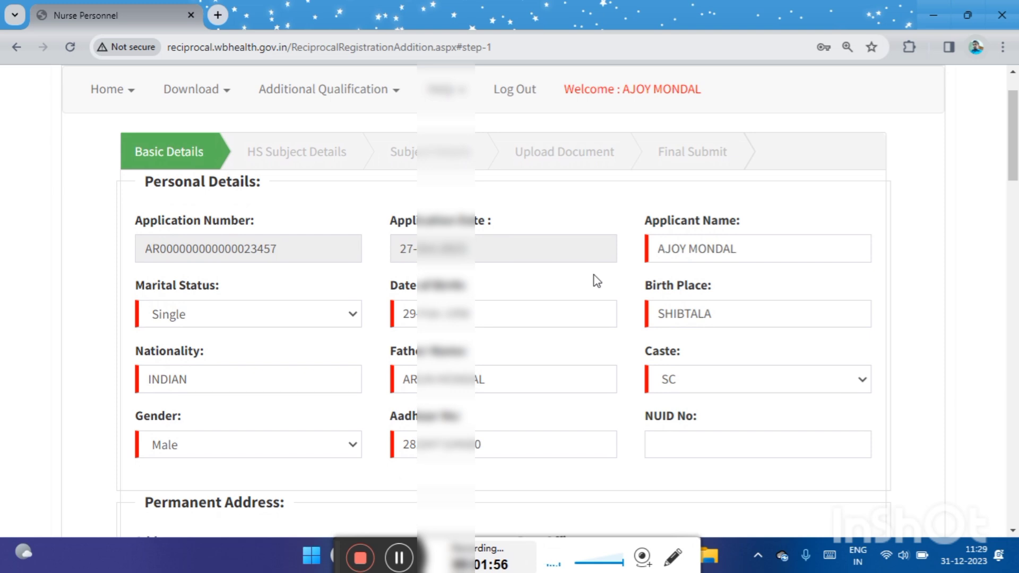
scroll(597, 281, "down", 1)
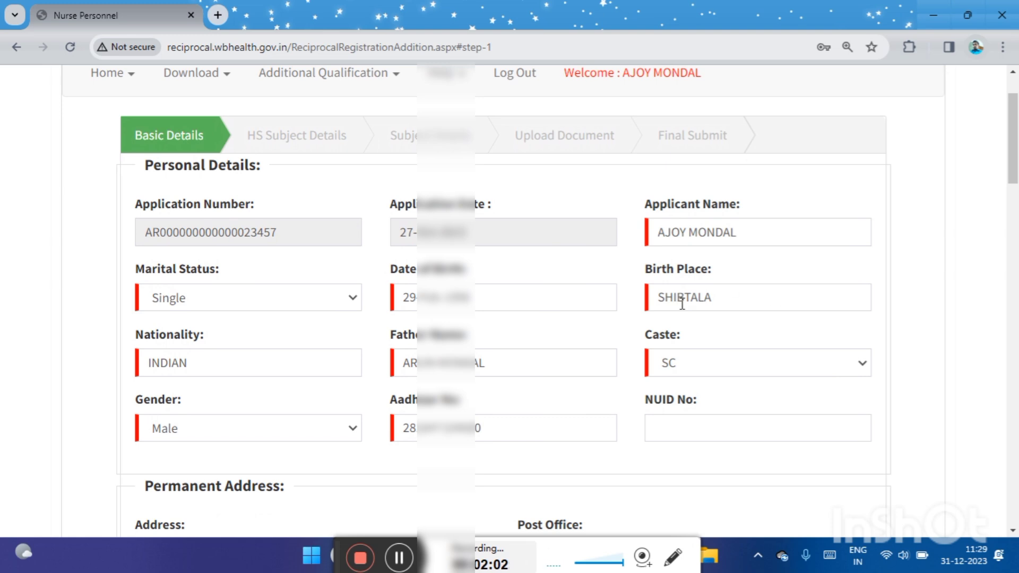
scroll(683, 303, "down", 1)
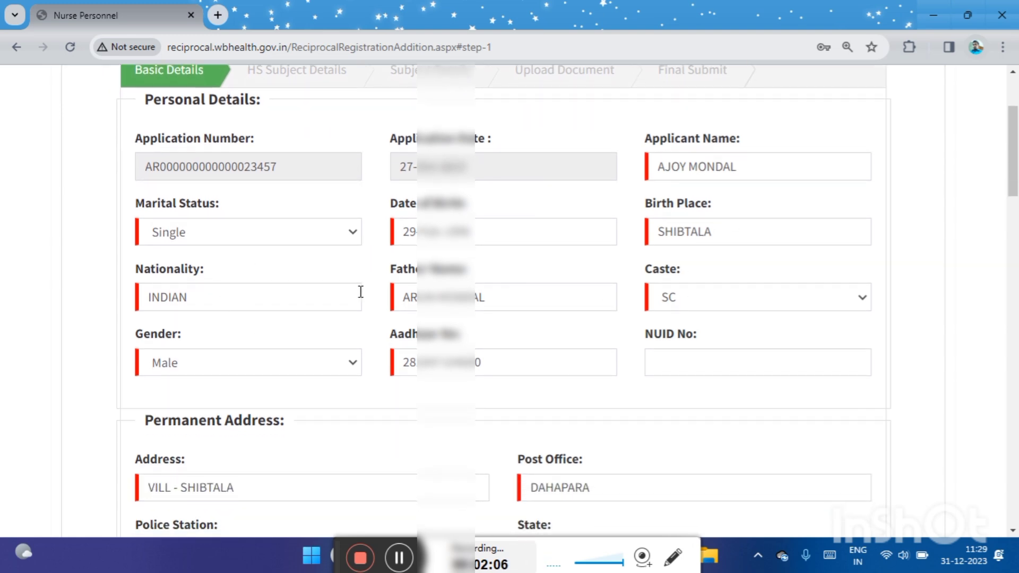
scroll(360, 291, "down", 2)
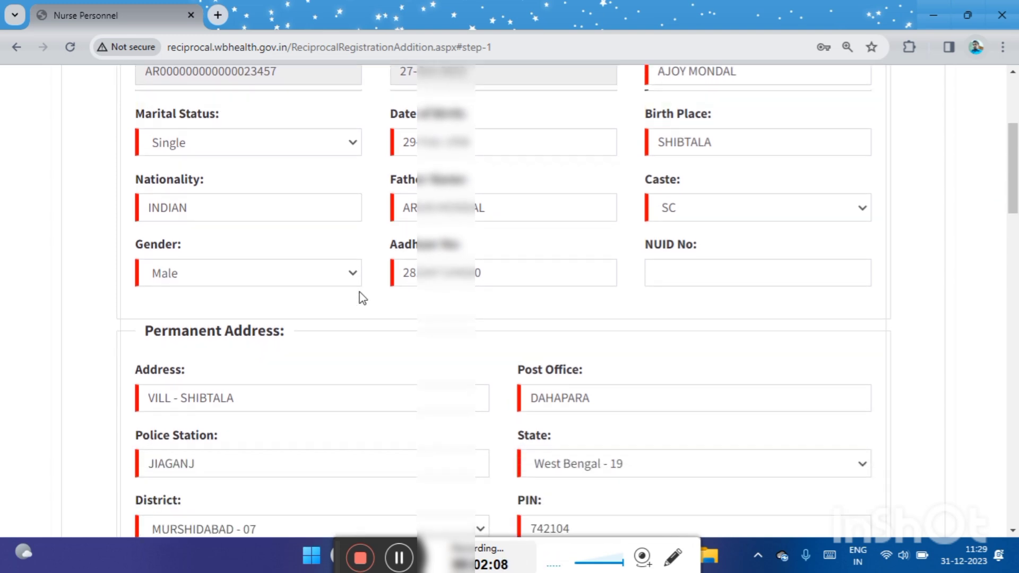
scroll(360, 296, "down", 2)
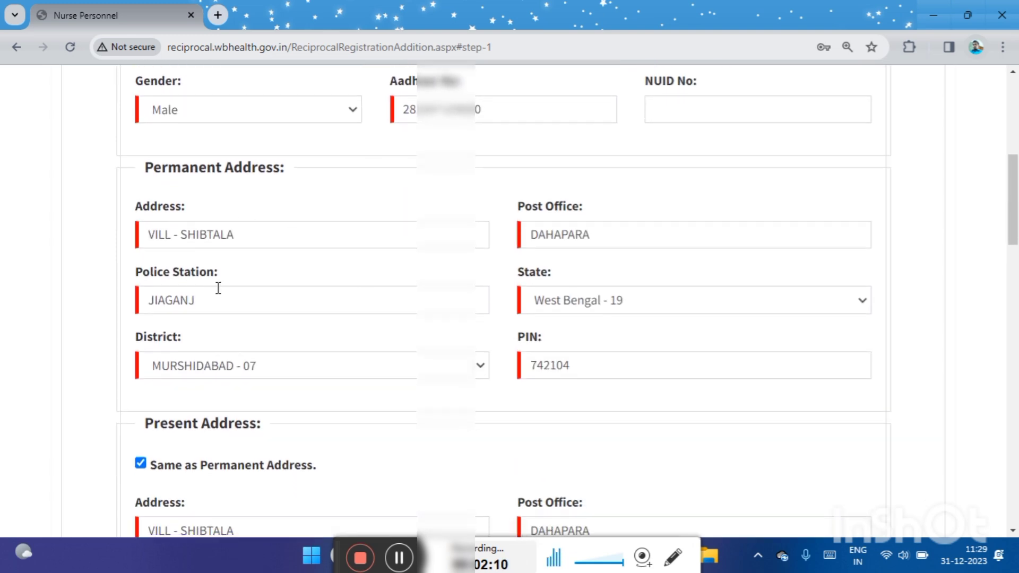
scroll(341, 275, "down", 3)
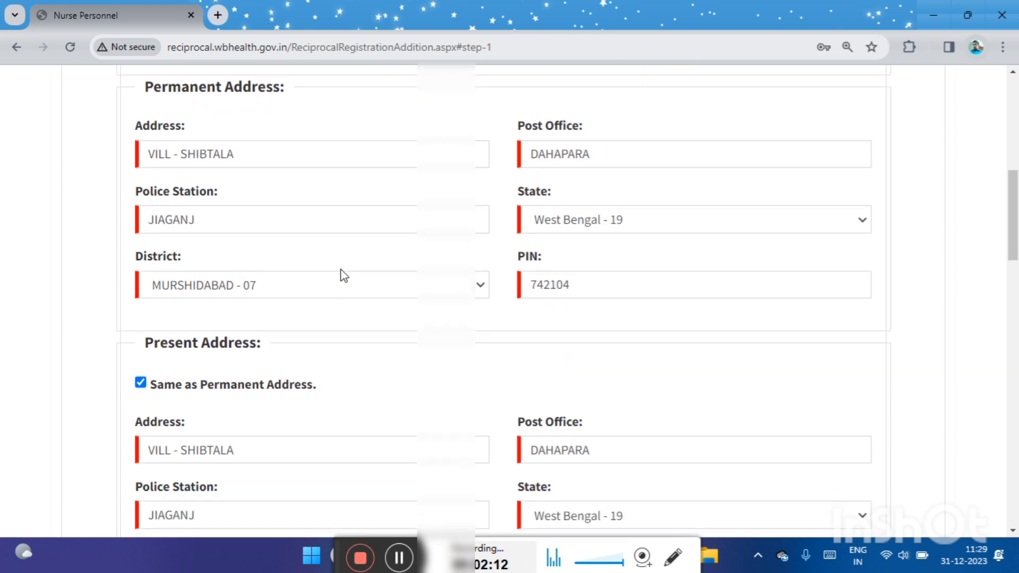
scroll(143, 318, "down", 1)
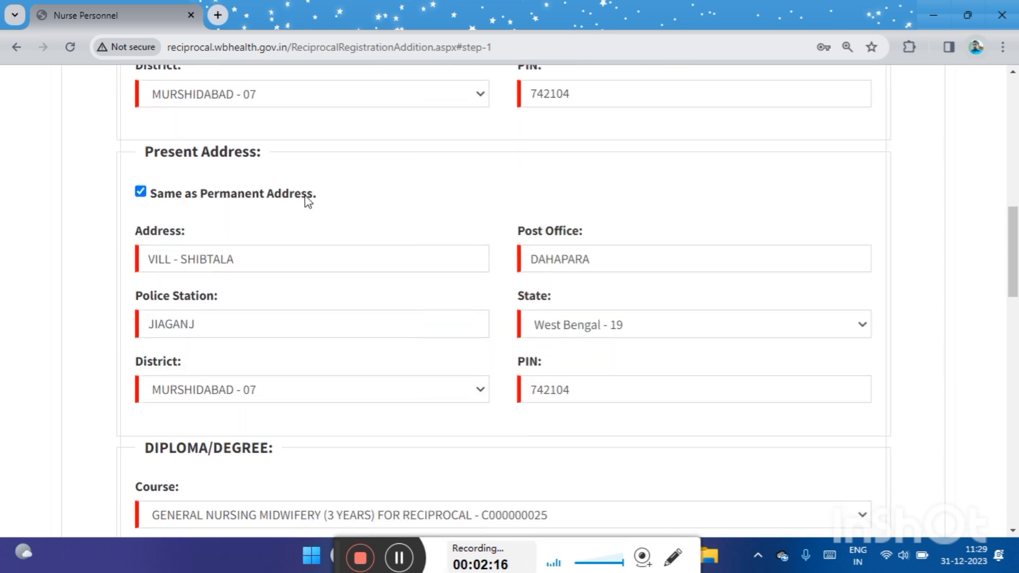
scroll(312, 172, "up", 1)
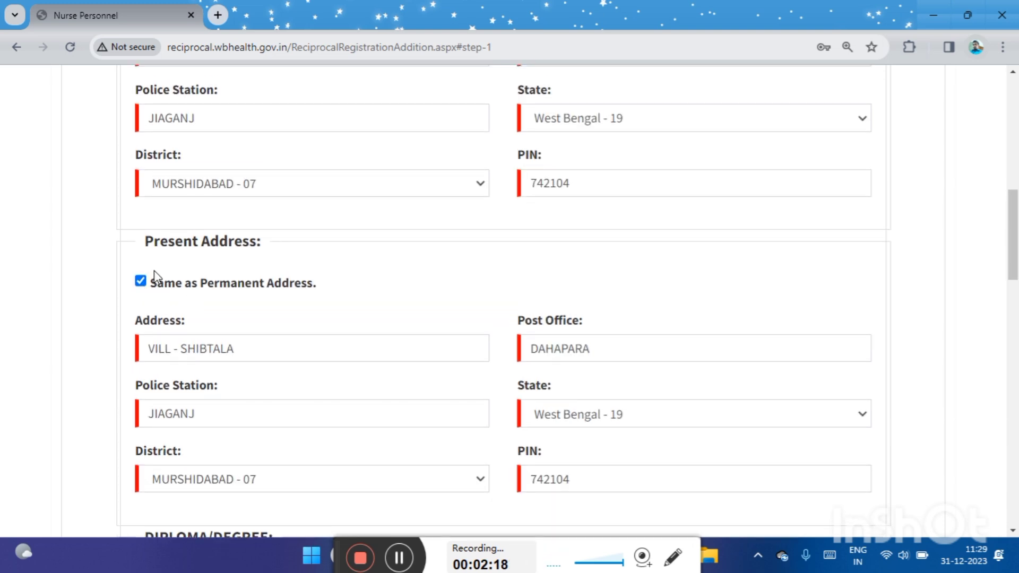
scroll(312, 325, "down", 1)
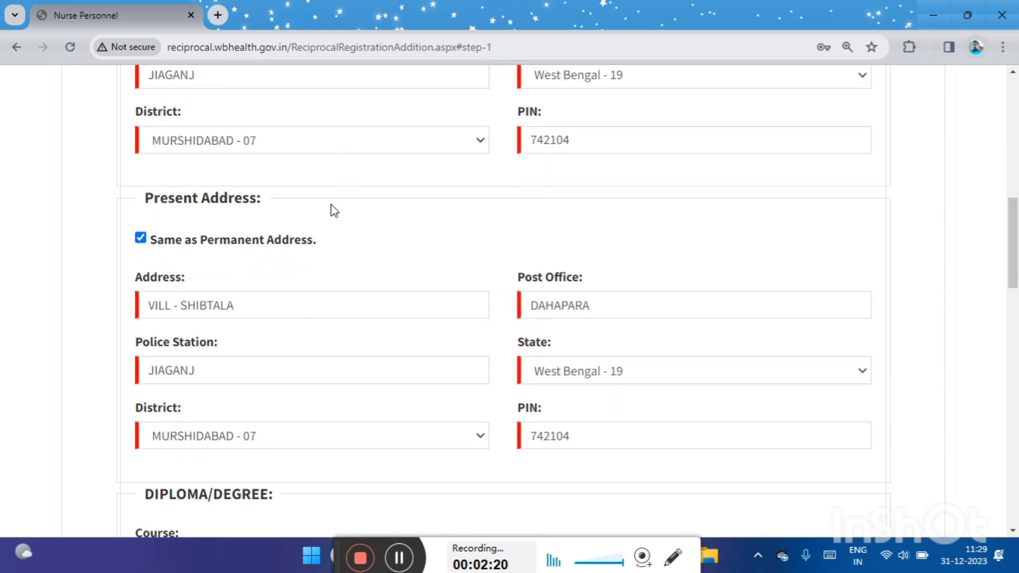
- In the Diploma/Degree section, choose the course GENERAL NURSING MIDWIFERY (3 YEARS) FOR RECIPROCAL and the course category Diploma - C01
scroll(358, 413, "down", 4)
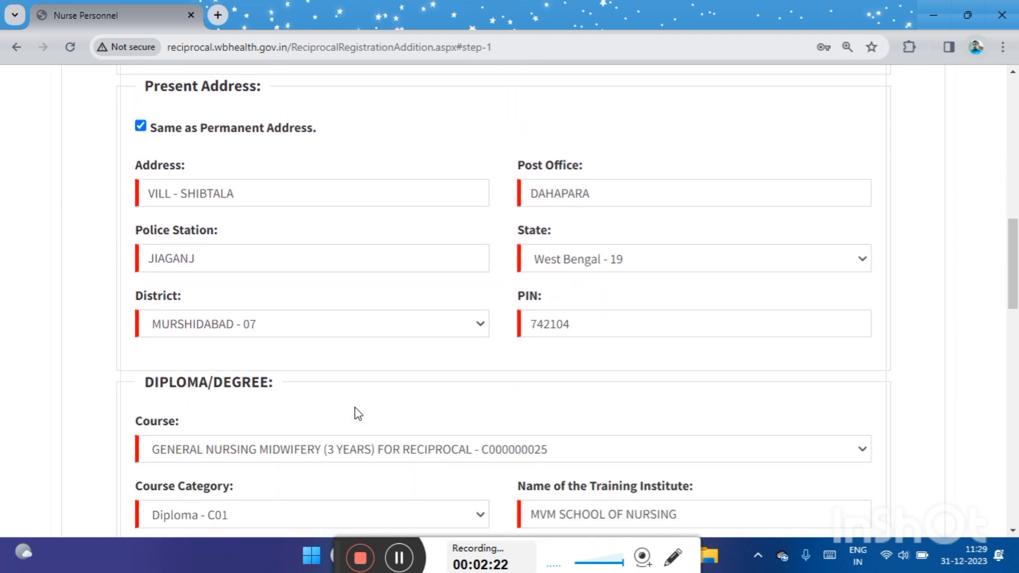
scroll(358, 413, "down", 2)
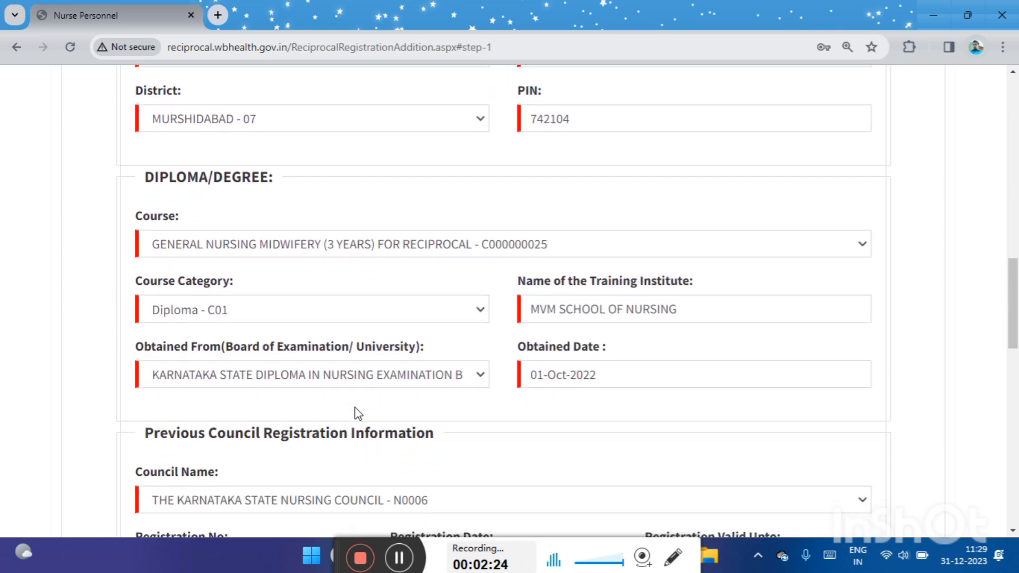
scroll(219, 226, "down", 1)
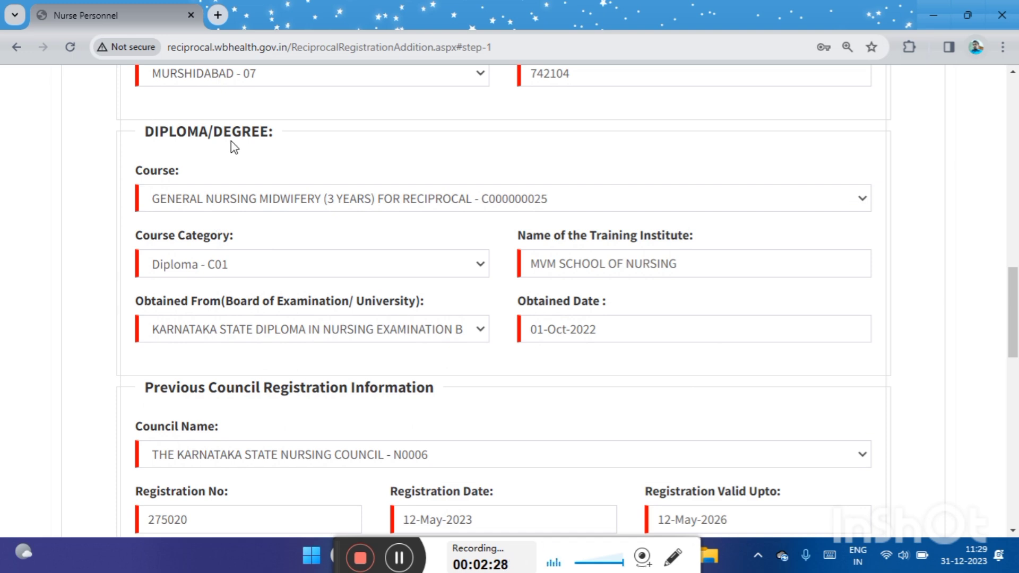
left_click(843, 205)
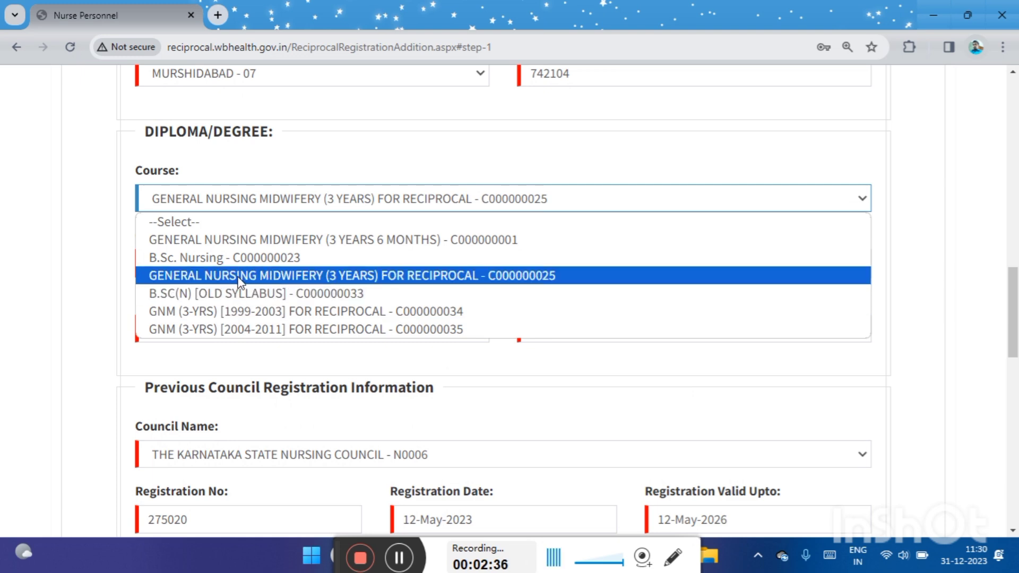
left_click(454, 276)
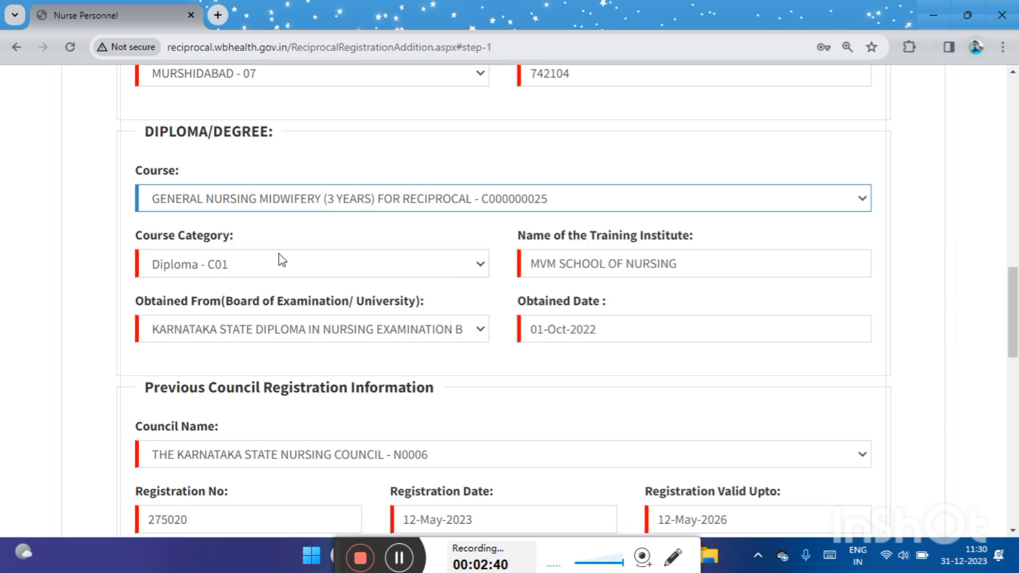
left_click(258, 273)
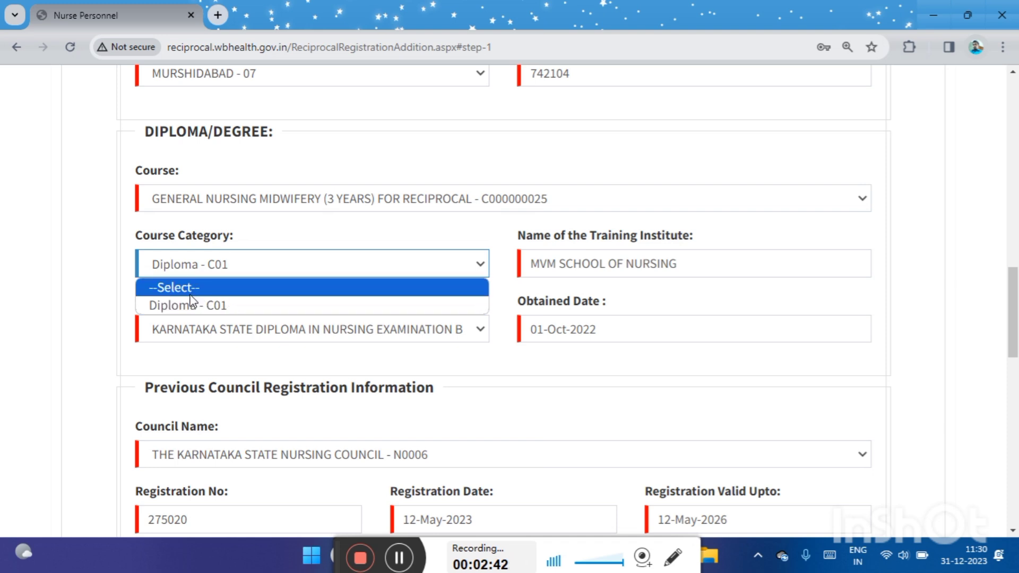
left_click(240, 307)
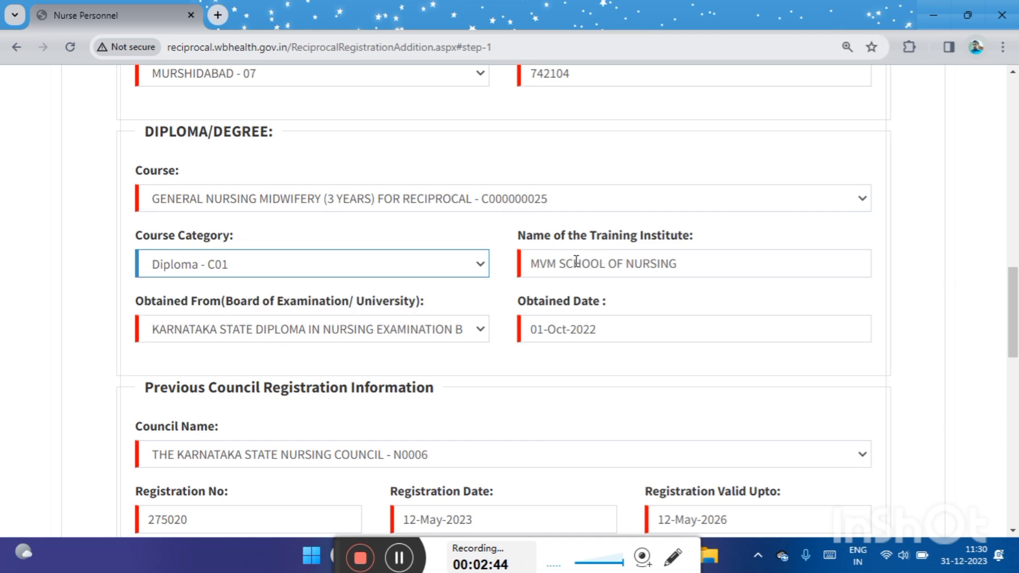
- Set the board of examination the diploma was obtained from to KARNATAKA STATE DIPLOMA IN NURSING EXAMINATION BOARD
scroll(607, 285, "down", 1)
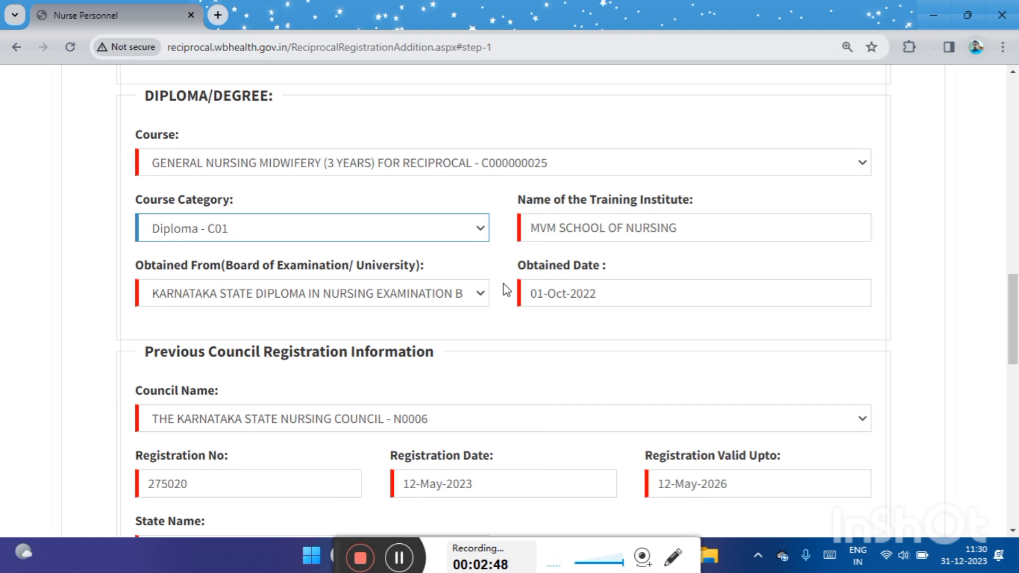
left_click(481, 298)
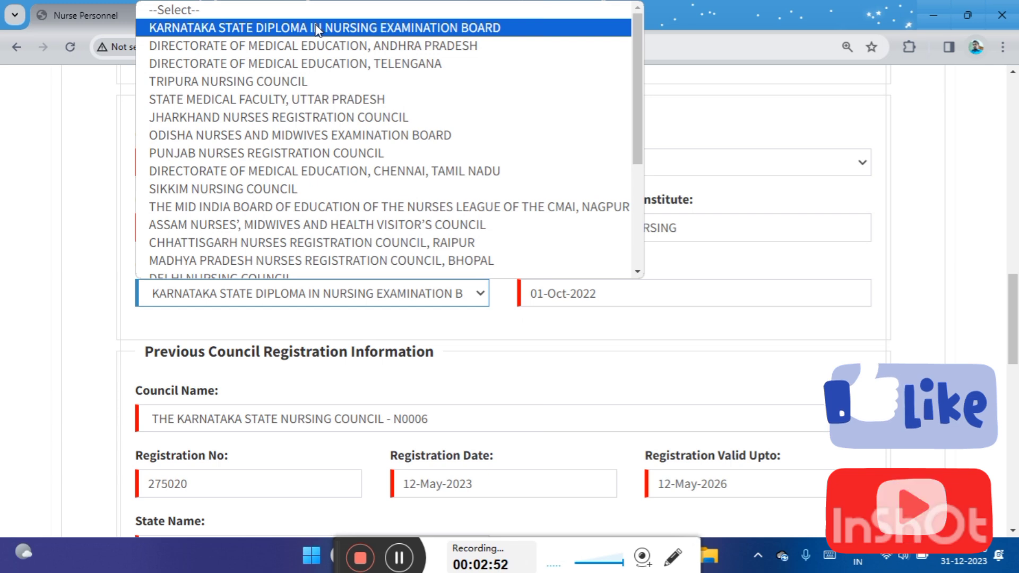
left_click(296, 26)
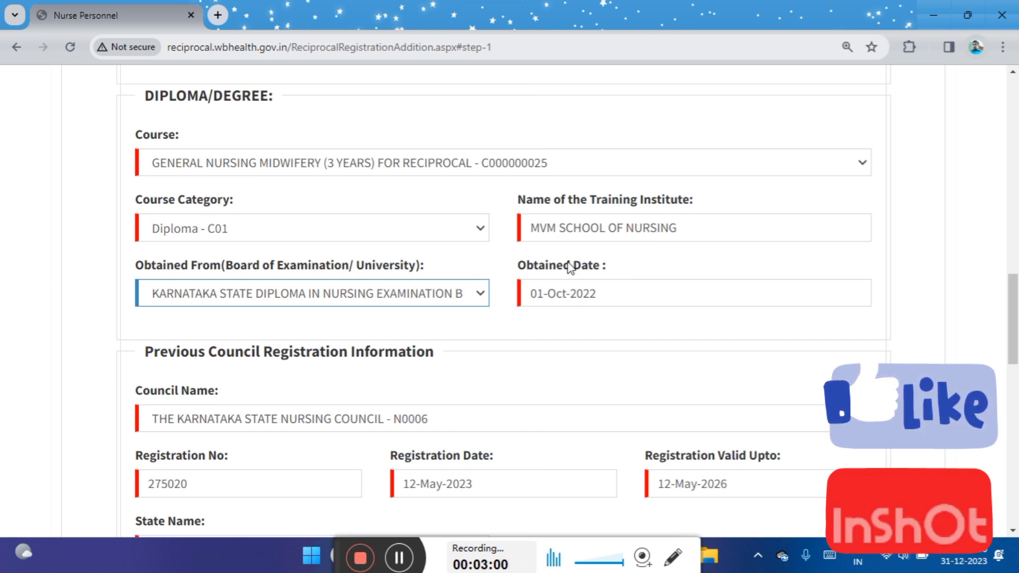
- Review the Diploma/Degree section and the Previous Council Registration Information, including council name, registration number, dates and state
scroll(570, 265, "down", 1)
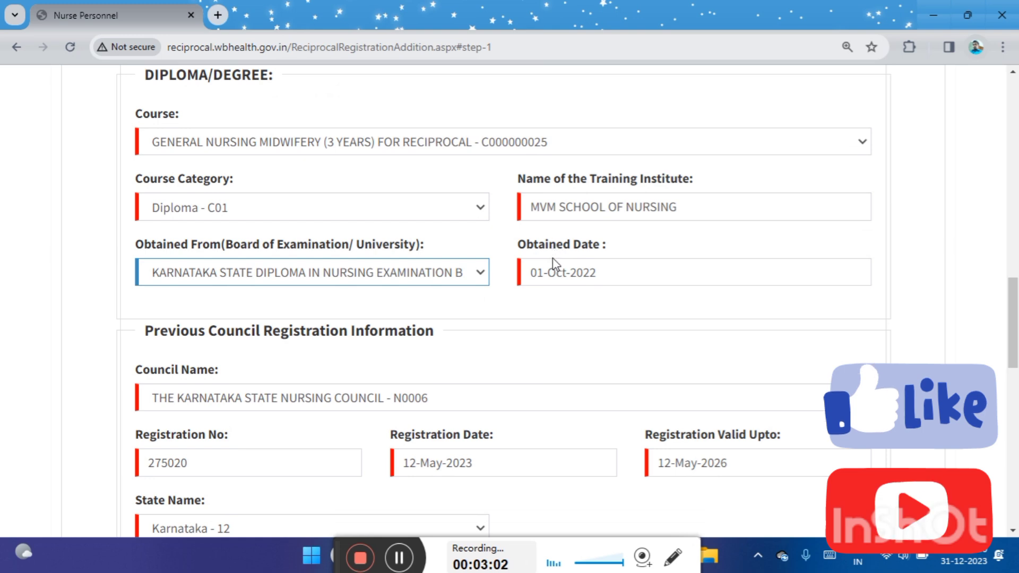
scroll(584, 252, "up", 1)
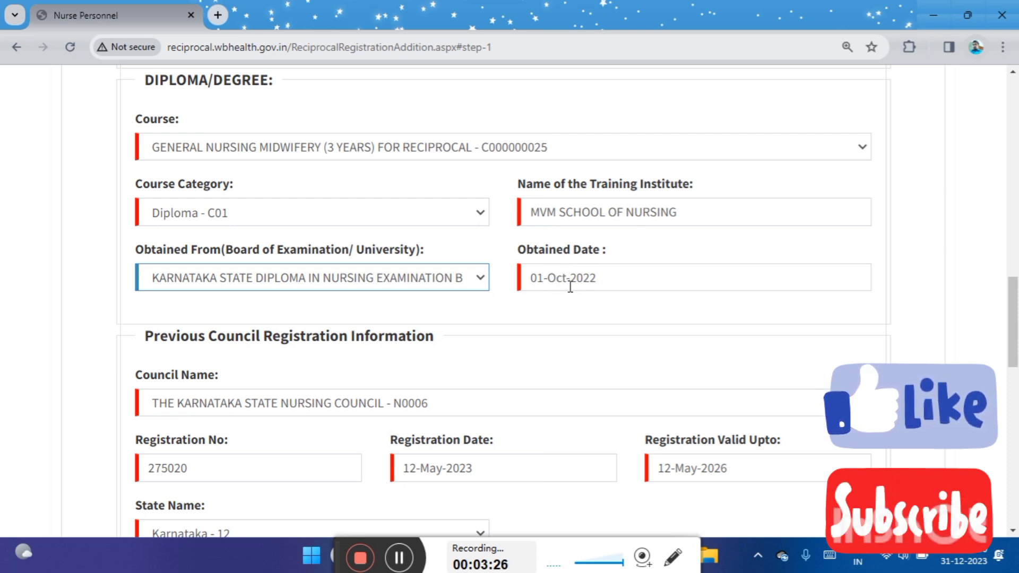
scroll(570, 287, "down", 2)
scroll(570, 286, "down", 3)
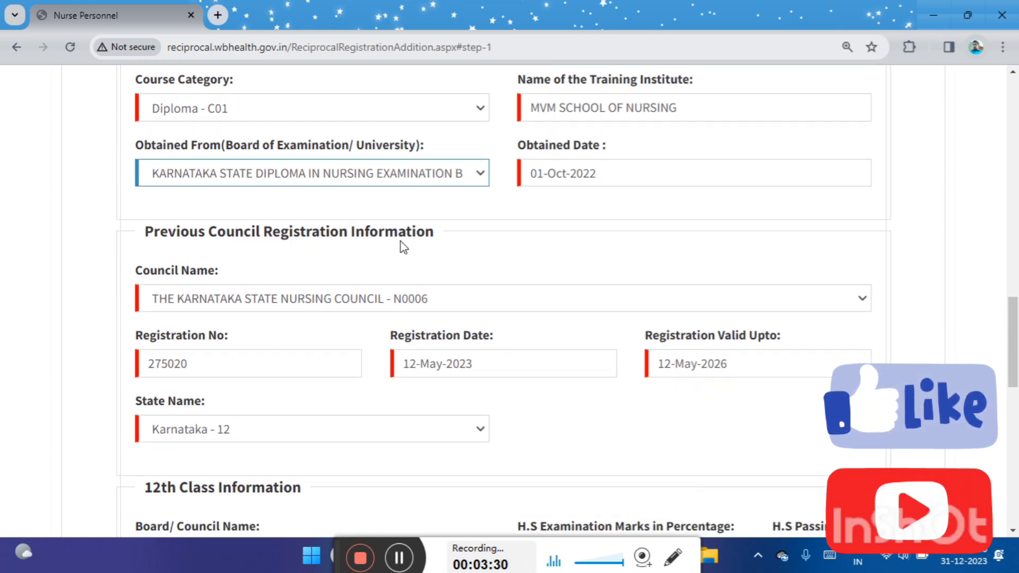
scroll(401, 244, "down", 1)
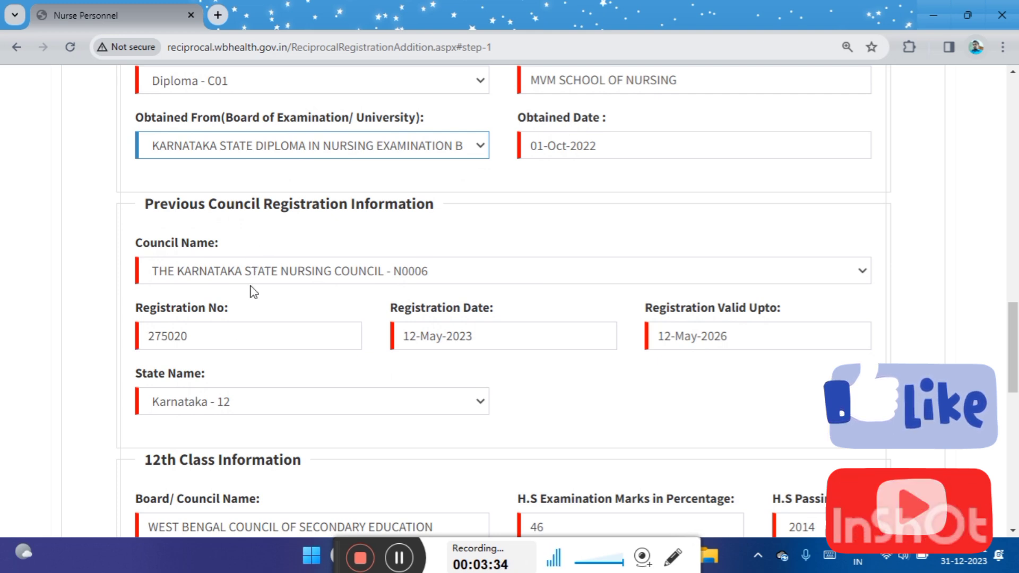
scroll(261, 291, "down", 2)
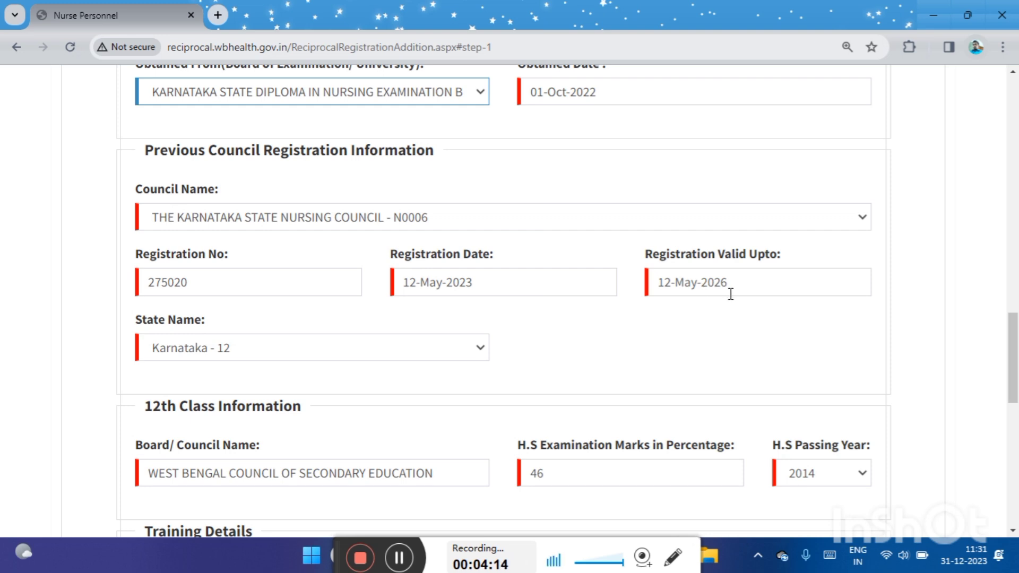
scroll(592, 285, "down", 1)
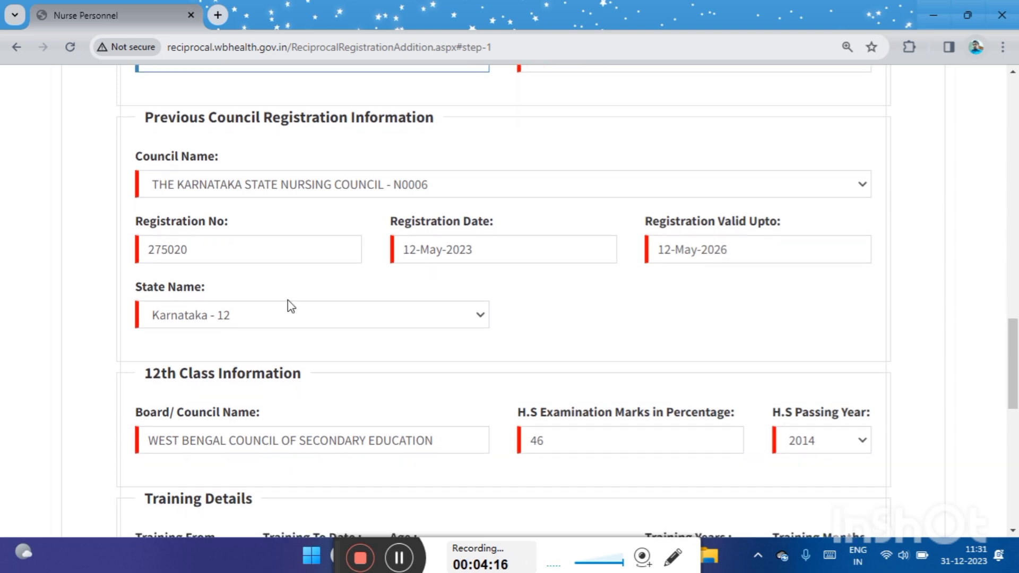
scroll(232, 325, "down", 2)
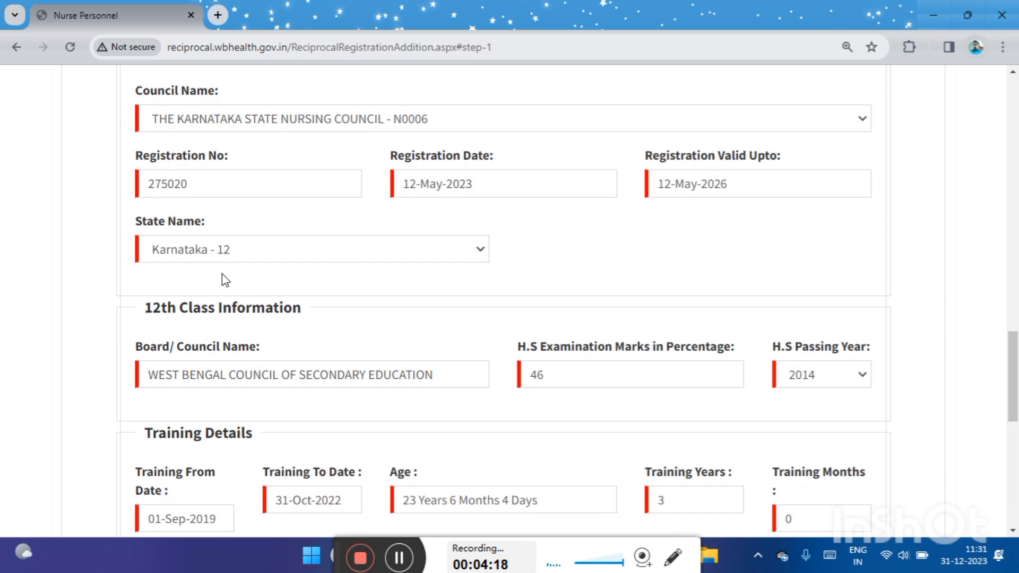
- Review the 12th Class Information, Training Details and Employment details sections, including the nurse image and signature uploads
scroll(255, 280, "down", 3)
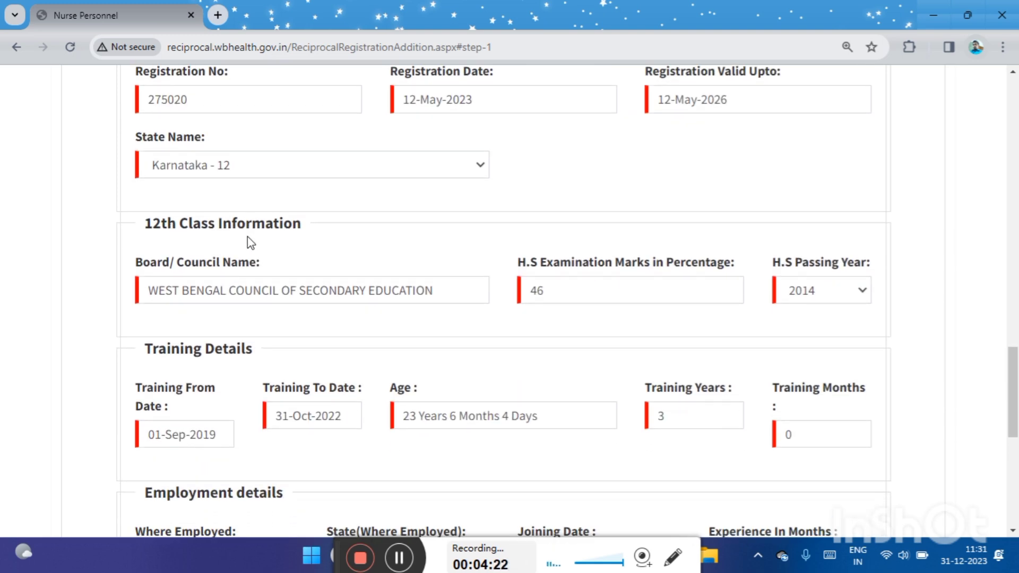
scroll(250, 240, "down", 2)
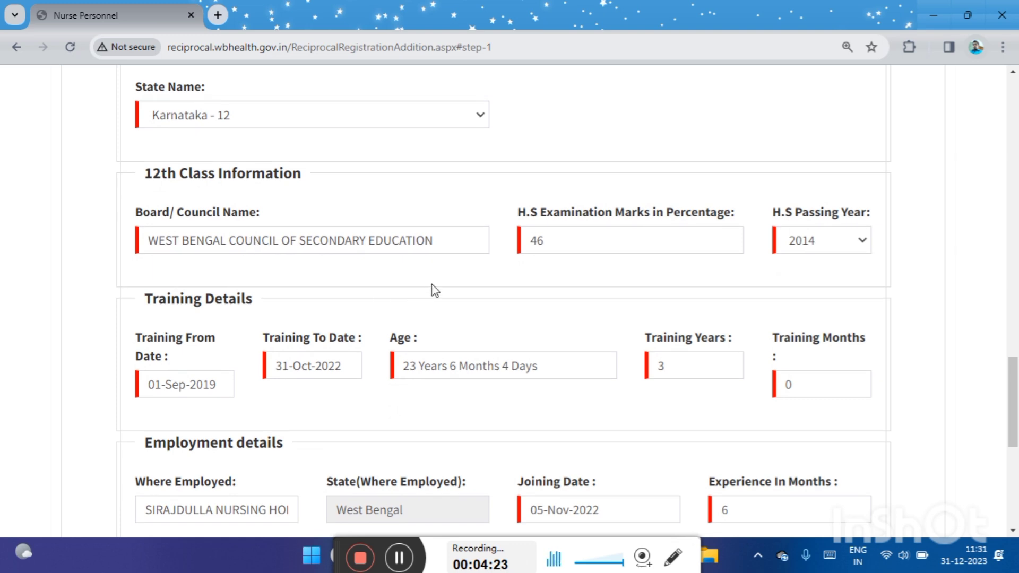
scroll(432, 288, "down", 3)
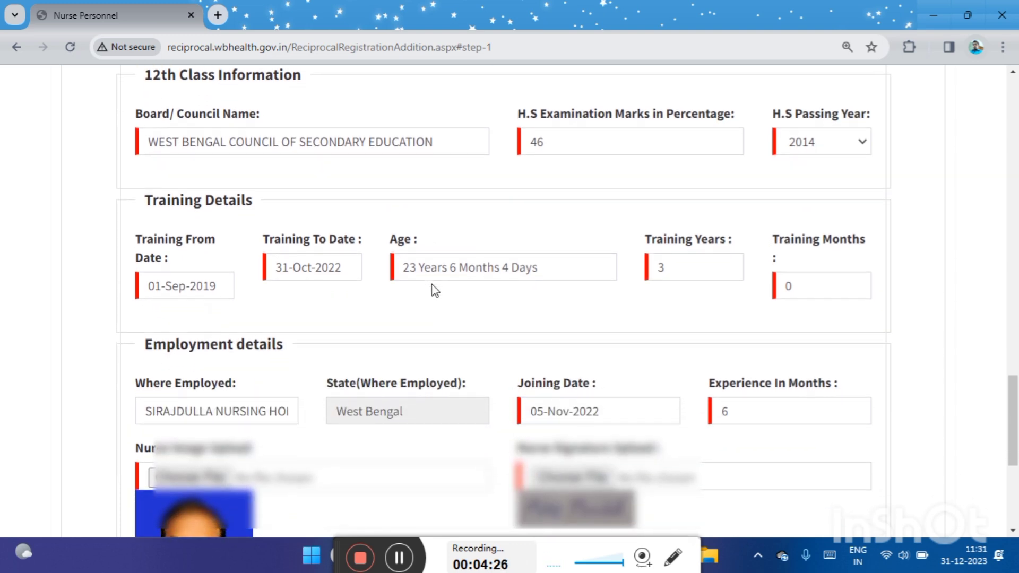
scroll(371, 322, "down", 1)
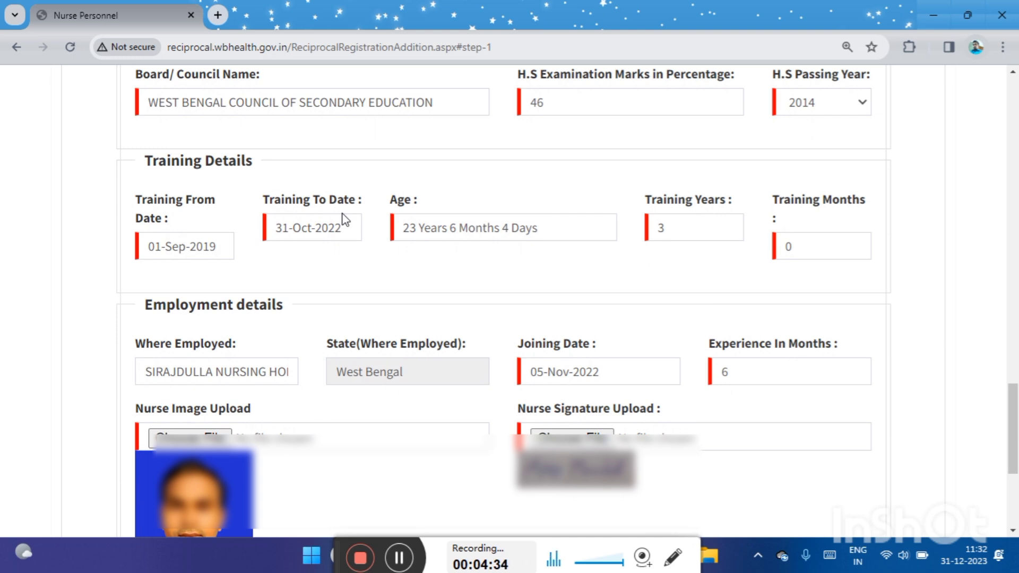
scroll(344, 219, "down", 1)
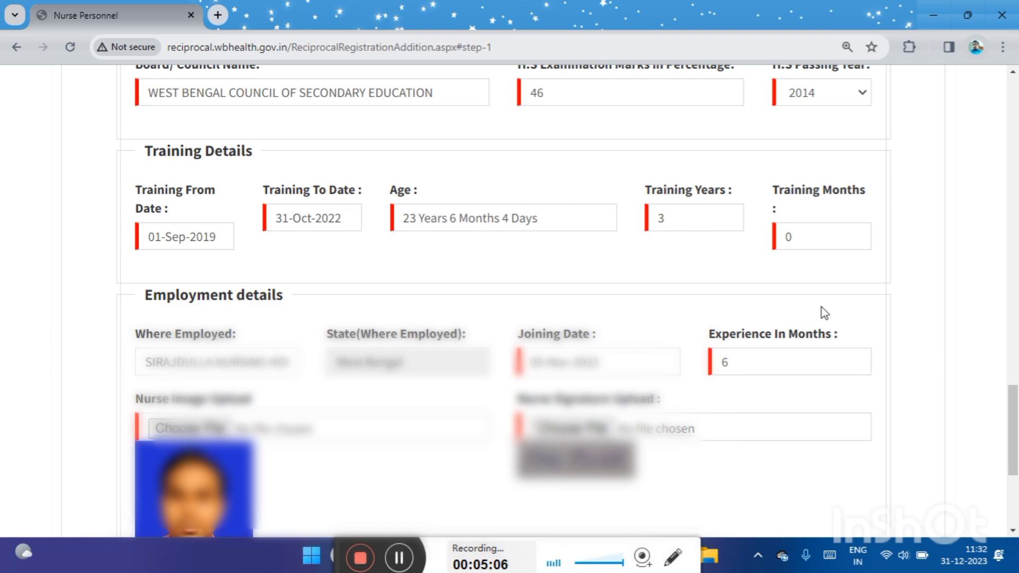
scroll(817, 258, "down", 1)
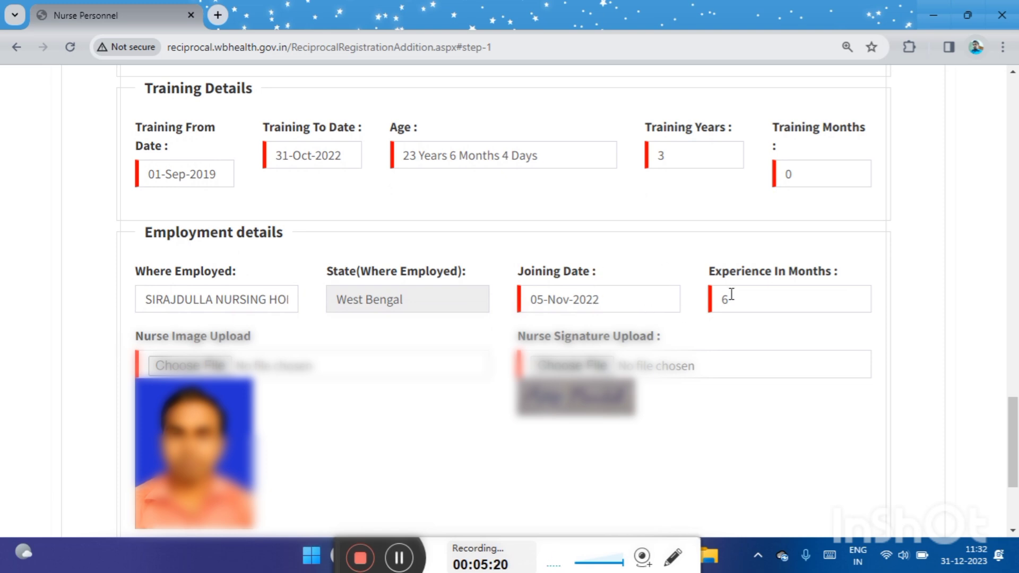
scroll(650, 266, "down", 1)
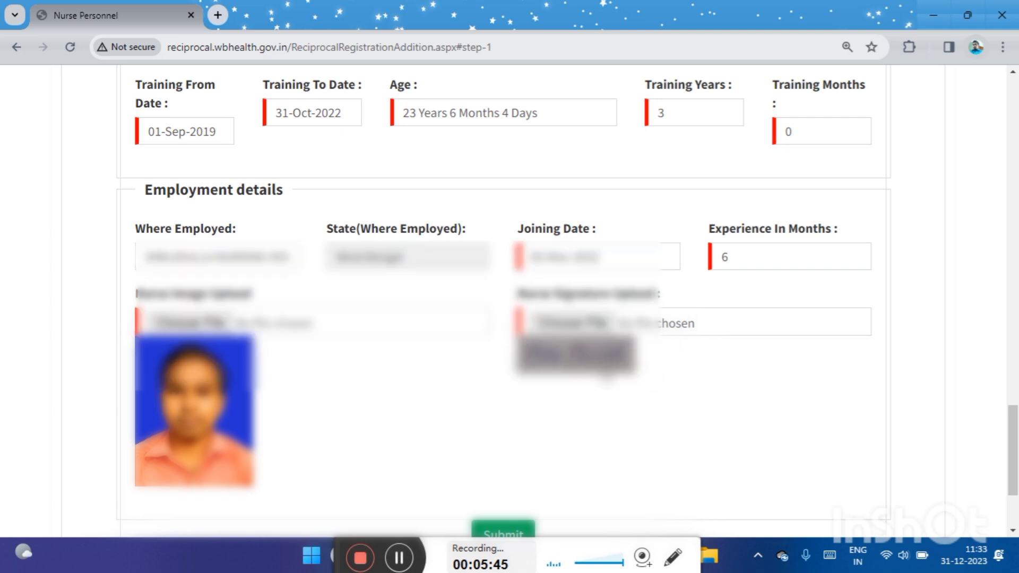
- Submit the Basic Details form, acknowledge the update messages and proceed to the HS Subject Details stage
scroll(606, 377, "down", 2)
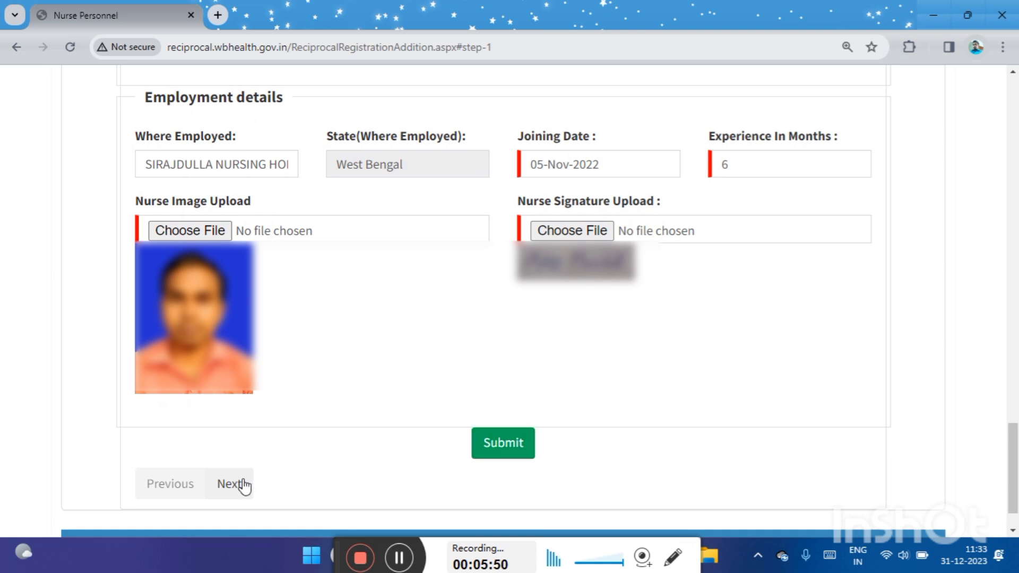
left_click(479, 453)
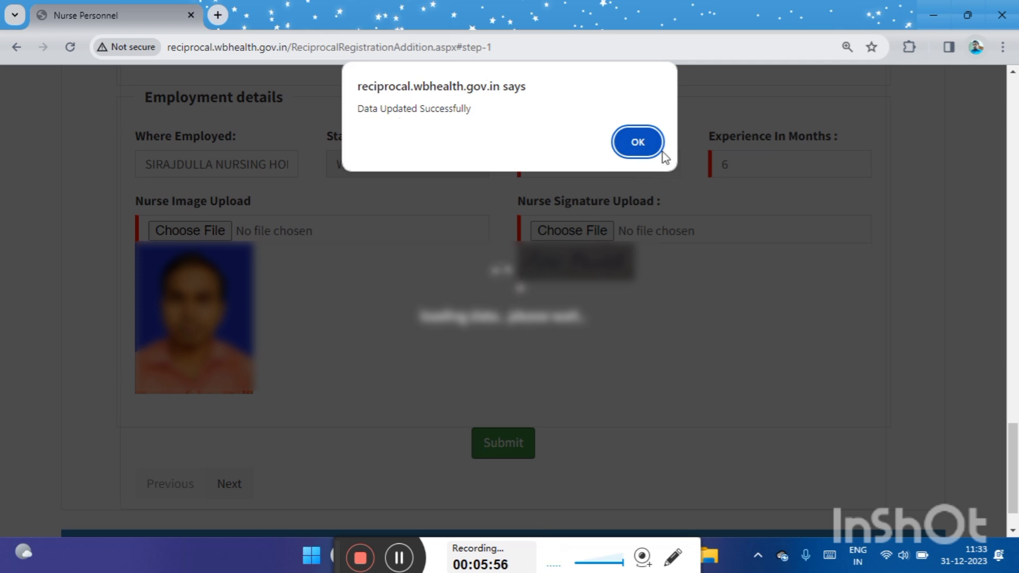
left_click(642, 143)
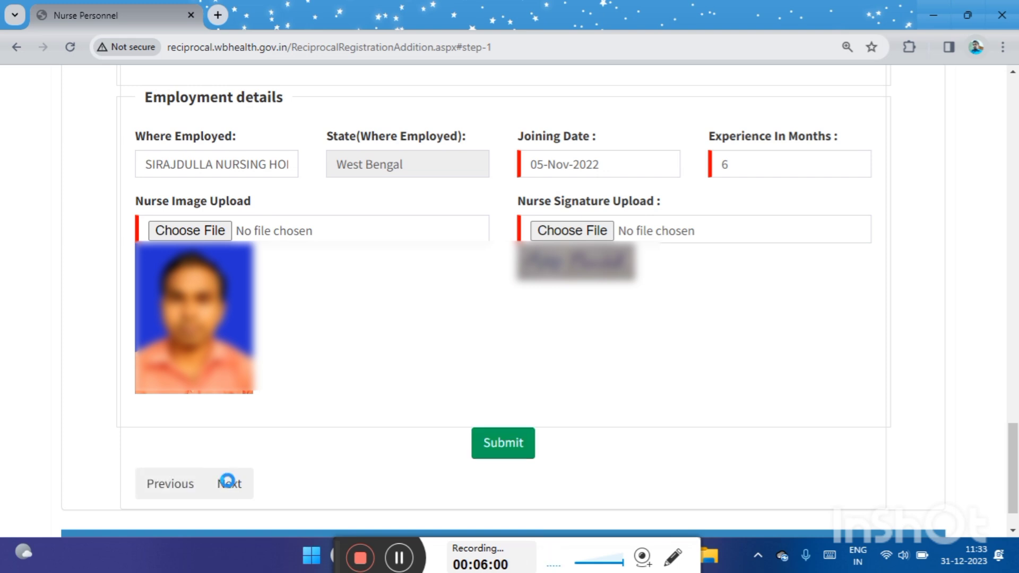
left_click(229, 485)
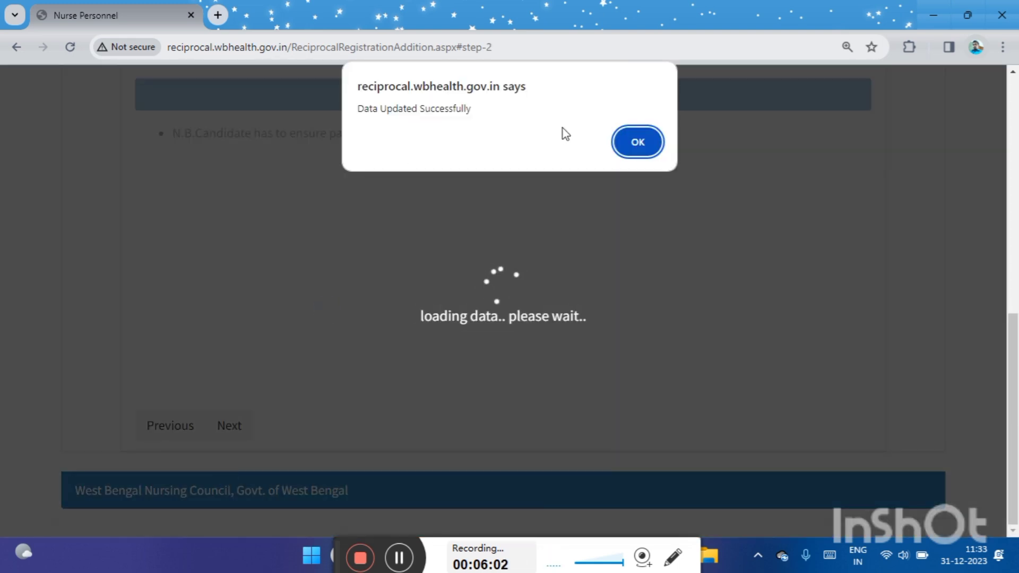
left_click(637, 142)
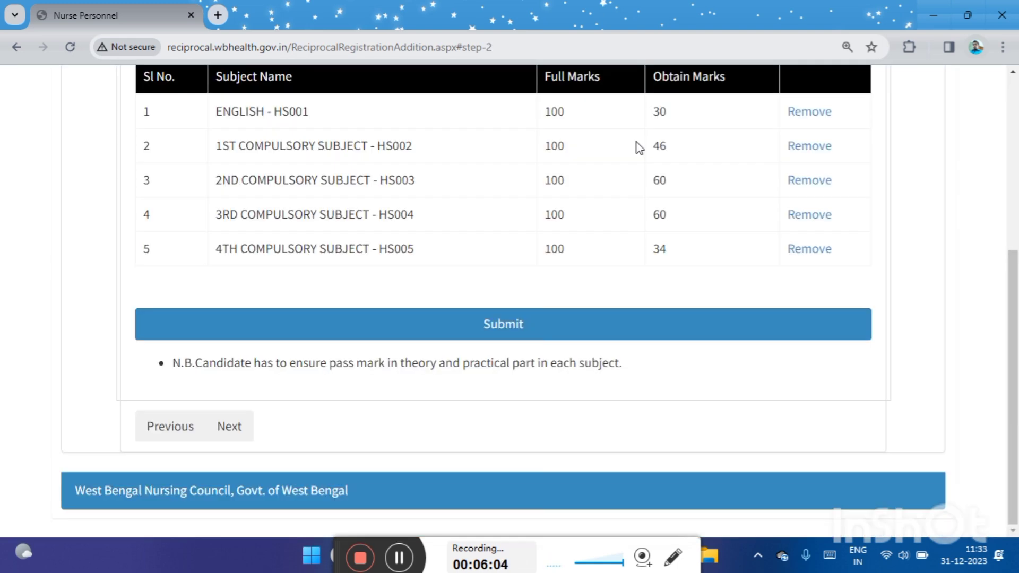
- Choose ENGLISH as the HS subject and go through its Full Marks and Obtain Marks fields without entering marks
scroll(435, 147, "up", 5)
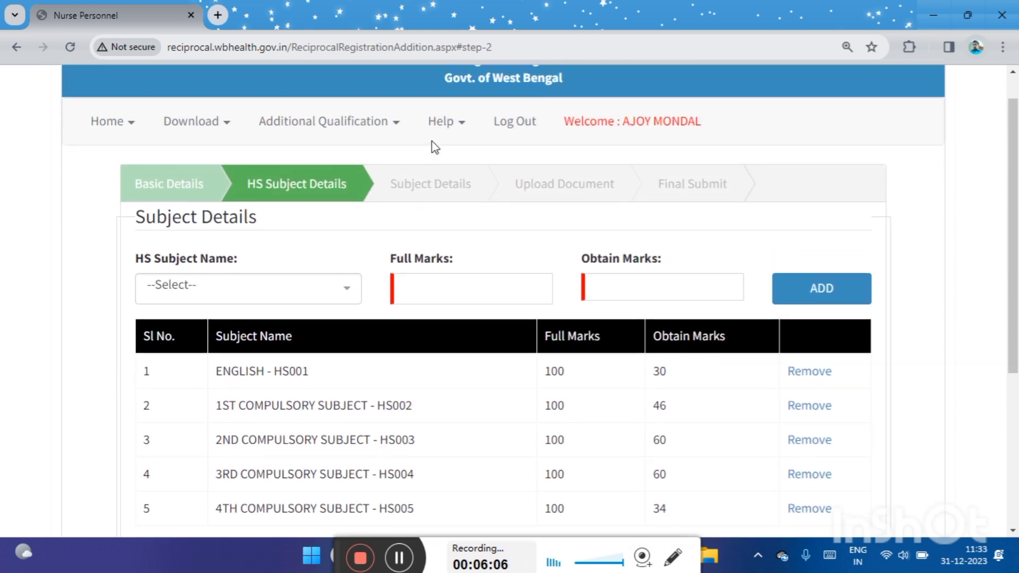
scroll(269, 252, "down", 1)
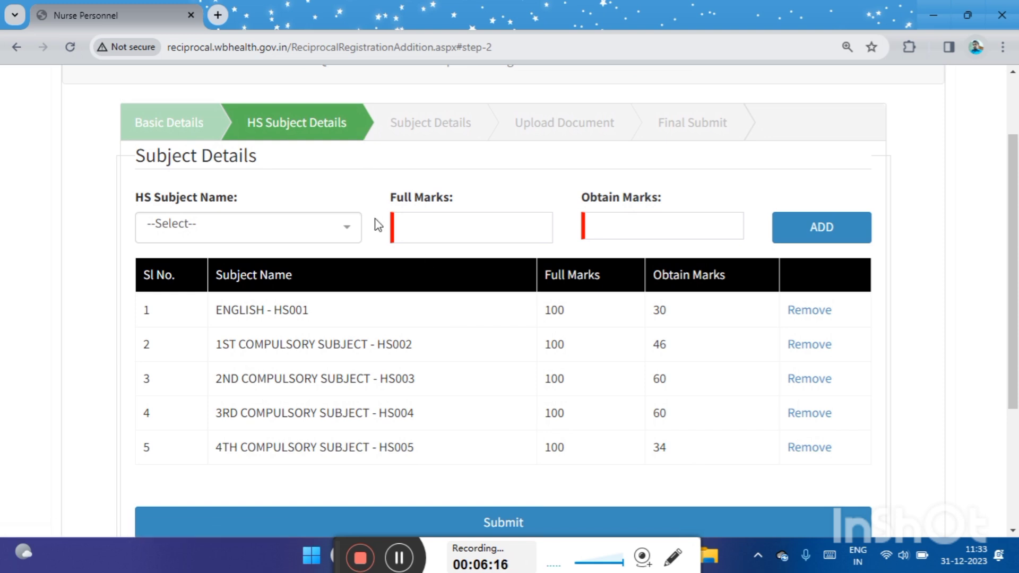
scroll(377, 225, "down", 1)
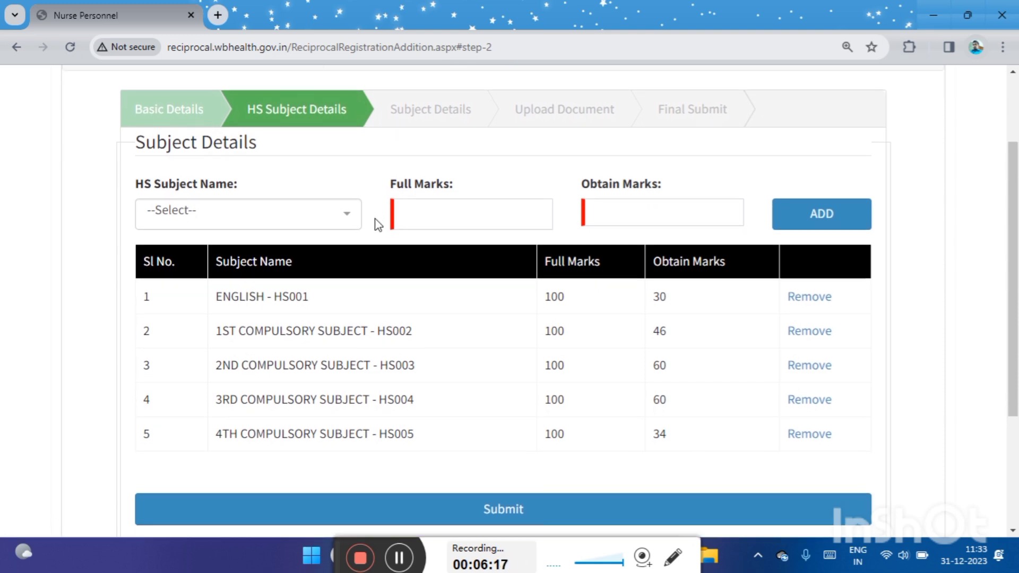
left_click(197, 211)
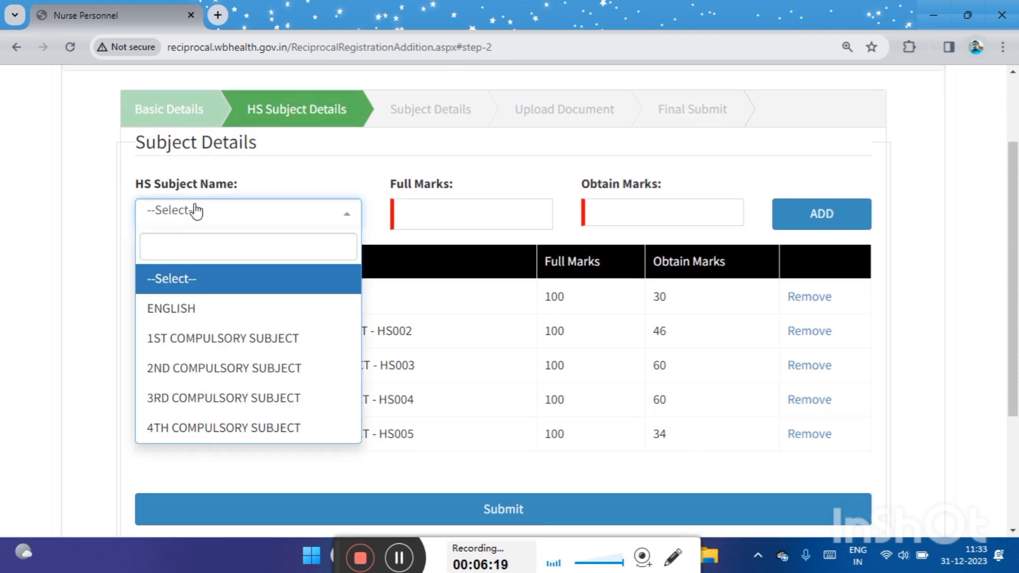
left_click(194, 313)
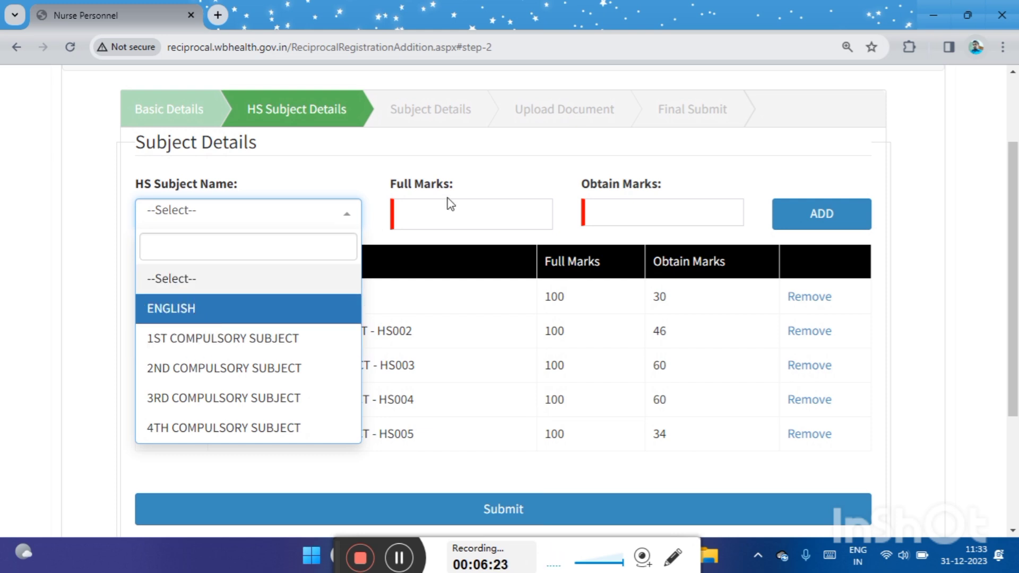
left_click(481, 212)
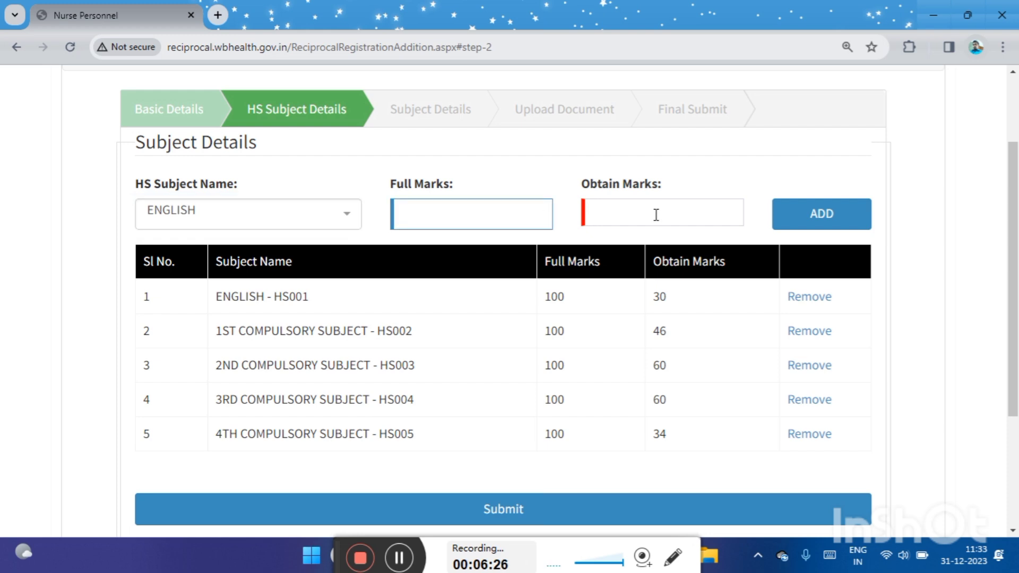
left_click(638, 211)
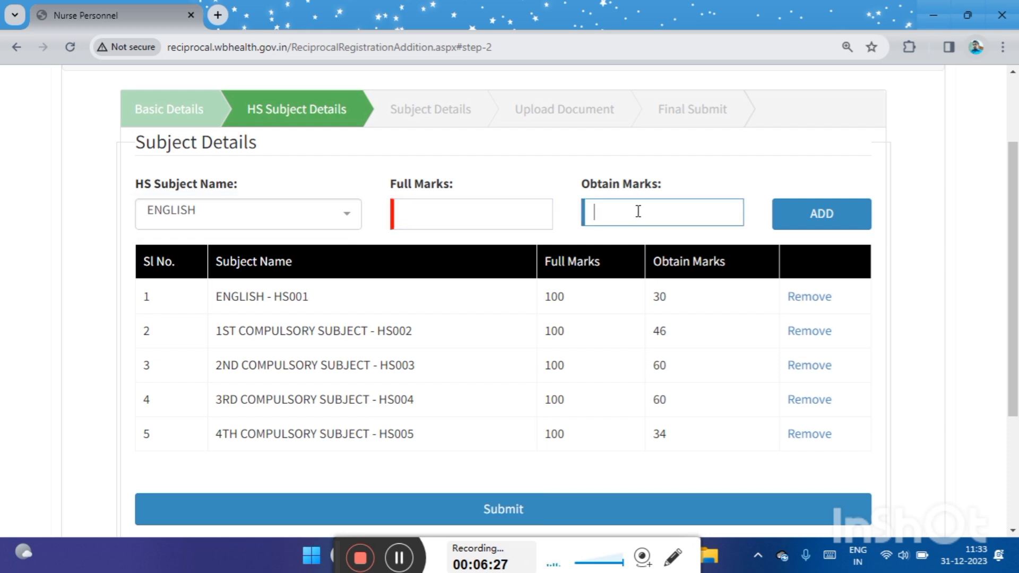
left_click(461, 208)
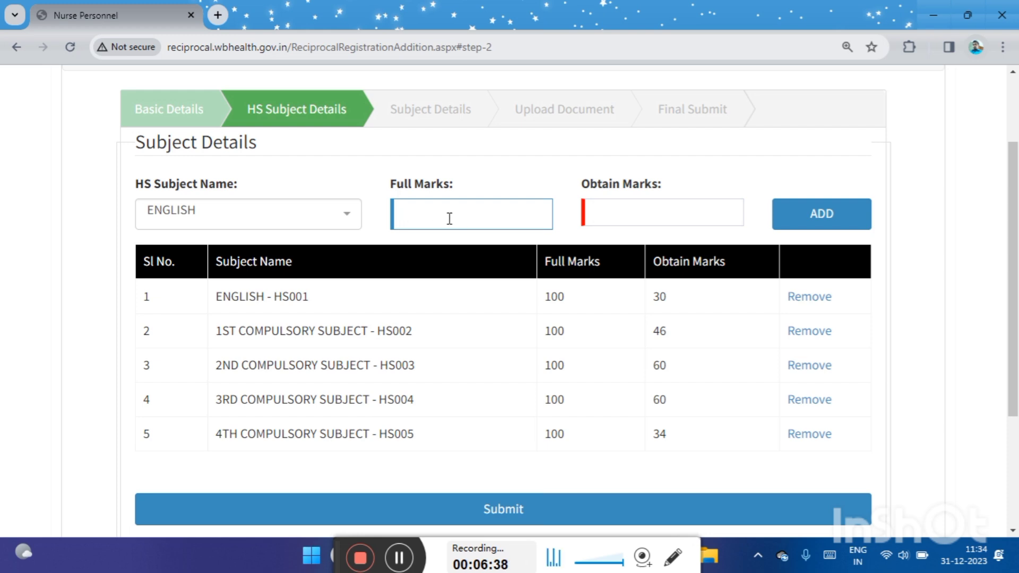
left_click(700, 213)
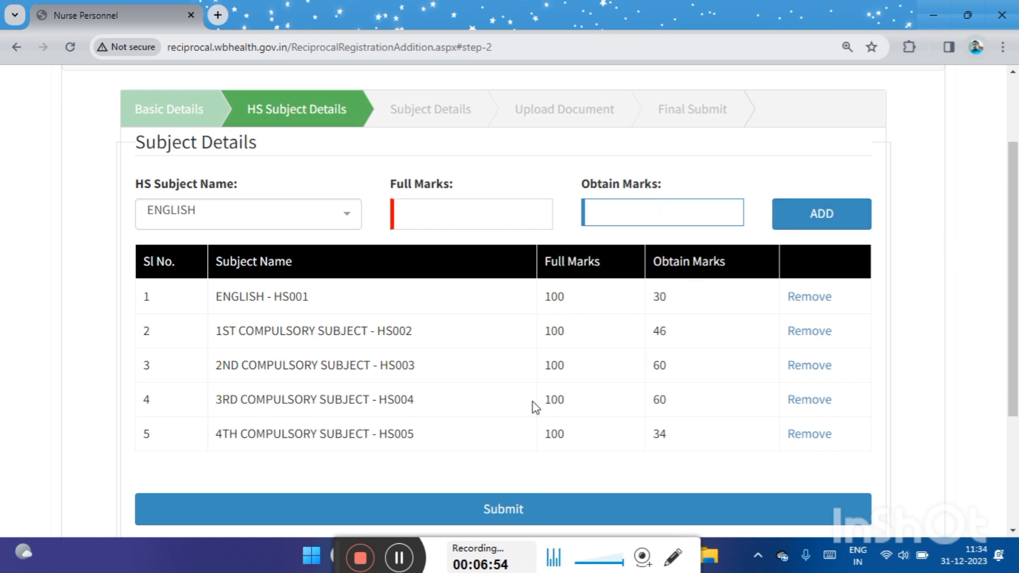
- Set the HS subject to 1ST COMPULSORY SUBJECT and go through its Full Marks and Obtain Marks fields
left_click(312, 213)
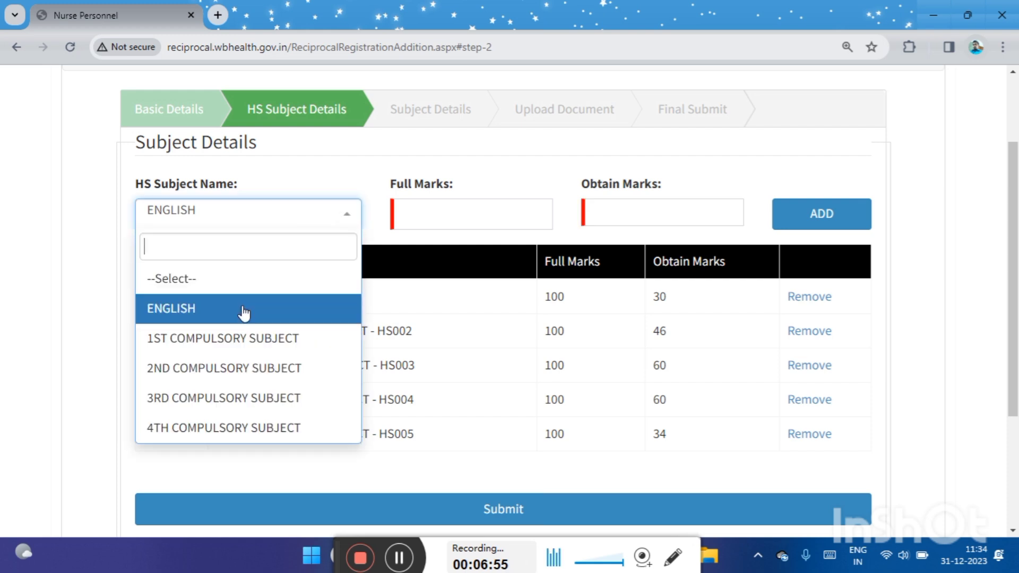
left_click(209, 344)
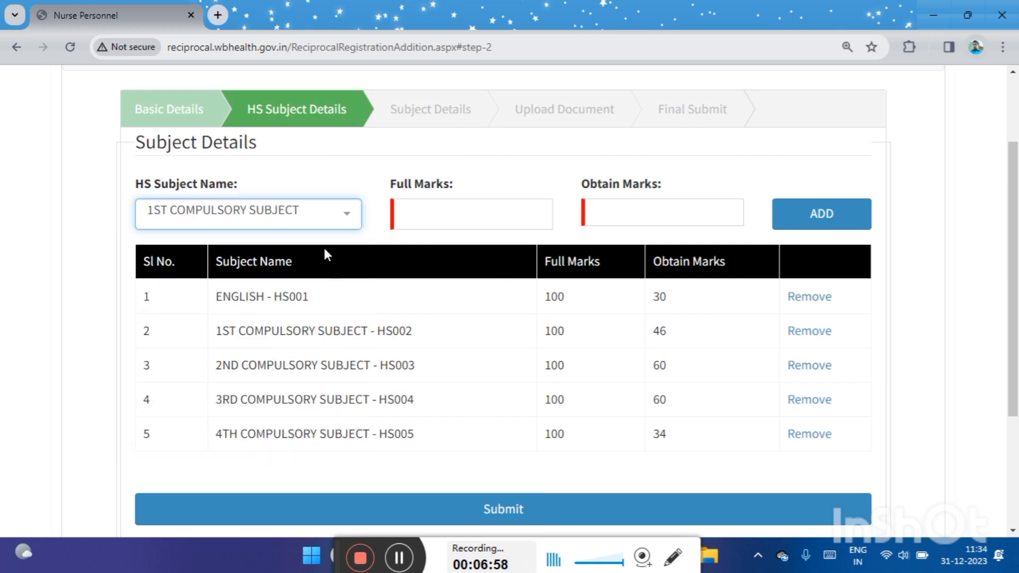
left_click(483, 210)
left_click(631, 217)
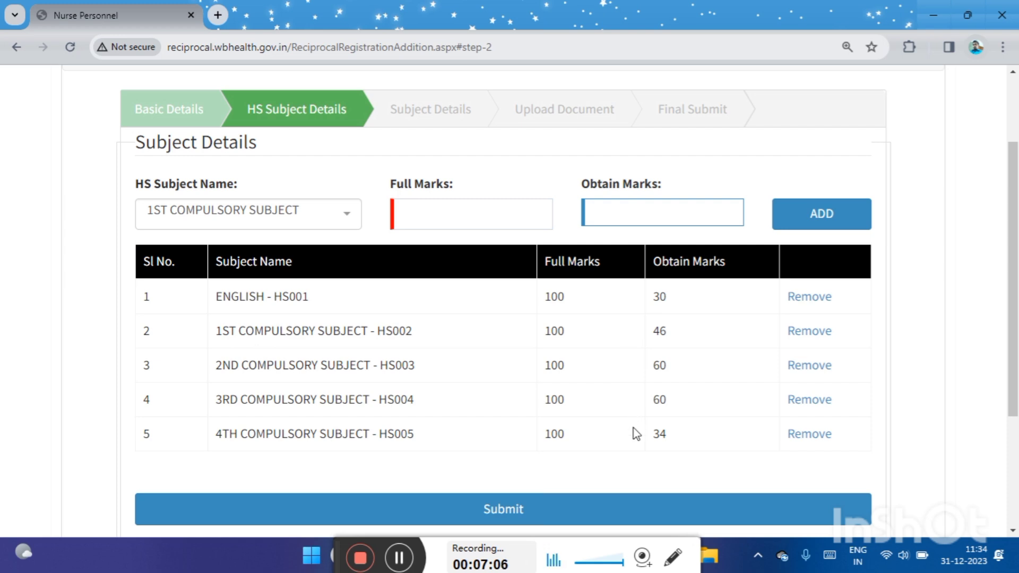
- Proceed from the HS Subject Details stage to the nursing Subject Details stage
scroll(633, 428, "down", 4)
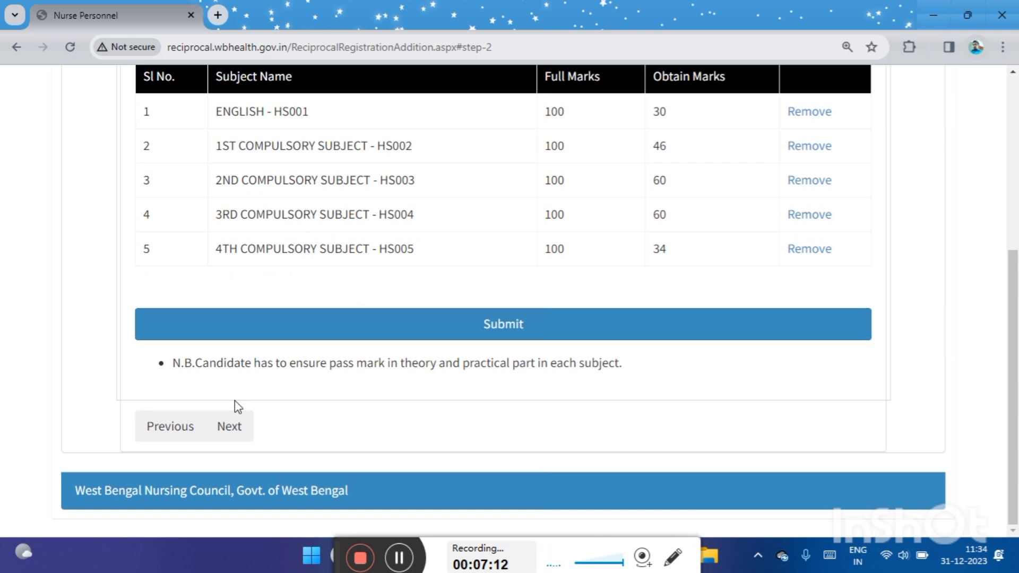
left_click(234, 429)
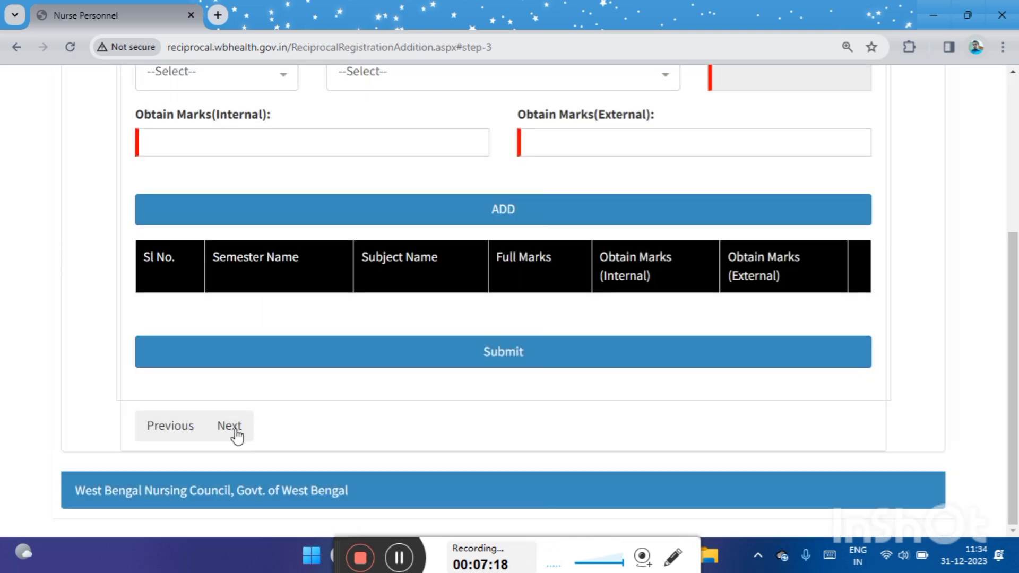
scroll(340, 374, "up", 3)
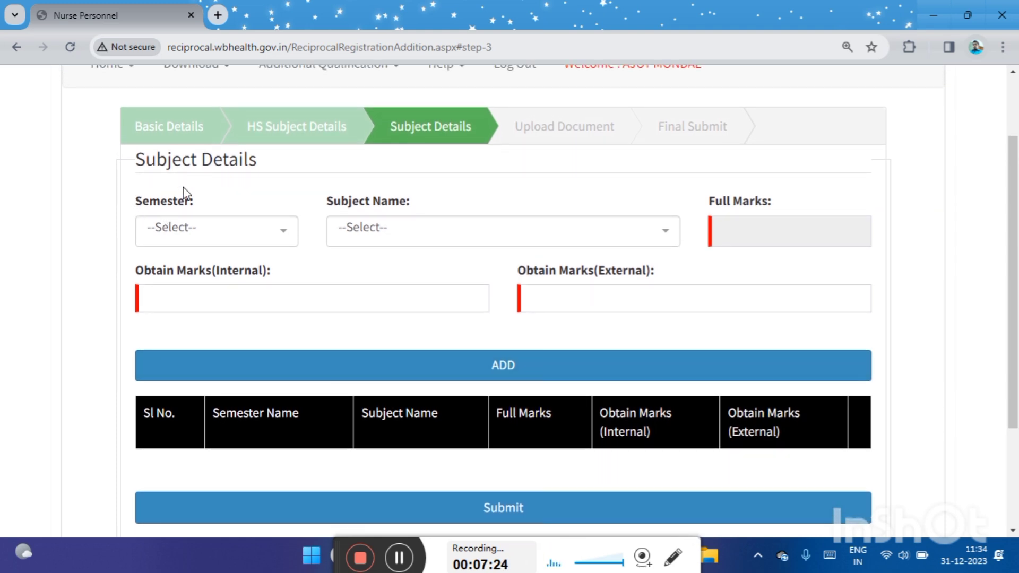
- Set the semester to FIRST YEAR - E34 in the nursing Subject Details form
left_click(215, 234)
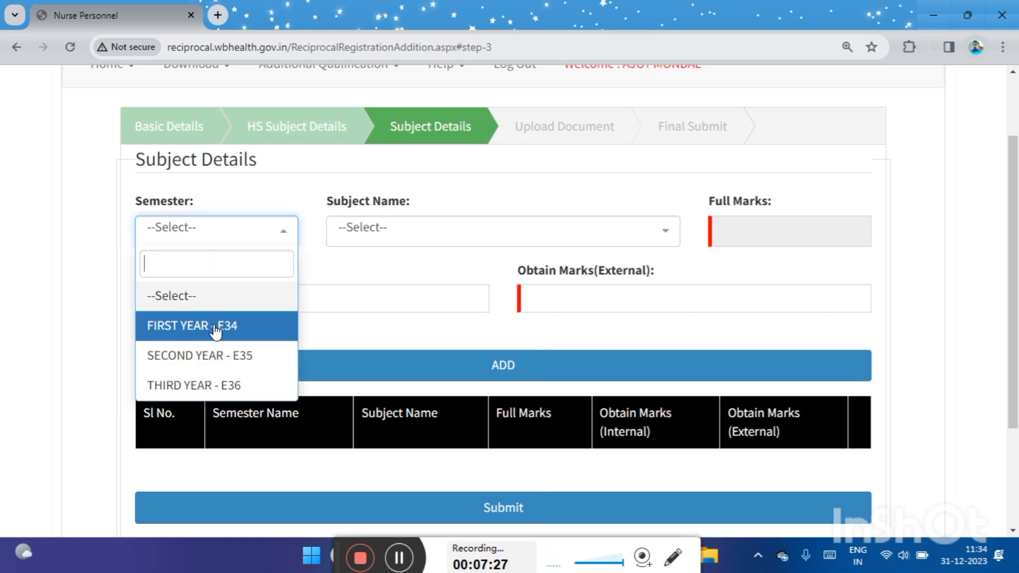
scroll(666, 275, "down", 3)
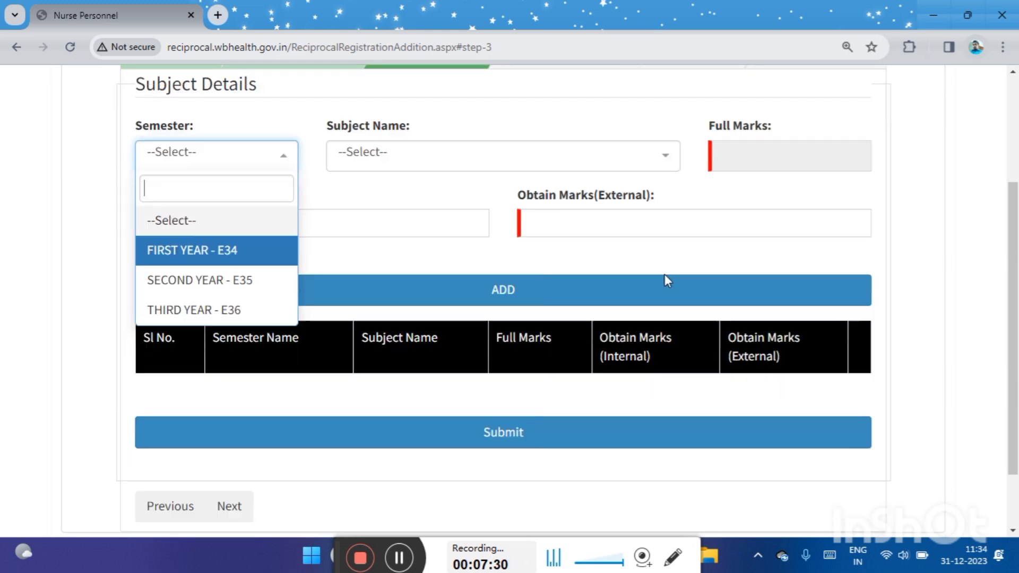
scroll(665, 274, "up", 3)
scroll(665, 274, "up", 1)
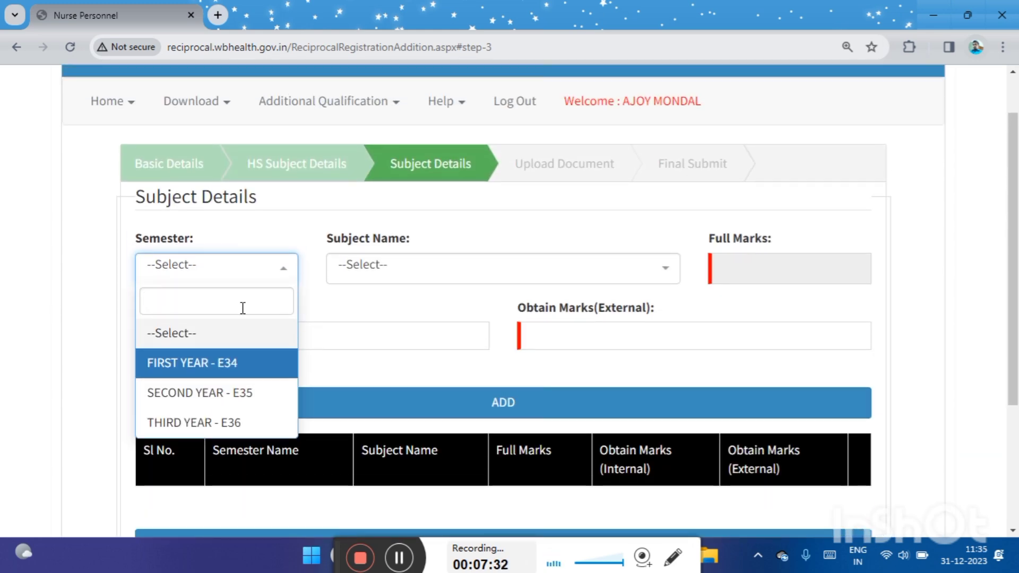
left_click(210, 365)
scroll(366, 424, "down", 2)
scroll(366, 425, "down", 1)
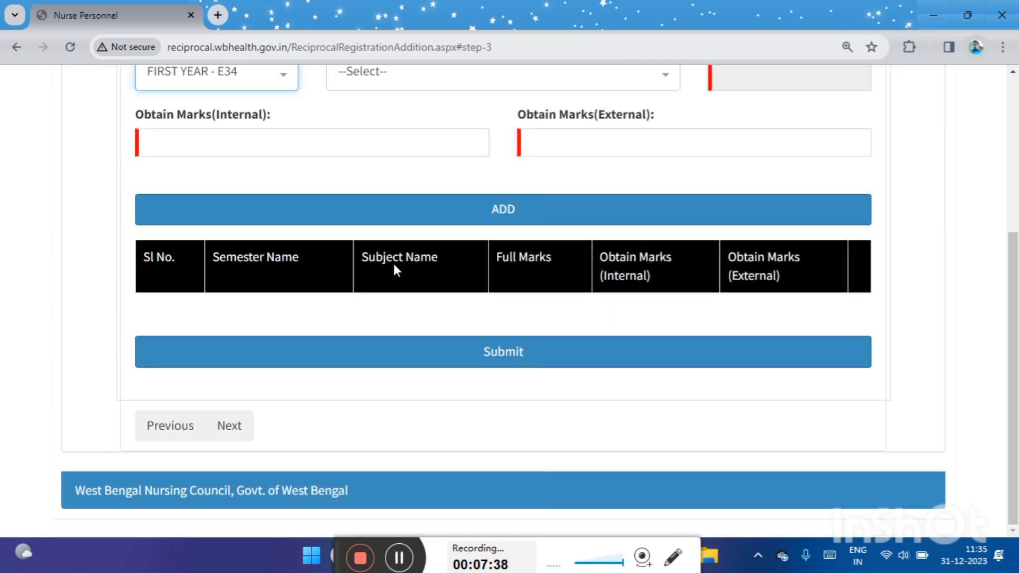
- Choose Paper - I : Bio-Science (Anatomy & Physiology Microbiology) - S0001 as the first-year subject
scroll(393, 263, "up", 2)
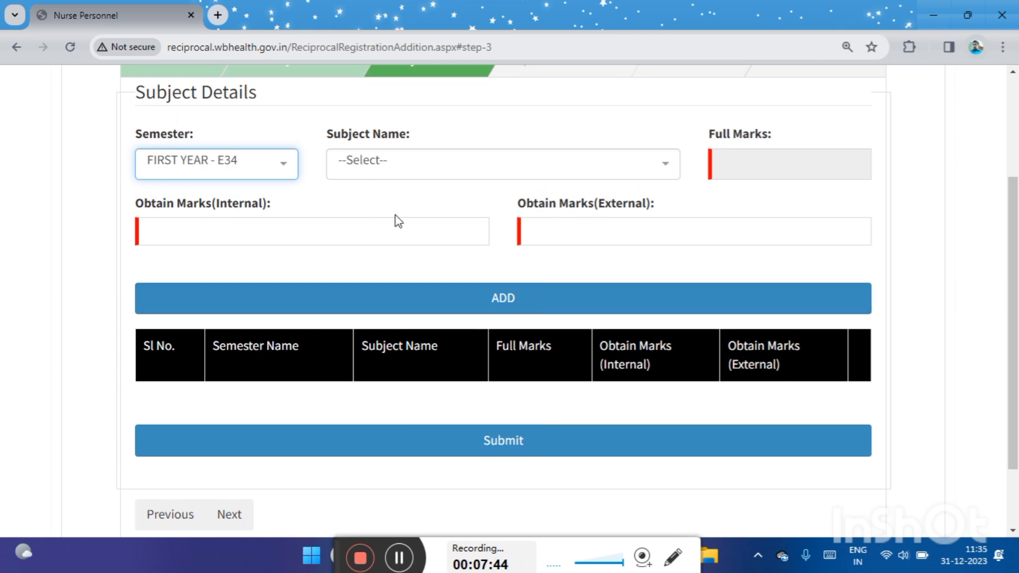
left_click(364, 166)
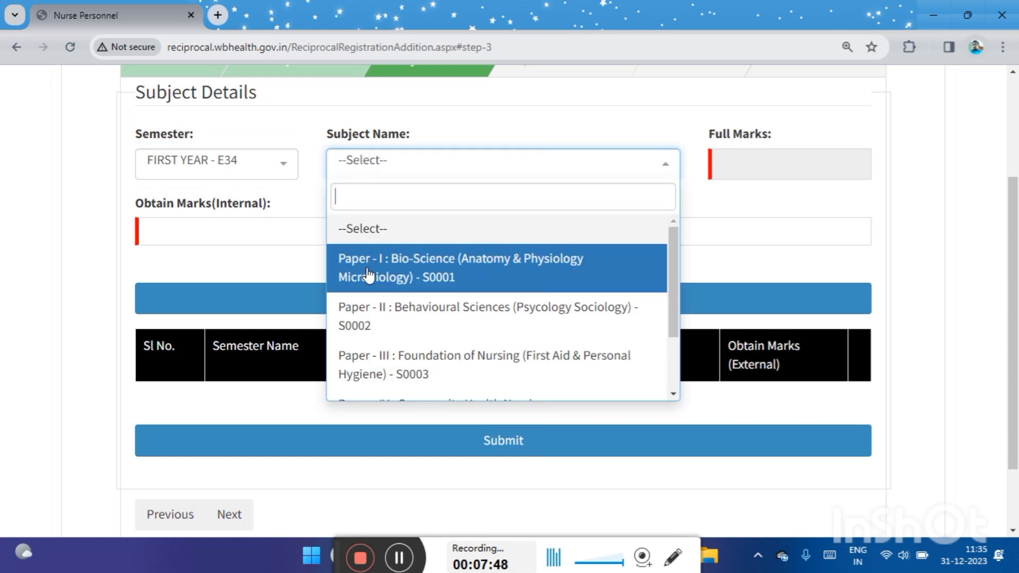
scroll(390, 340, "down", 1)
scroll(390, 340, "up", 1)
left_click(552, 273)
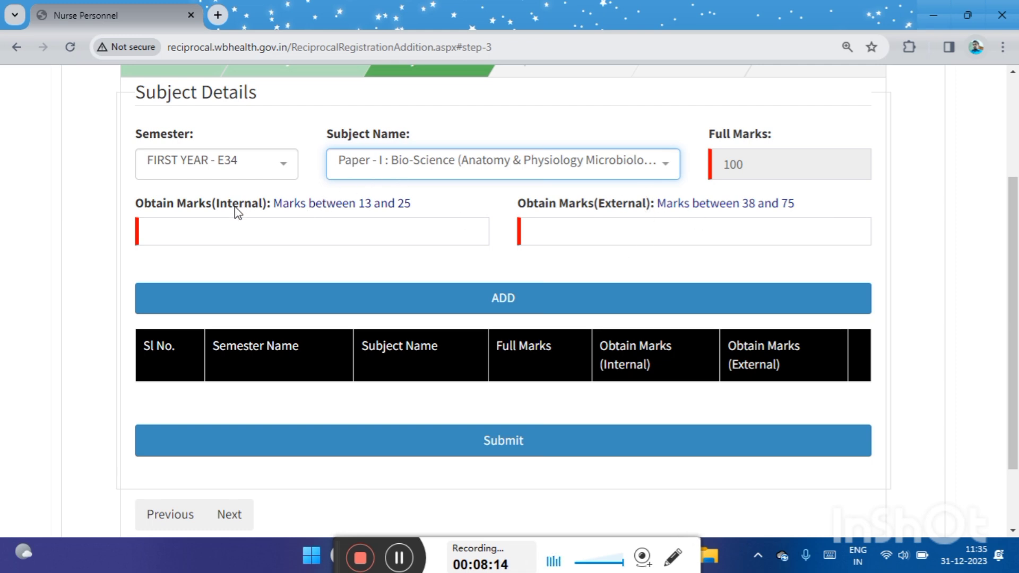
- Enter 21 internal and 42 external marks for Paper - I and add it to the subject table
left_click(276, 232)
scroll(275, 232, "down", 1)
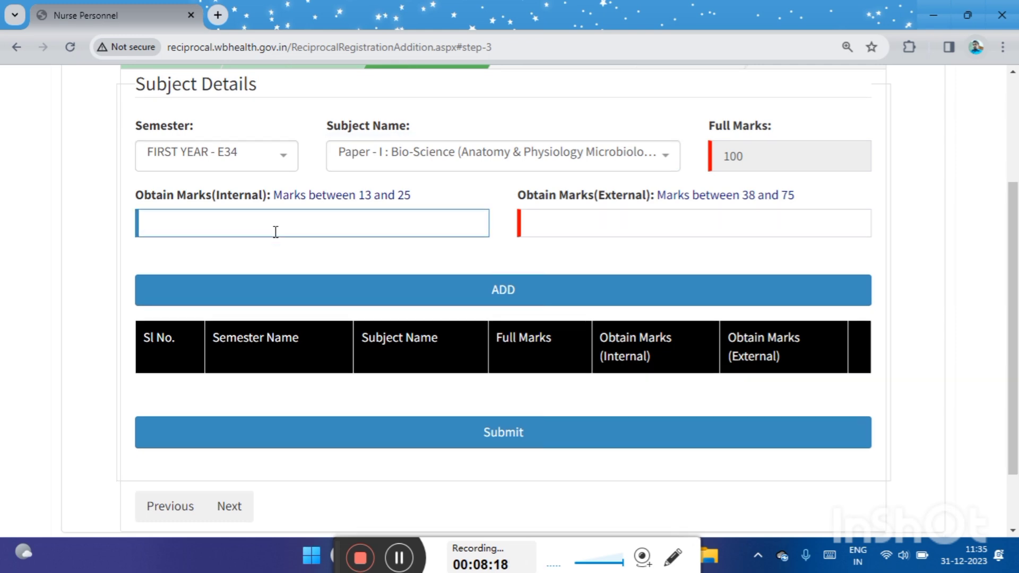
type("21")
left_click(603, 220)
type("42")
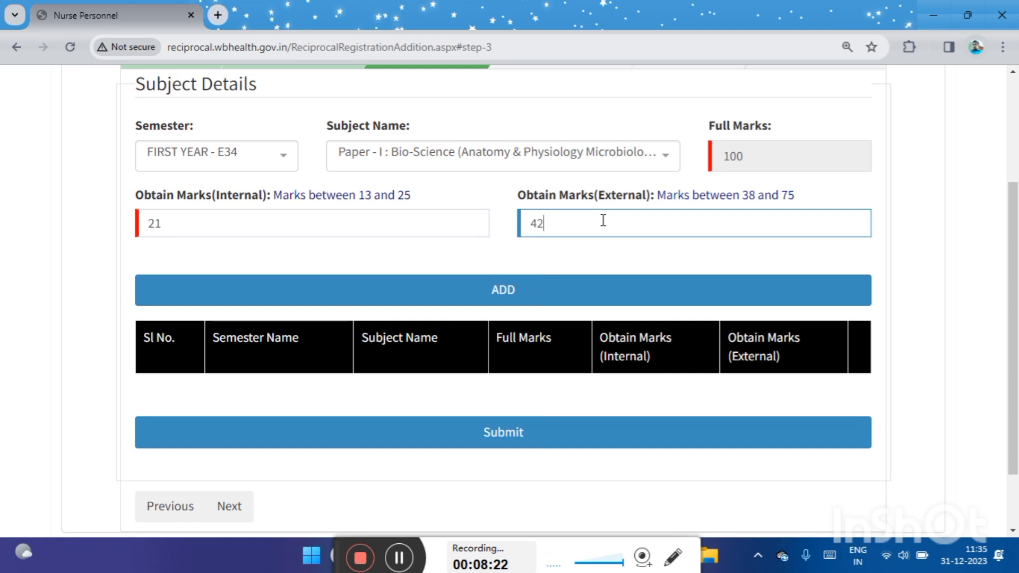
left_click(488, 296)
scroll(488, 297, "down", 1)
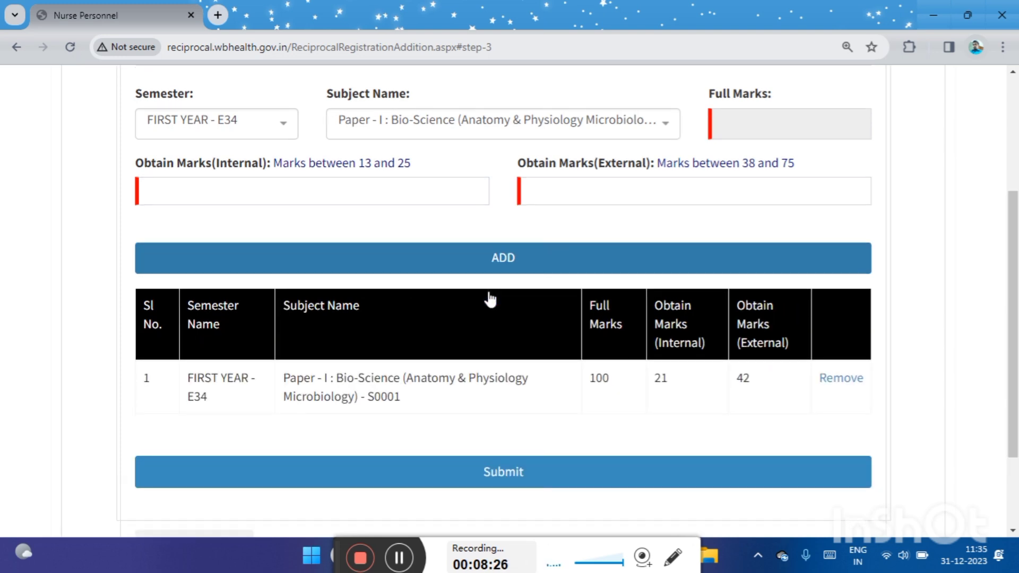
- Keep the semester at FIRST YEAR and choose Paper - II : Behavioural Sciences (Psycology Sociology) - S0002 as the subject
scroll(254, 340, "up", 2)
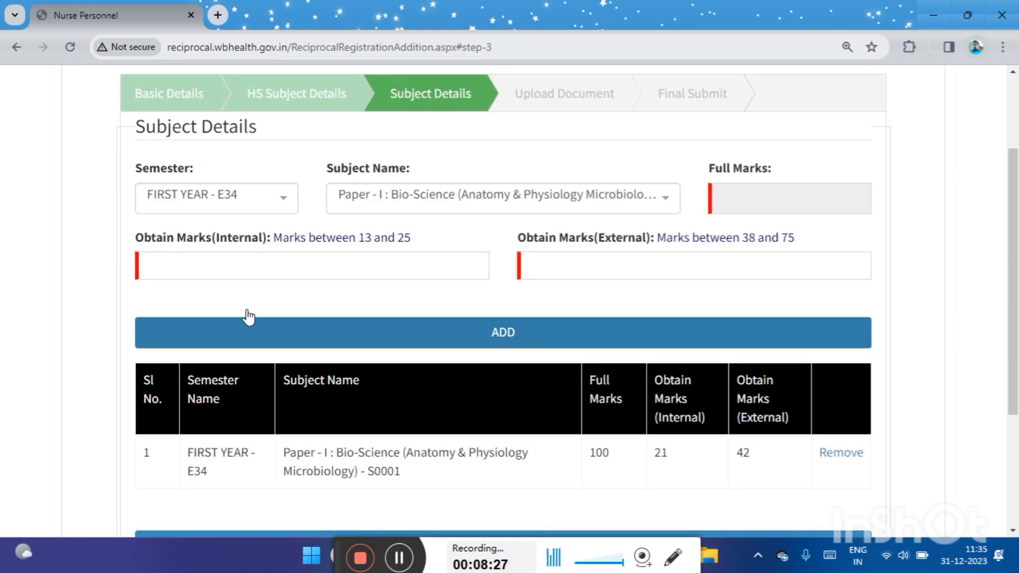
left_click(248, 207)
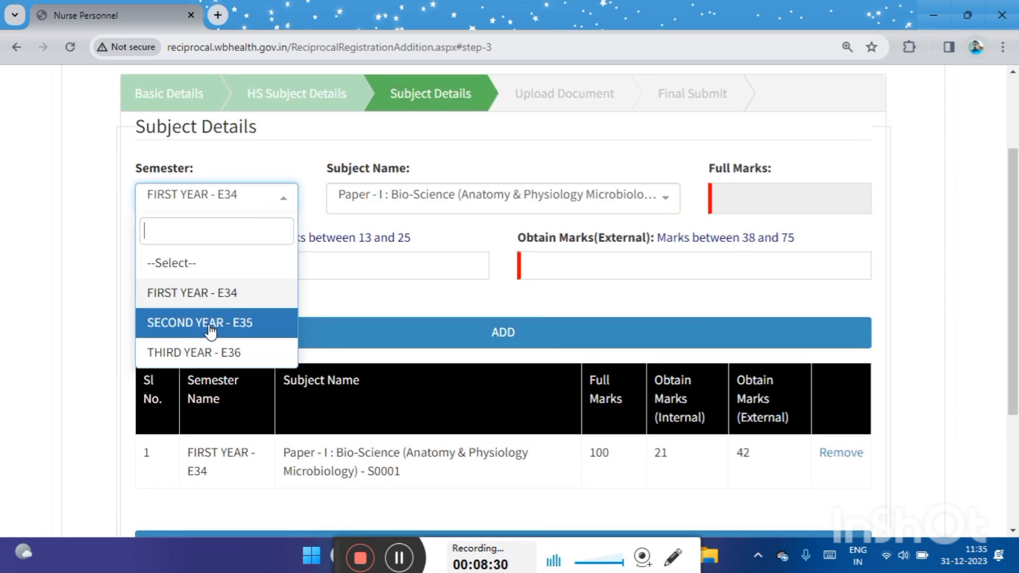
left_click(342, 225)
left_click(414, 215)
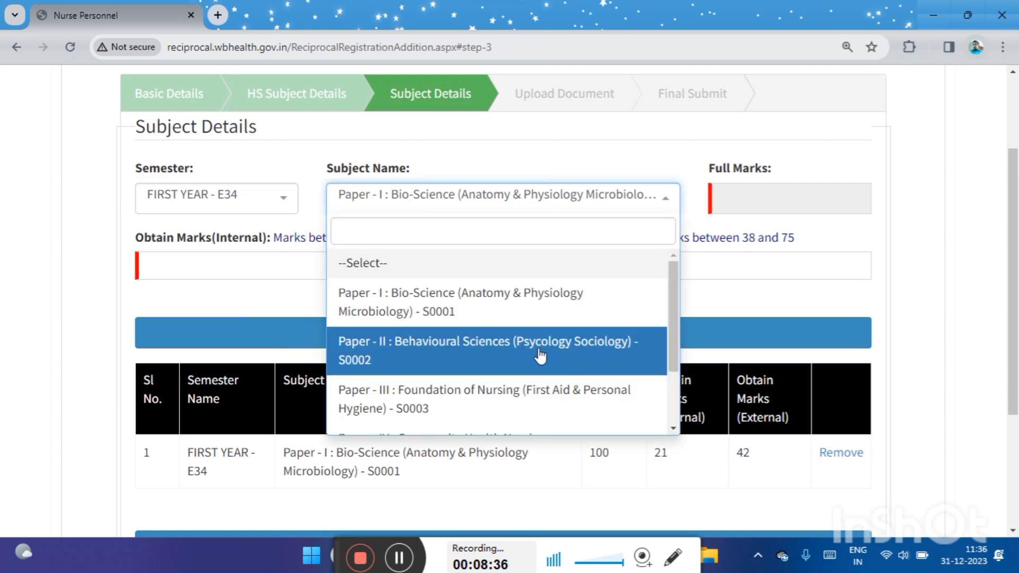
left_click(521, 351)
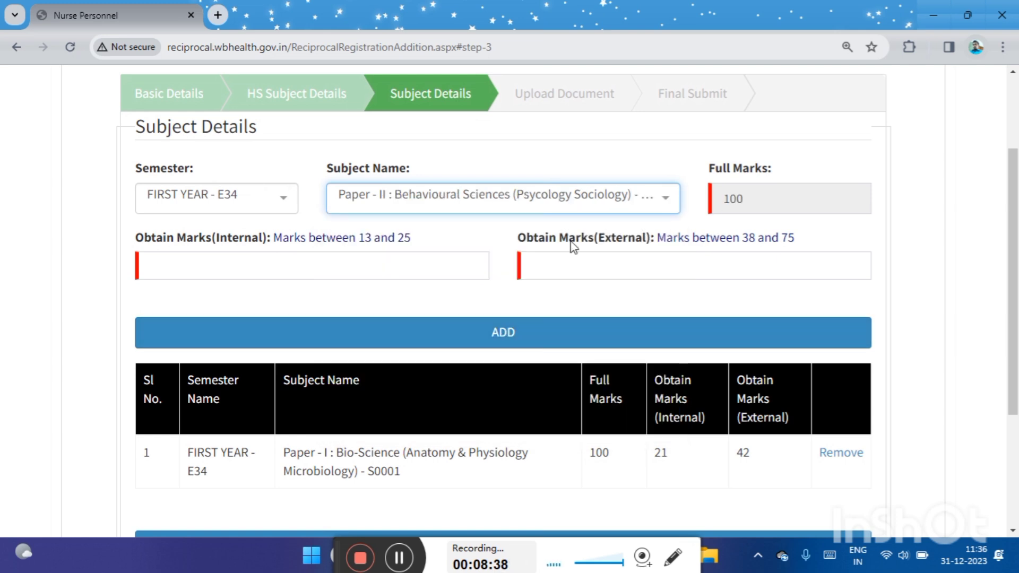
left_click(495, 197)
scroll(434, 389, "down", 2)
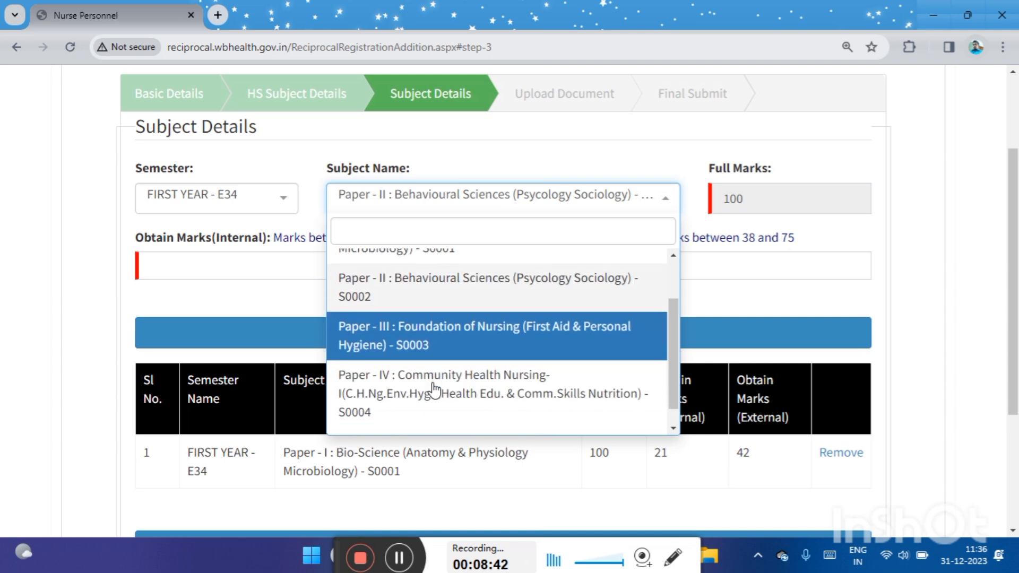
scroll(434, 389, "up", 2)
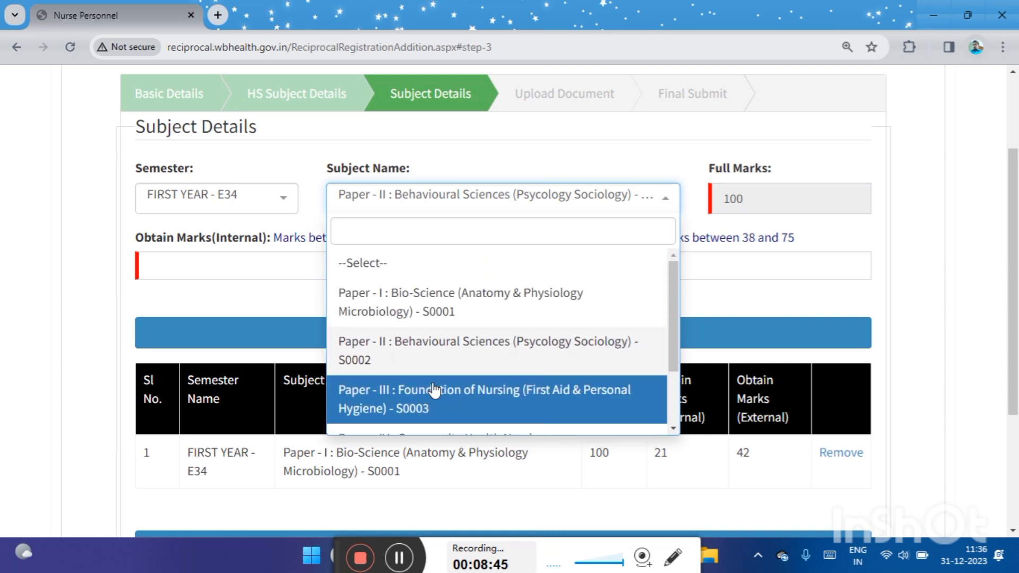
left_click(429, 345)
- Enter 20 internal and 41 external marks for Paper - II and add it to the subject table
left_click(338, 267)
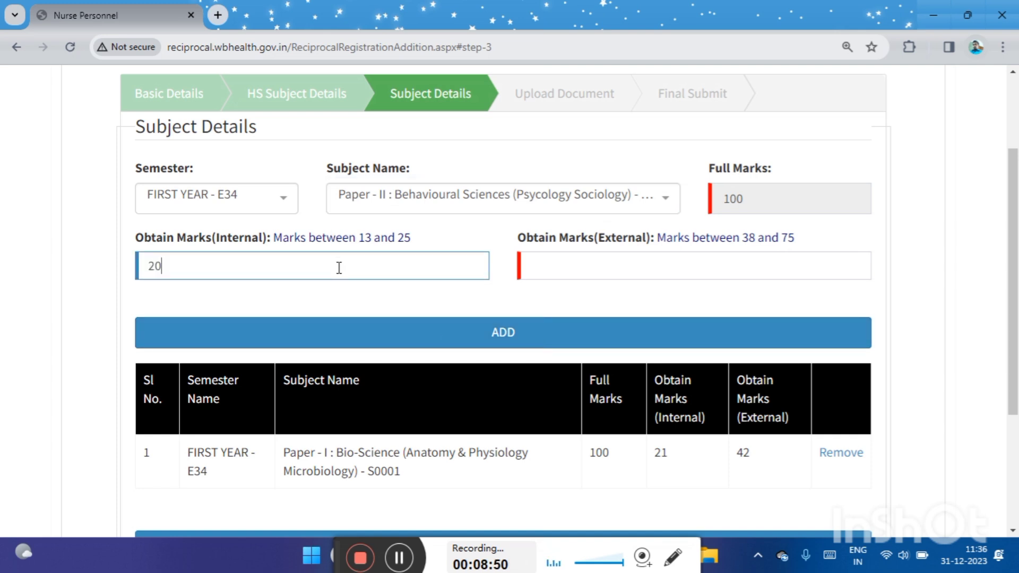
left_click(618, 261)
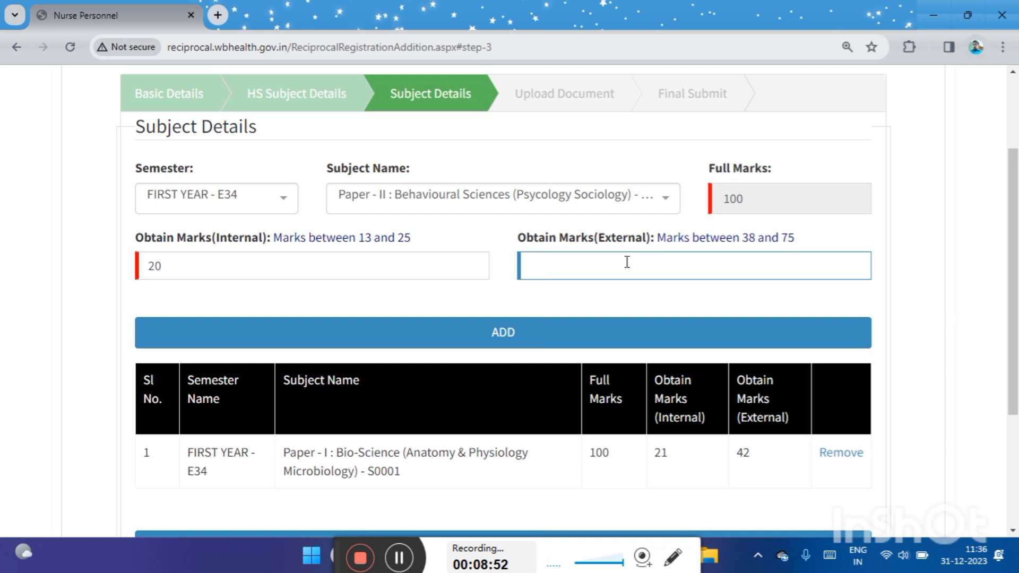
left_click(547, 333)
scroll(546, 331, "down", 1)
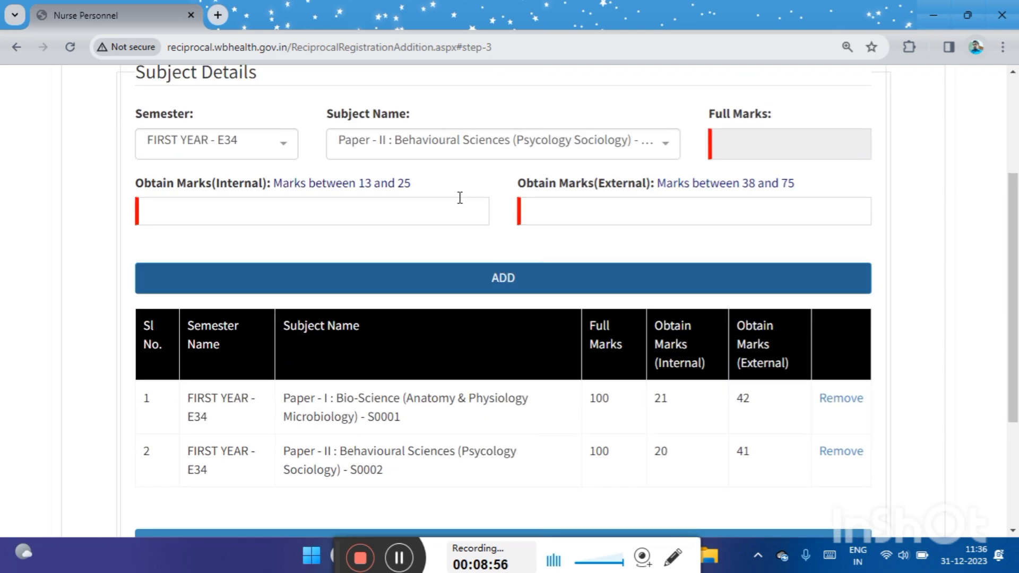
- Add Paper - III : Foundation of Nursing (First Aid & Personal Hygiene) to the subject table with 22 internal and 38 external marks
left_click(528, 155)
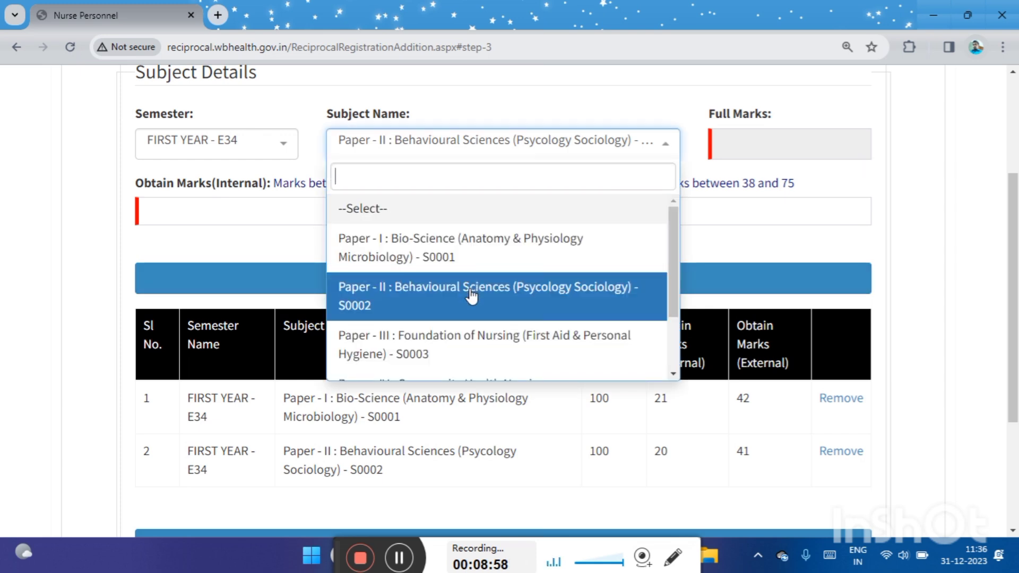
scroll(472, 295, "down", 2)
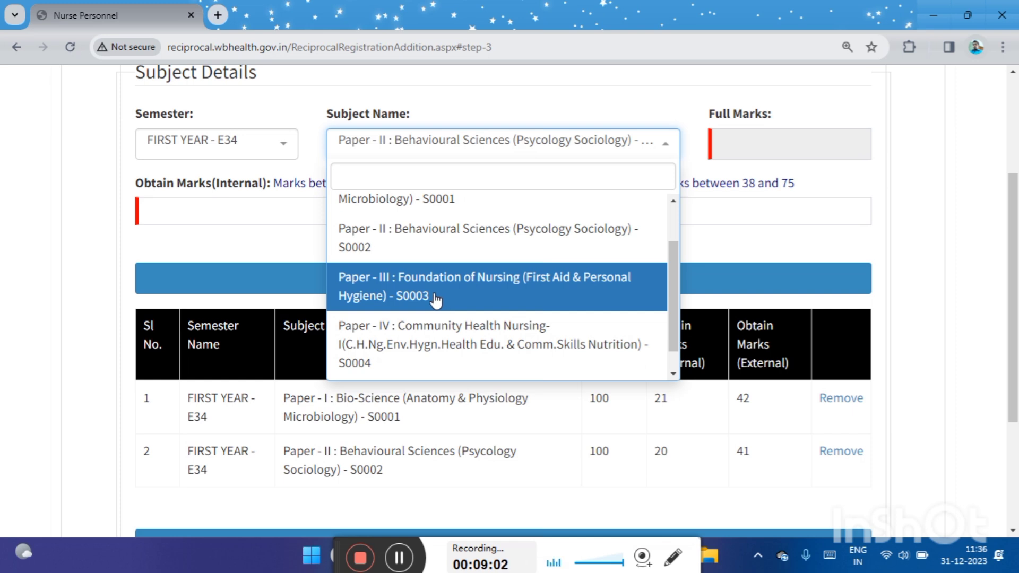
left_click(436, 300)
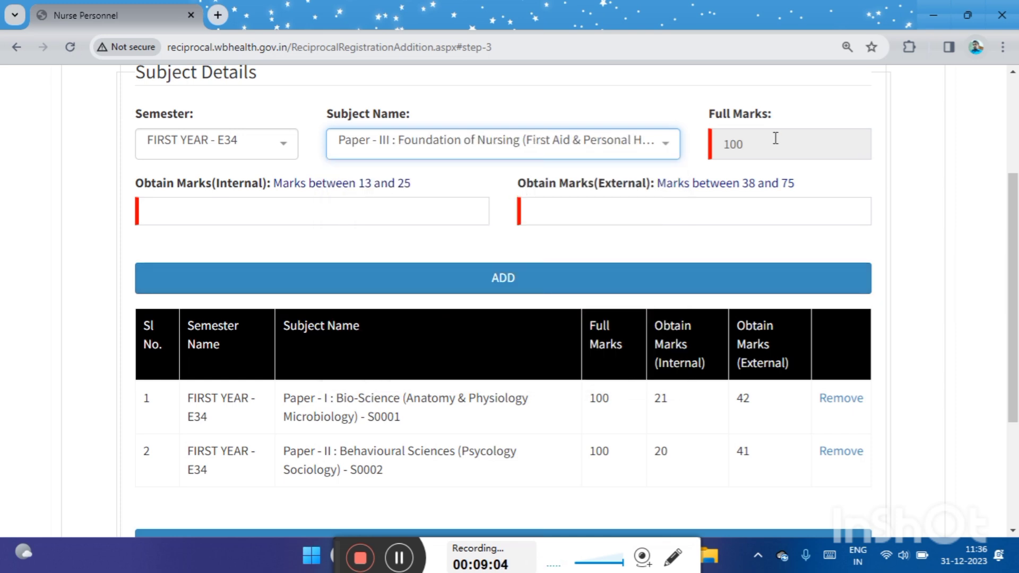
left_click(380, 207)
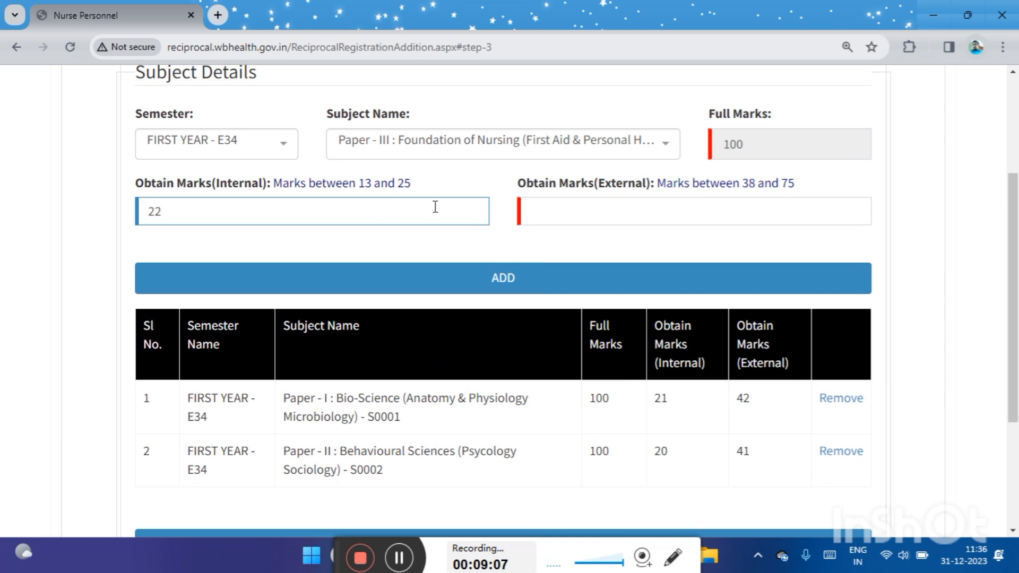
left_click(543, 206)
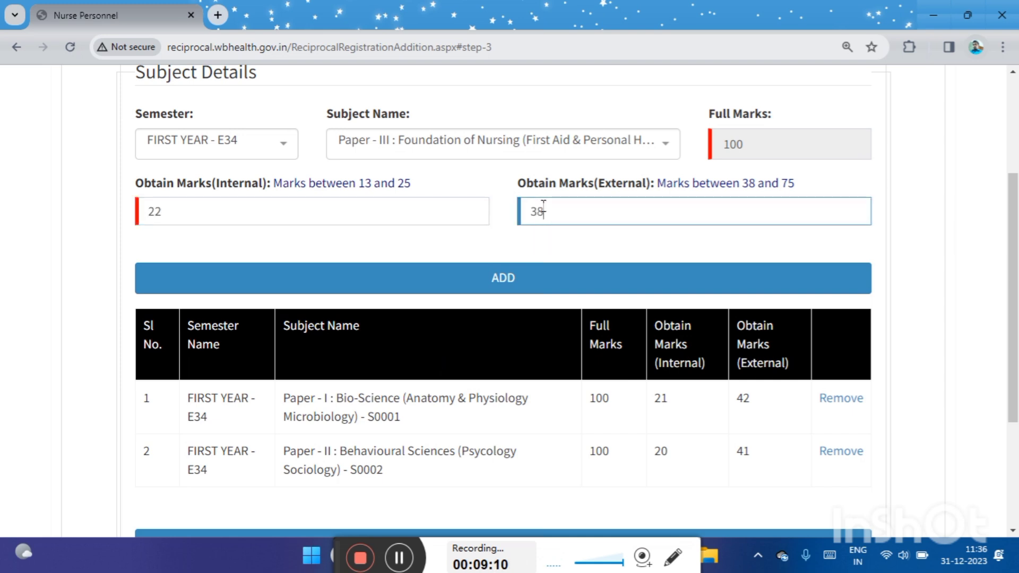
left_click(523, 283)
scroll(524, 284, "down", 1)
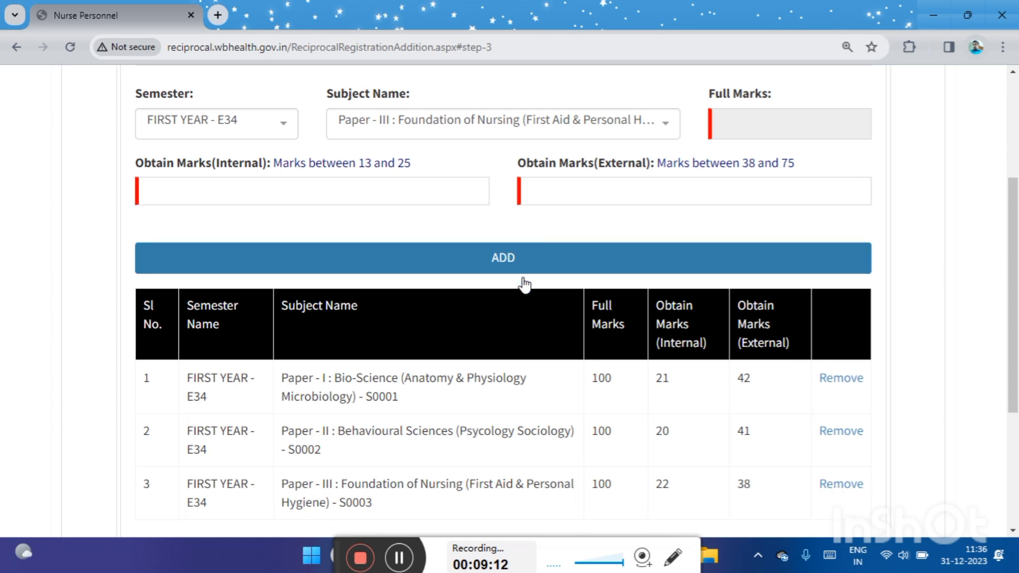
- Add Paper - IV : Community Health Nursing-I to the subject table with 23 internal and 45 external marks
left_click(440, 101)
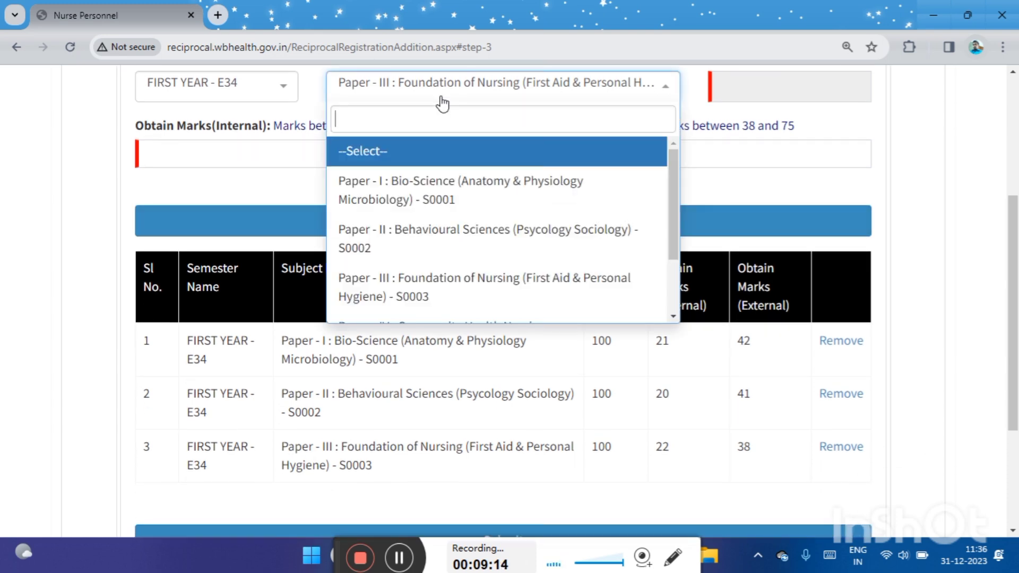
scroll(440, 260, "down", 1)
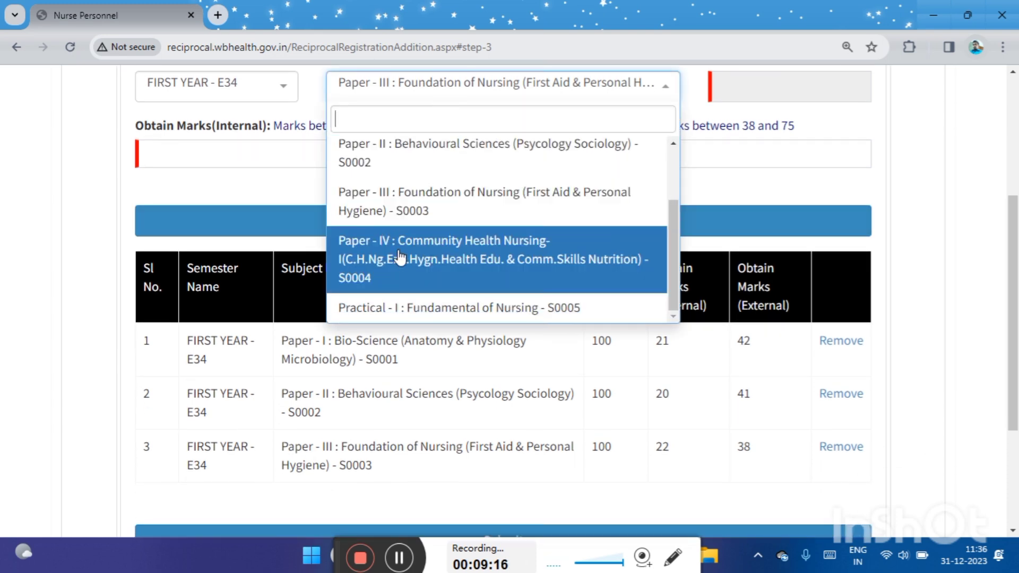
left_click(399, 256)
left_click(391, 159)
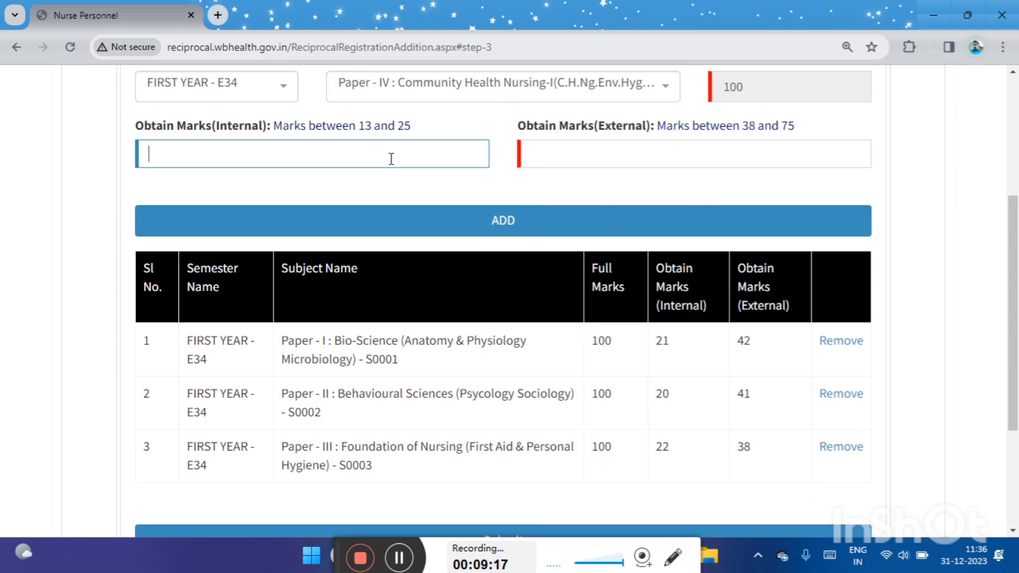
scroll(391, 159, "up", 1)
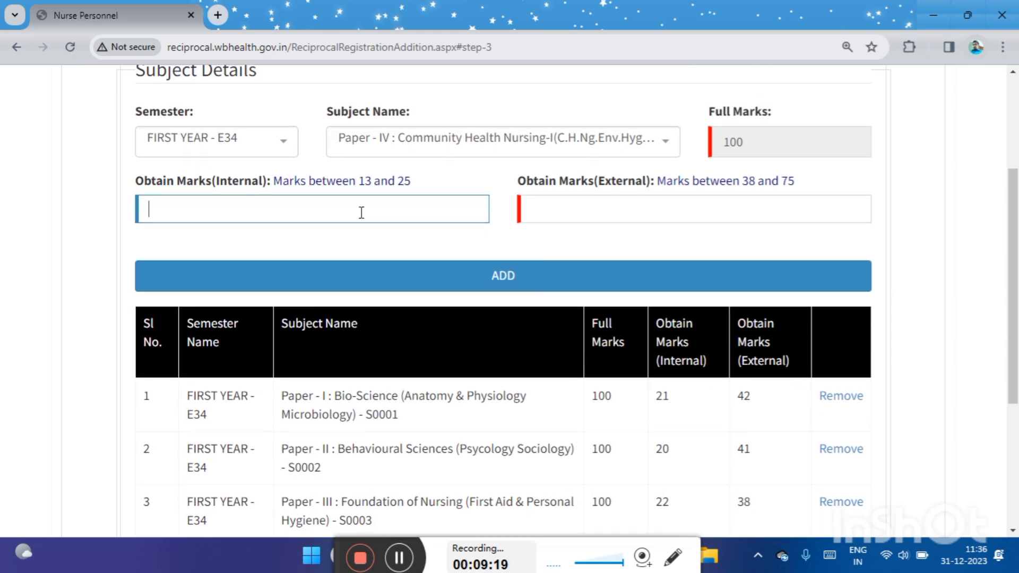
left_click(636, 203)
type("45")
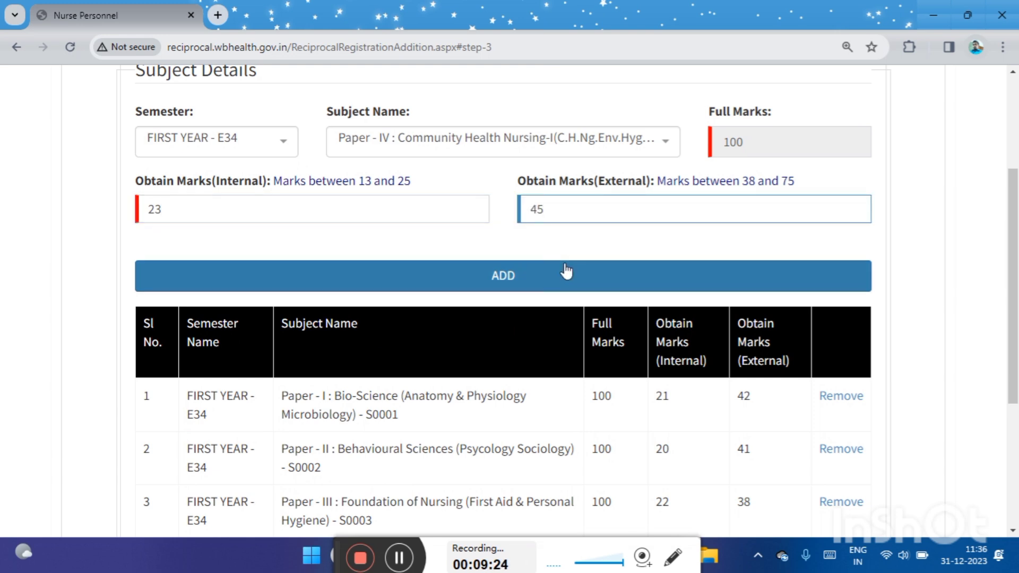
left_click(565, 272)
scroll(566, 272, "down", 1)
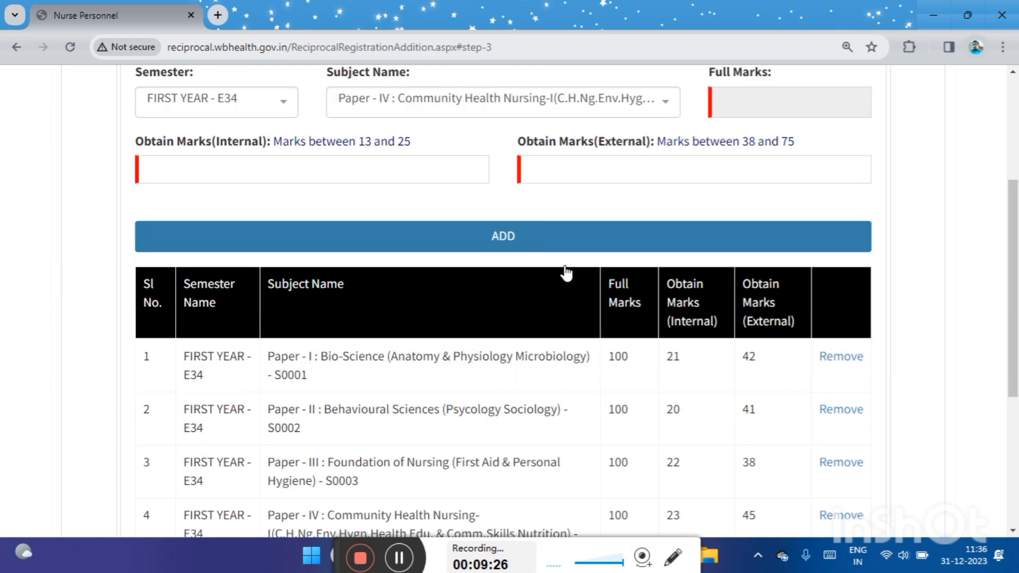
- Review the first-year subject list and choose Practical - I : Fundamental of Nursing - S0005 as the subject
left_click(422, 101)
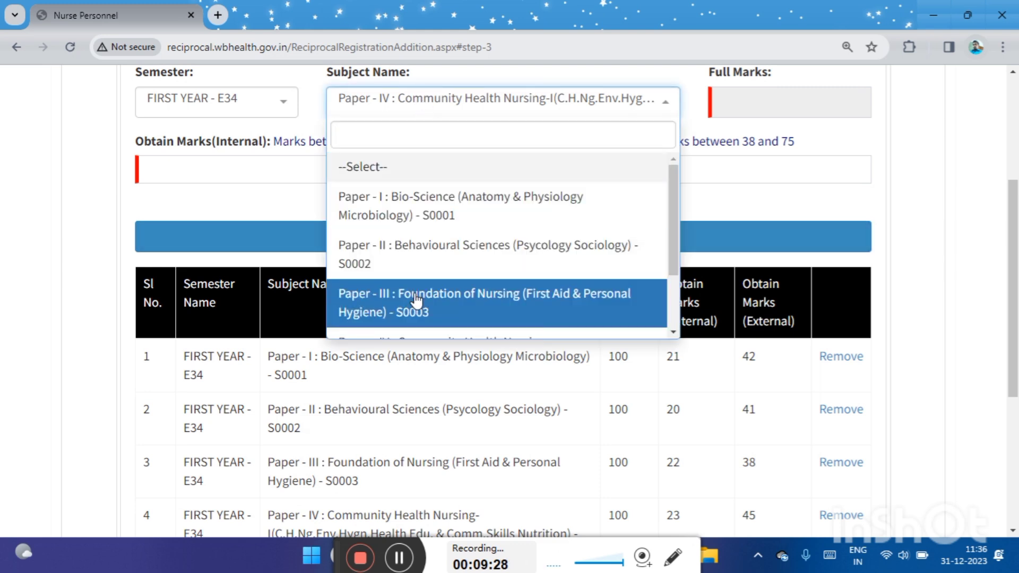
scroll(414, 300, "down", 2)
left_click(452, 330)
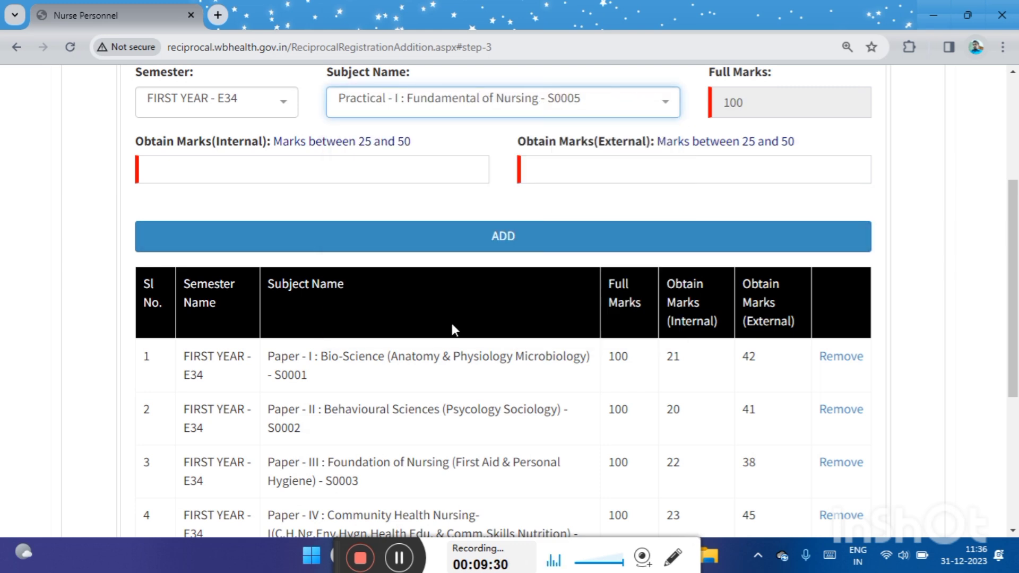
left_click(435, 114)
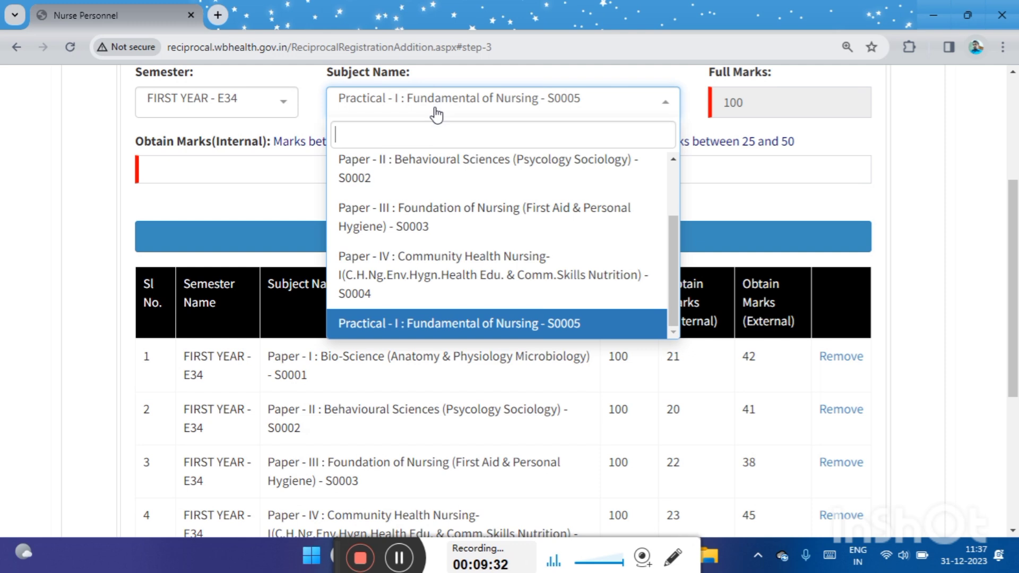
scroll(425, 214, "up", 2)
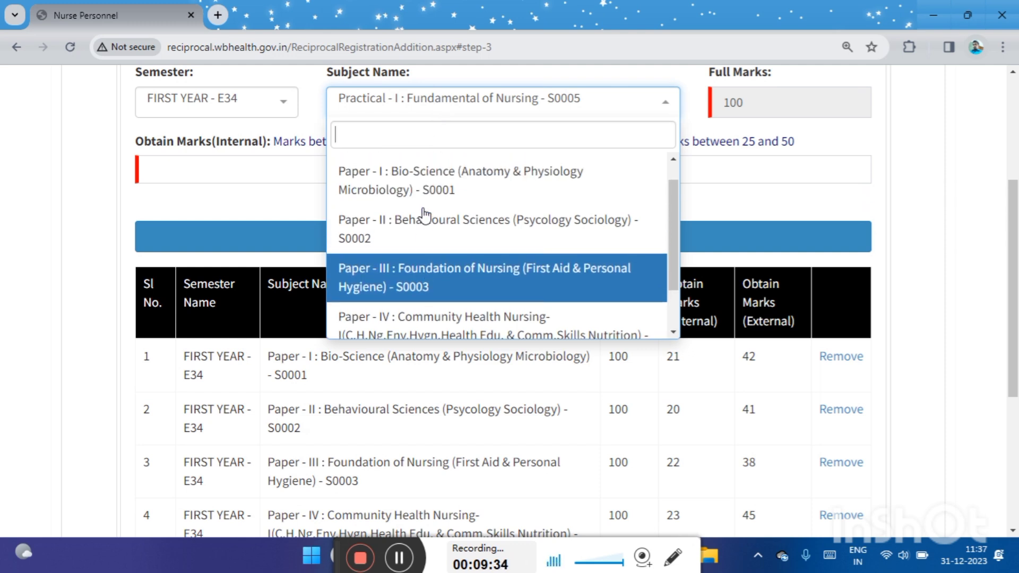
scroll(425, 215, "up", 1)
scroll(424, 215, "down", 2)
scroll(425, 215, "down", 1)
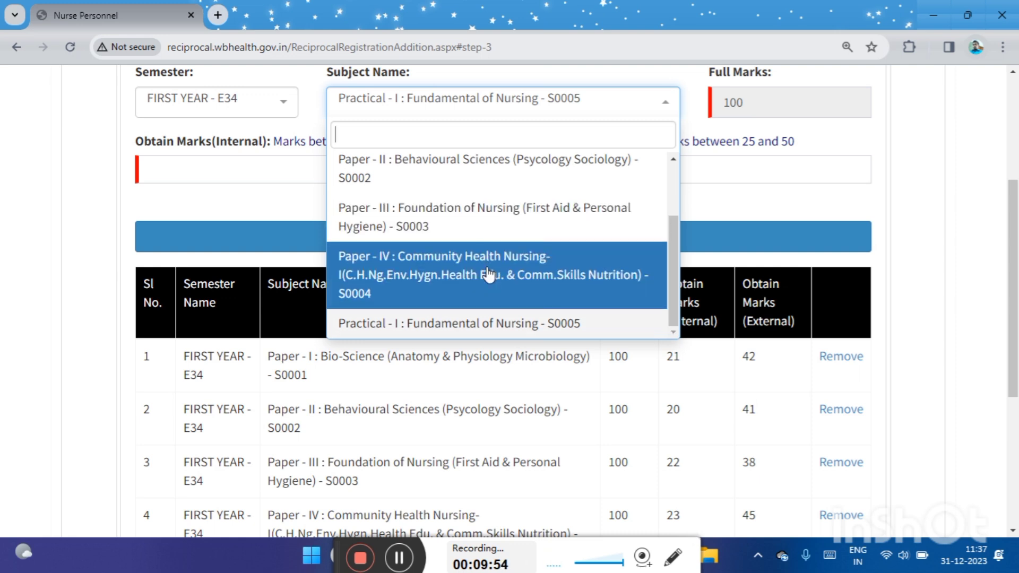
left_click(440, 330)
- Enter 45 internal and 46 external marks for Fundamental of Nursing and add it to the subject table
scroll(441, 233, "up", 1)
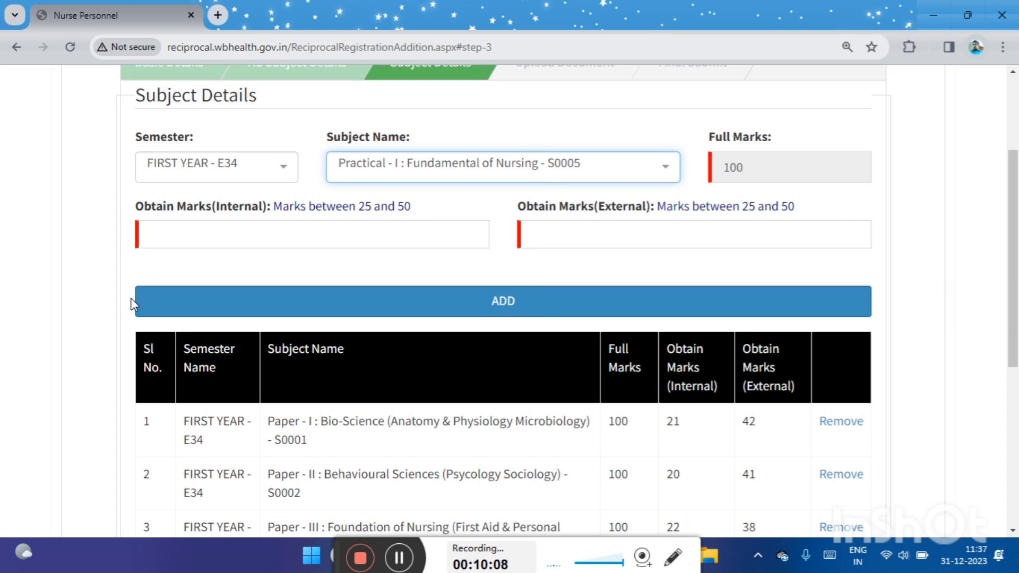
left_click(226, 233)
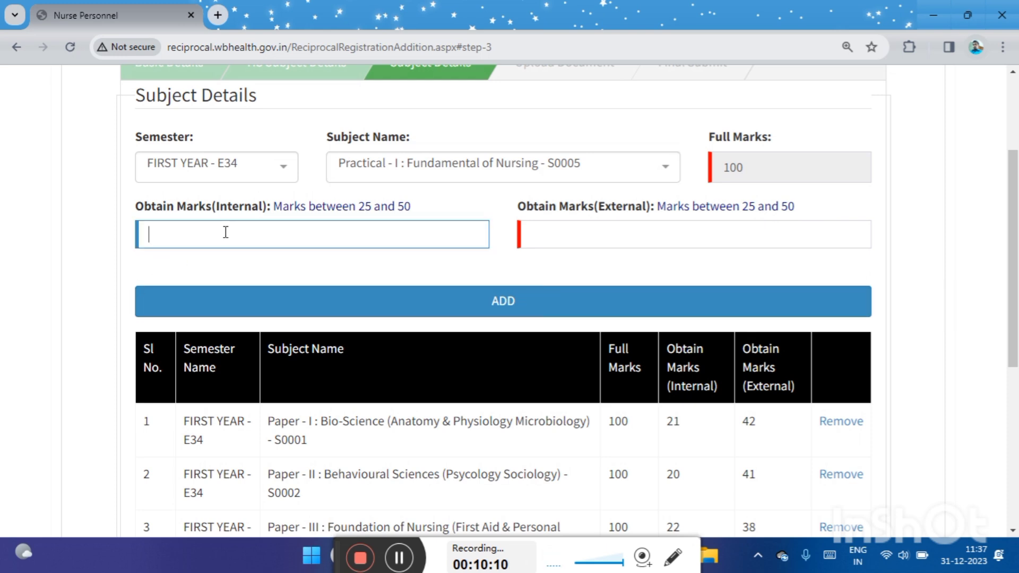
type("45")
left_click(627, 234)
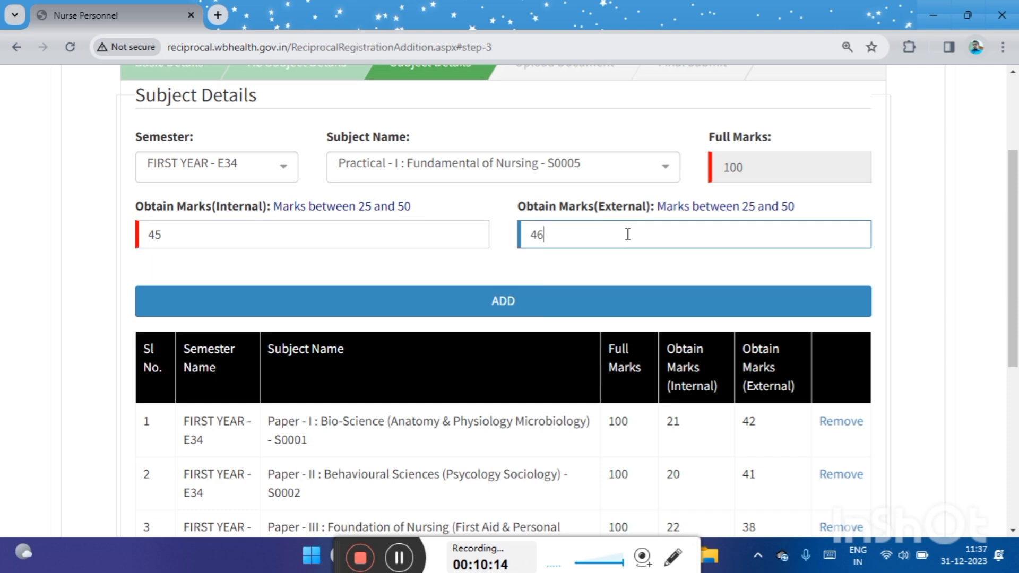
left_click(503, 301)
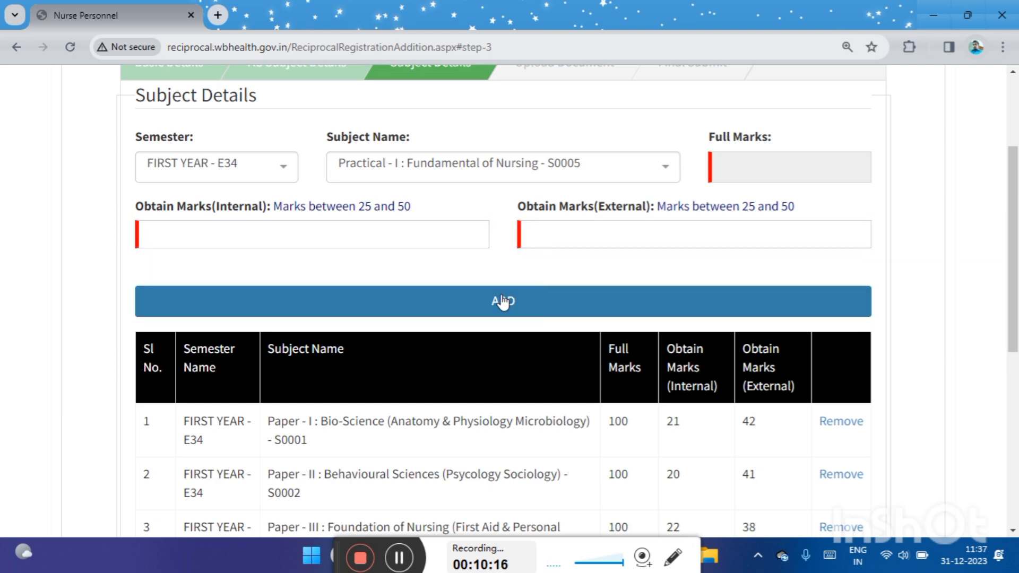
scroll(321, 279, "down", 7)
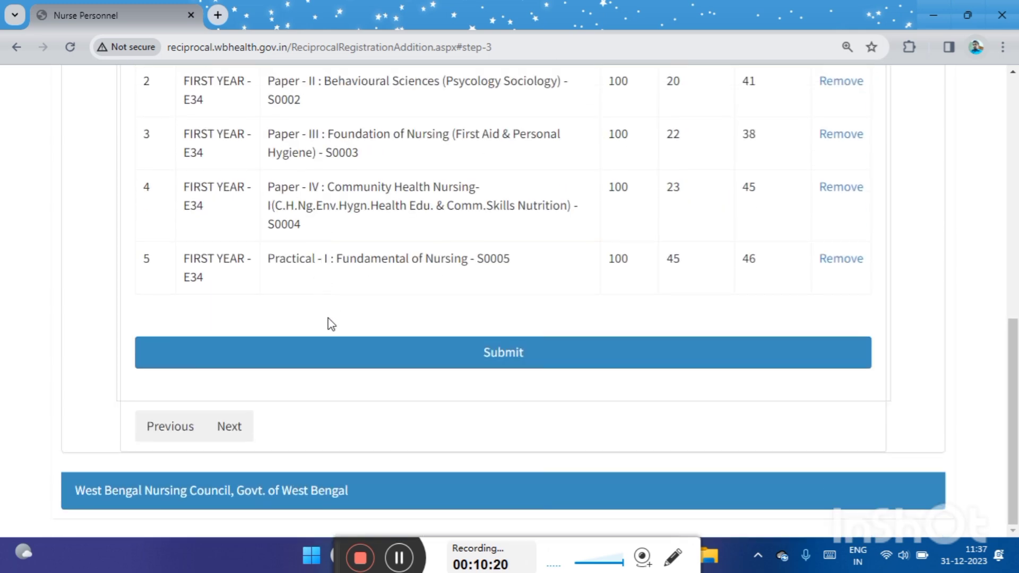
- Set the semester to SECOND YEAR - E35 and choose Paper - I : Medical Surgical Nursing-I - S0048 as the subject
scroll(380, 343, "up", 10)
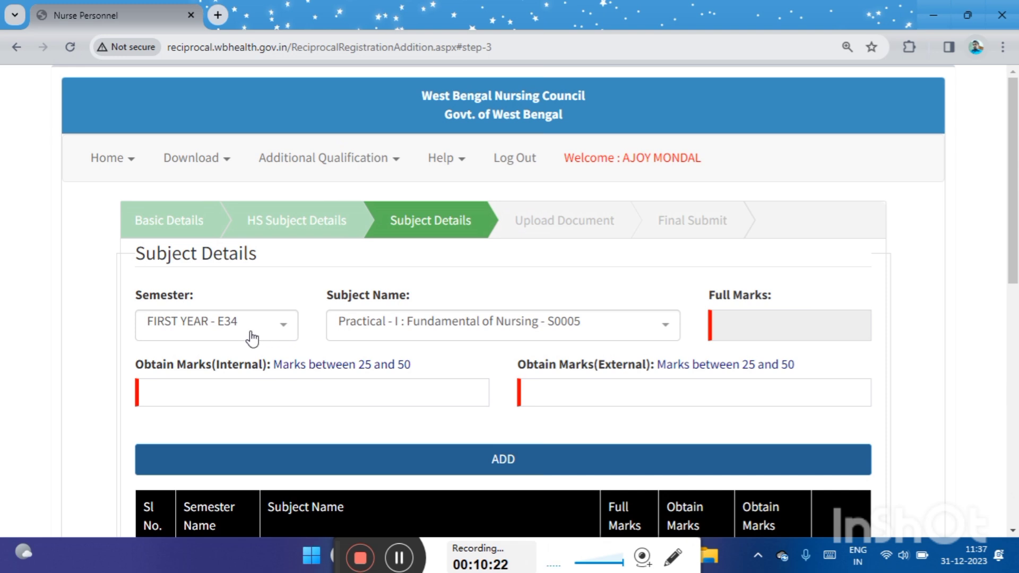
left_click(252, 334)
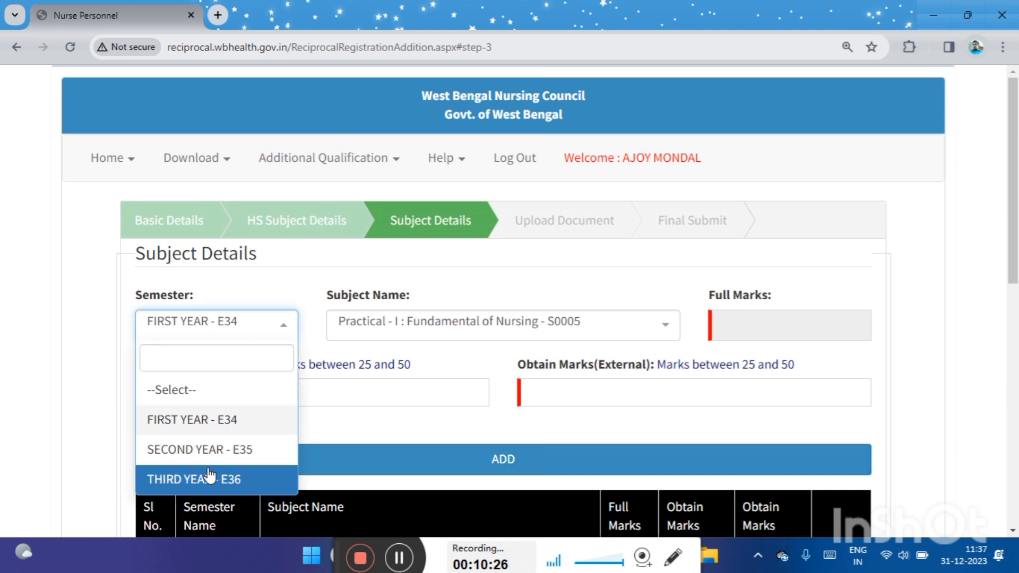
left_click(195, 449)
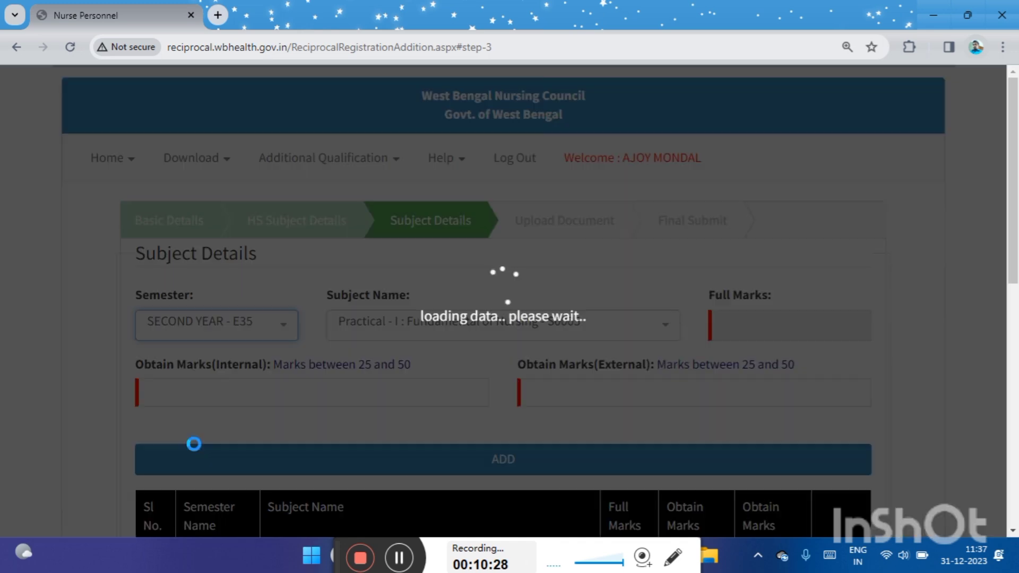
scroll(471, 232, "down", 2)
left_click(423, 227)
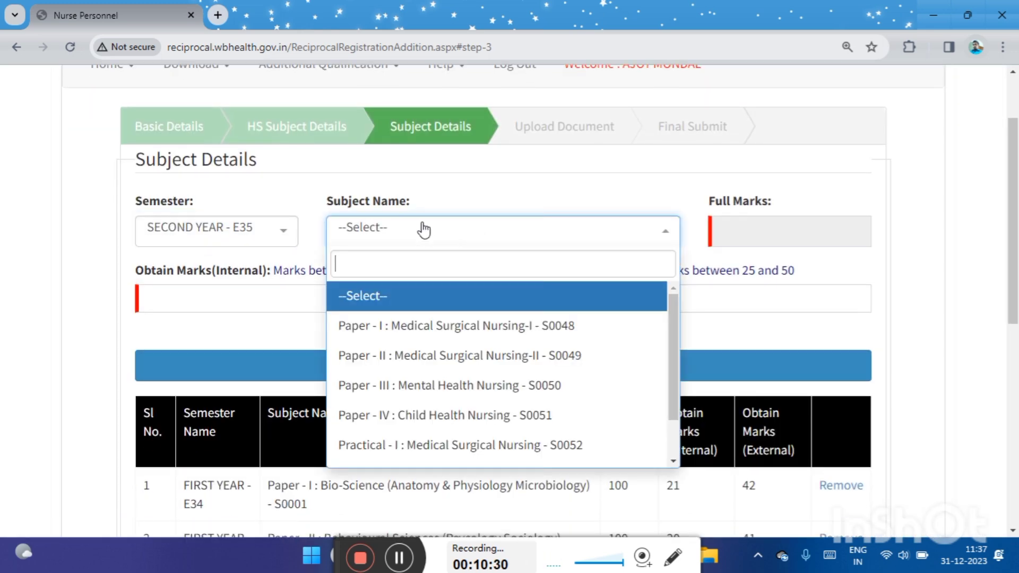
left_click(565, 327)
scroll(535, 219, "down", 1)
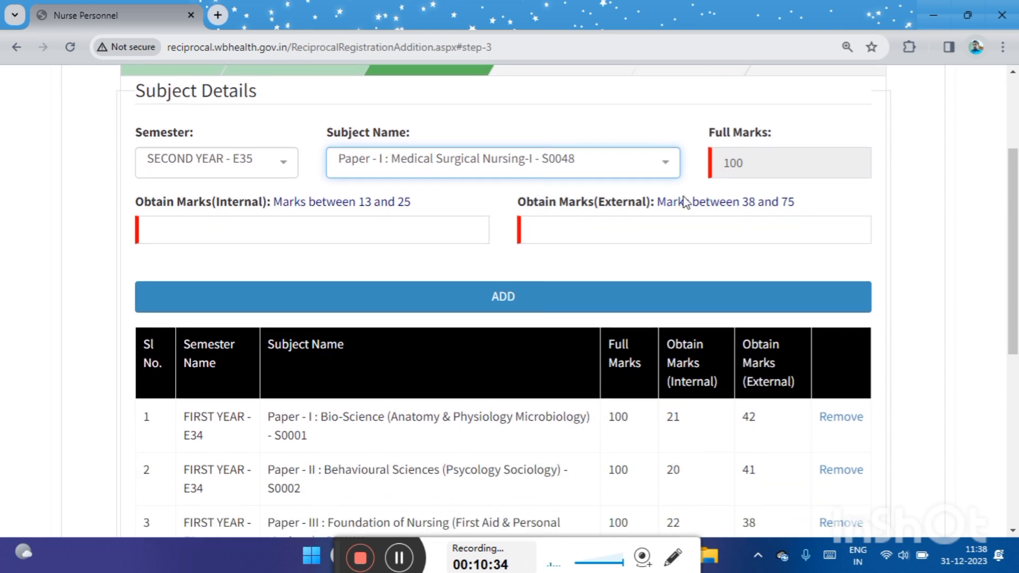
- Enter 20 internal and 45 external marks for Medical Surgical Nursing-I and add it to the subject table
left_click(311, 231)
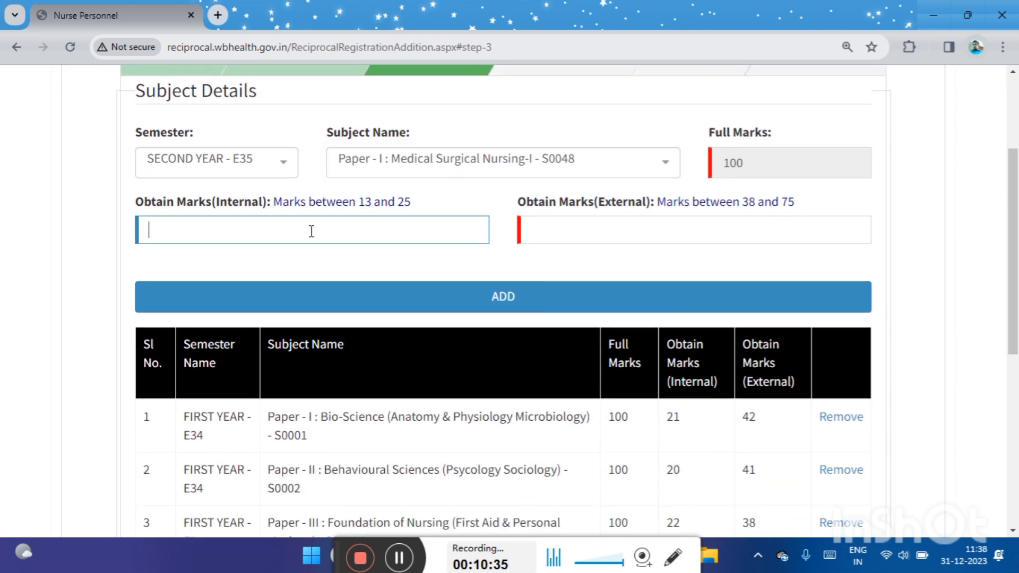
type("20")
left_click(576, 237)
type("45")
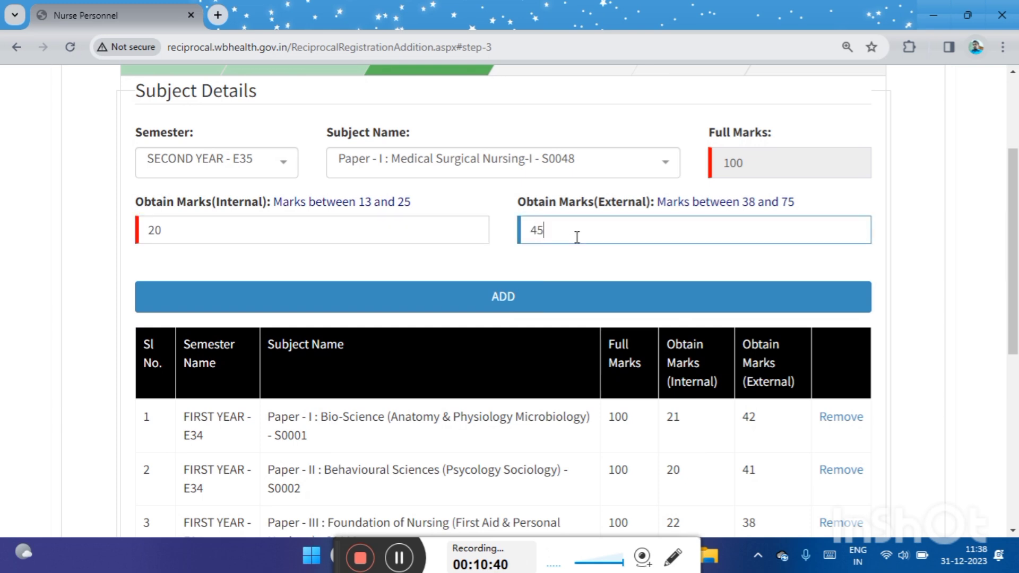
left_click(552, 292)
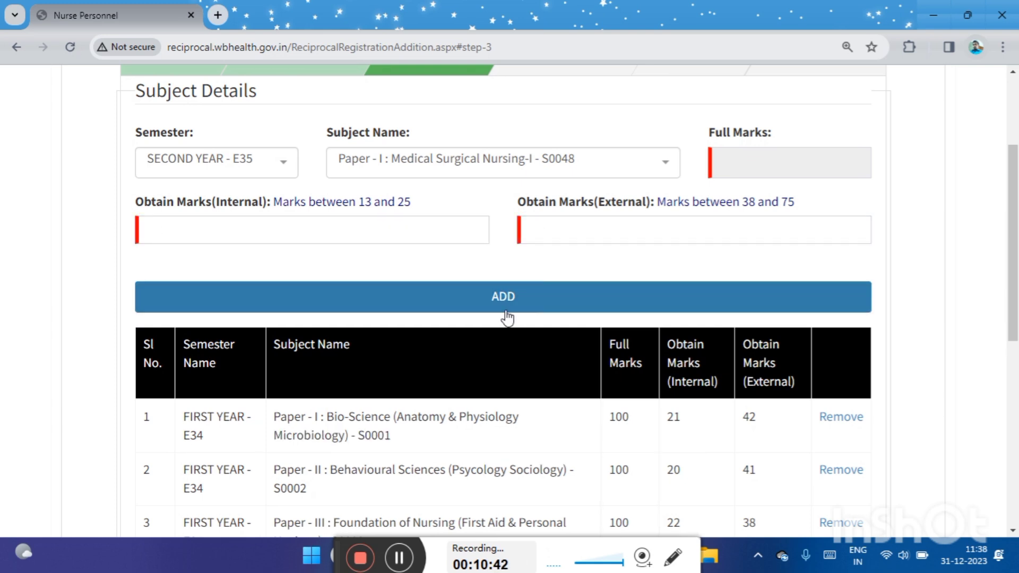
- Add Paper - II : Medical Surgical Nursing-II - S0049 to the subject table with 21 internal and 43 external marks
left_click(378, 174)
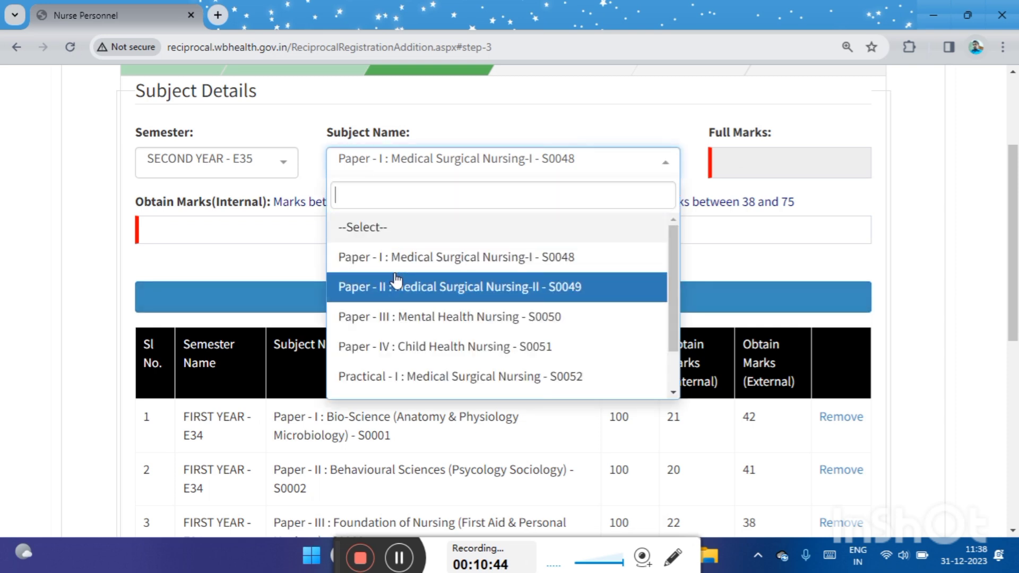
left_click(464, 294)
left_click(326, 224)
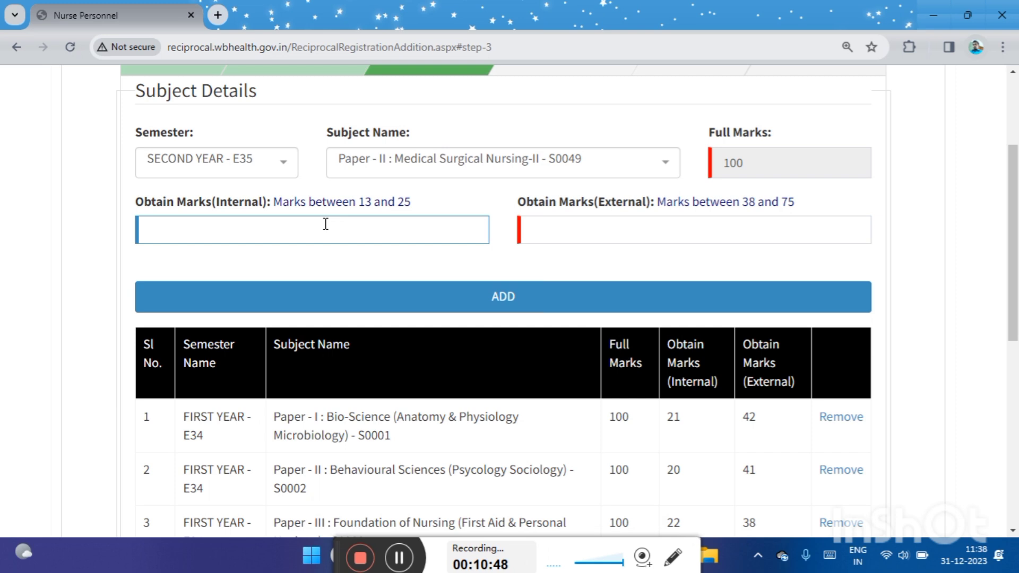
left_click(545, 229)
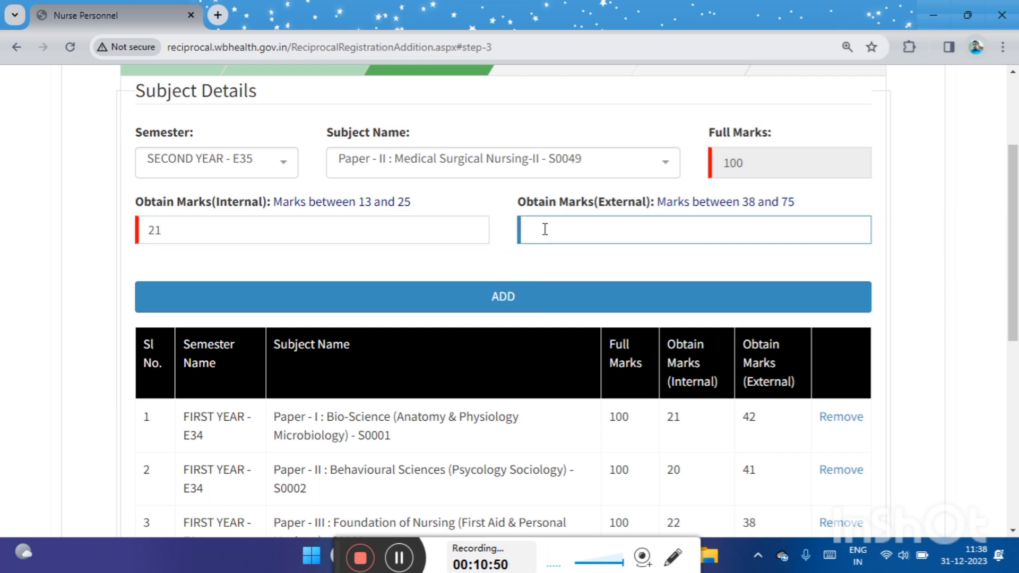
left_click(525, 295)
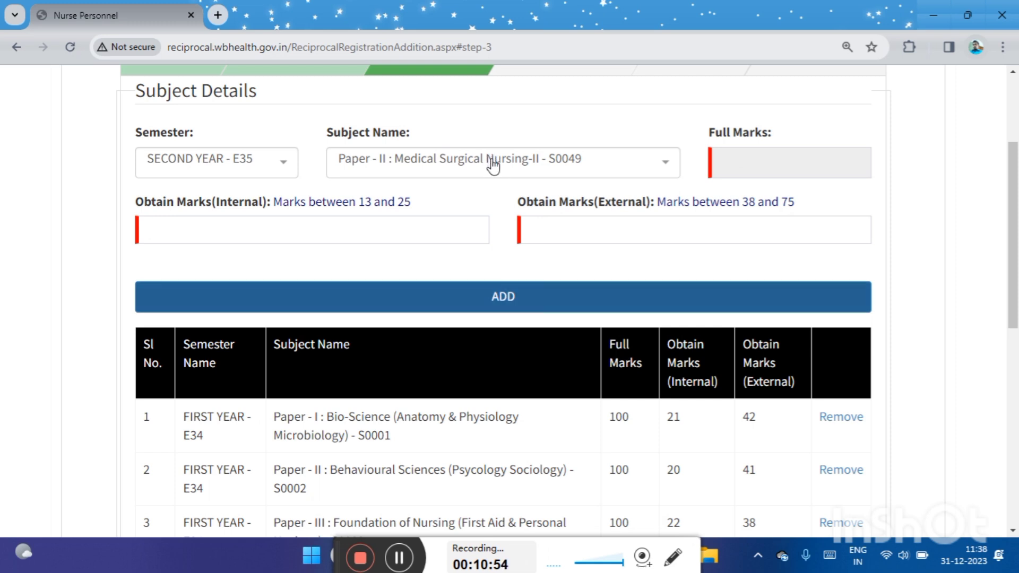
- Add Paper - III : Mental Health Nursing - S0050 to the subject table with 21 internal and 50 external marks
left_click(490, 164)
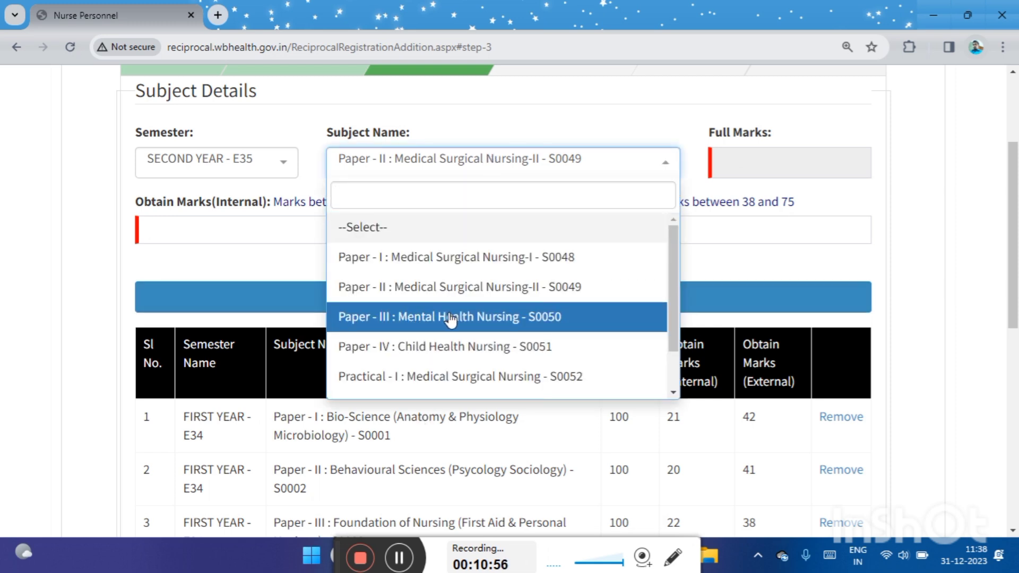
left_click(564, 318)
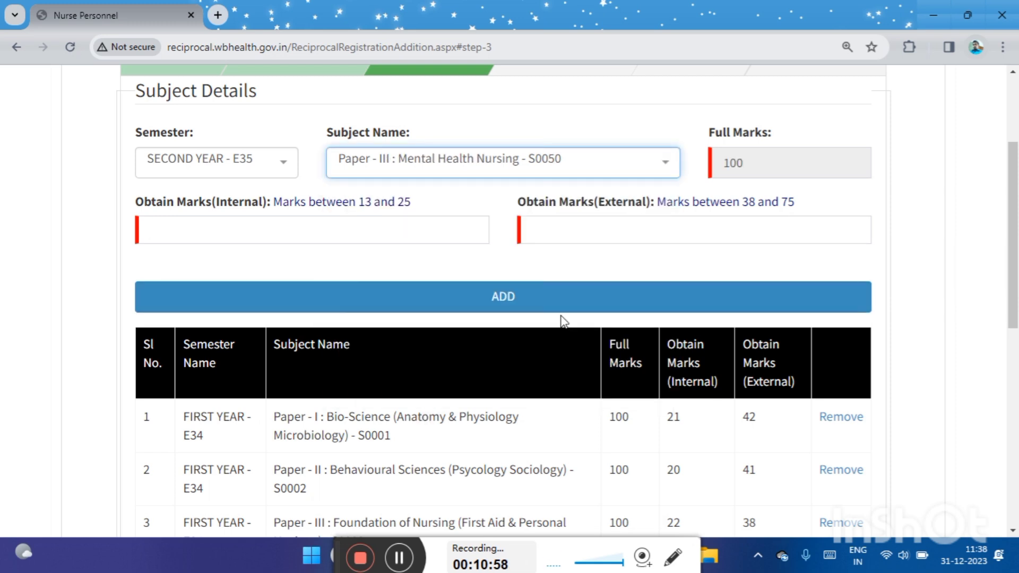
left_click(395, 227)
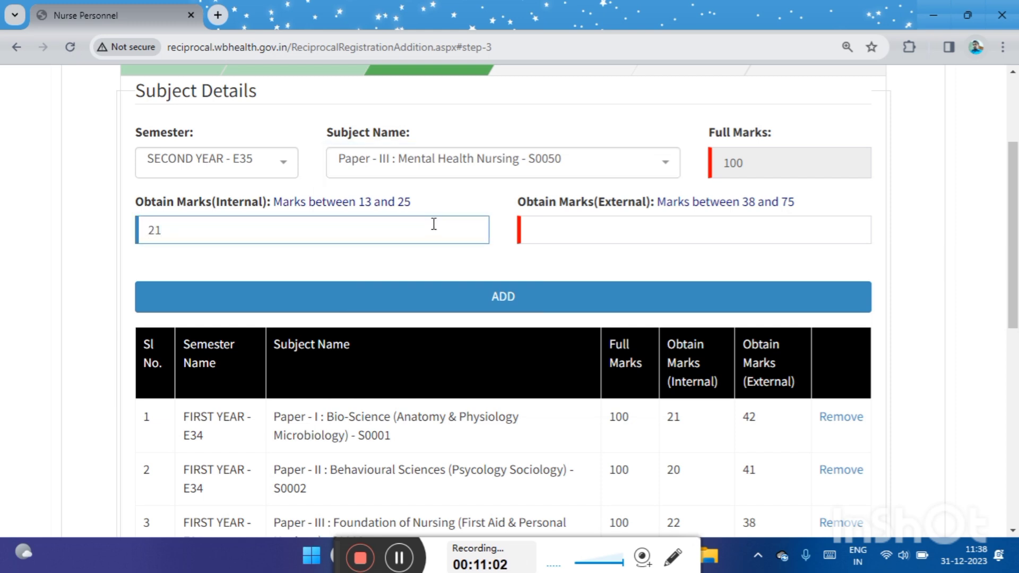
left_click(543, 230)
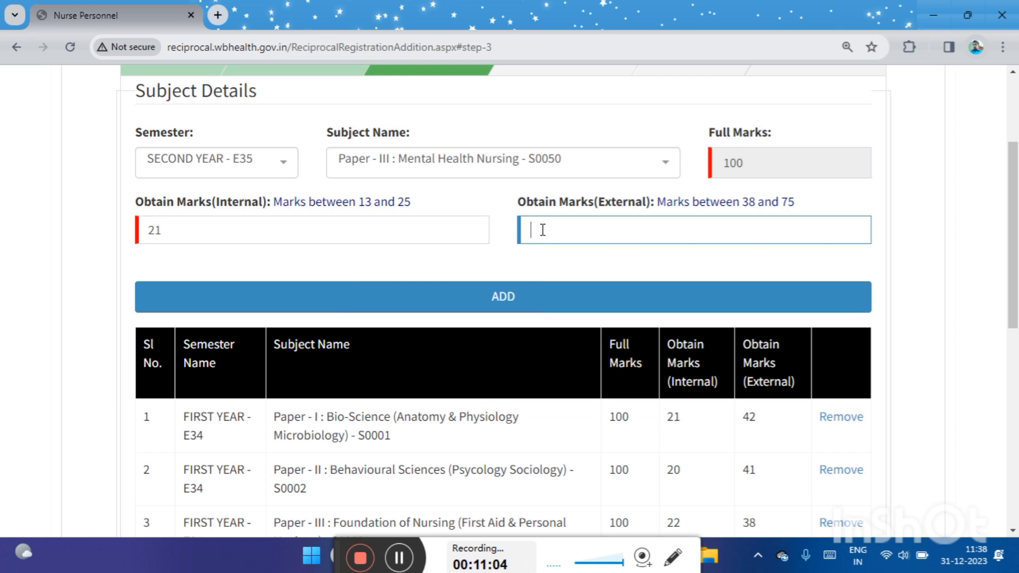
left_click(515, 303)
scroll(421, 154, "down", 4)
scroll(436, 389, "down", 3)
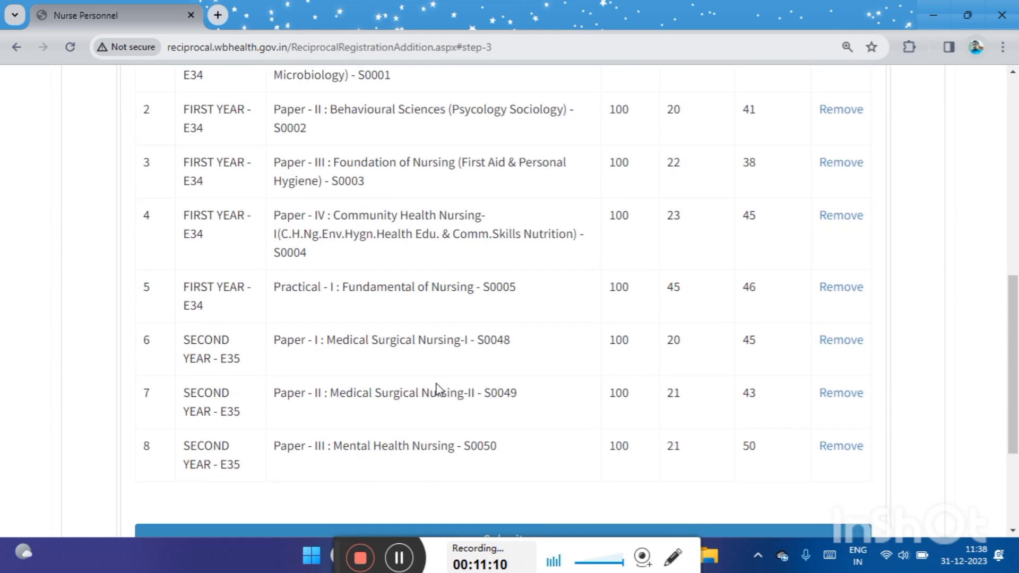
- Add Paper - IV : Child Health Nursing - S0051 to the subject table with 20 internal and 44 external marks
scroll(437, 388, "up", 10)
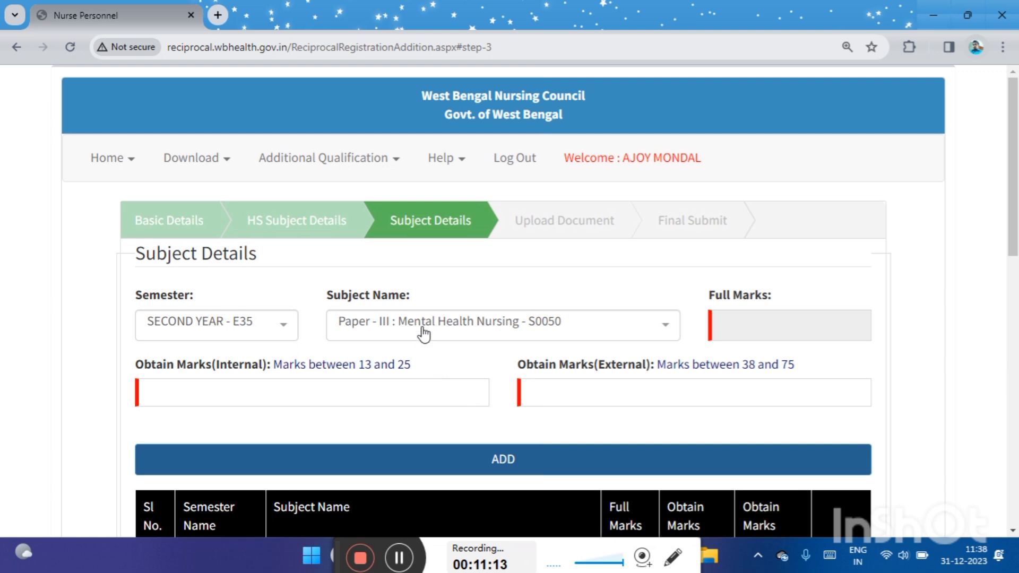
left_click(421, 333)
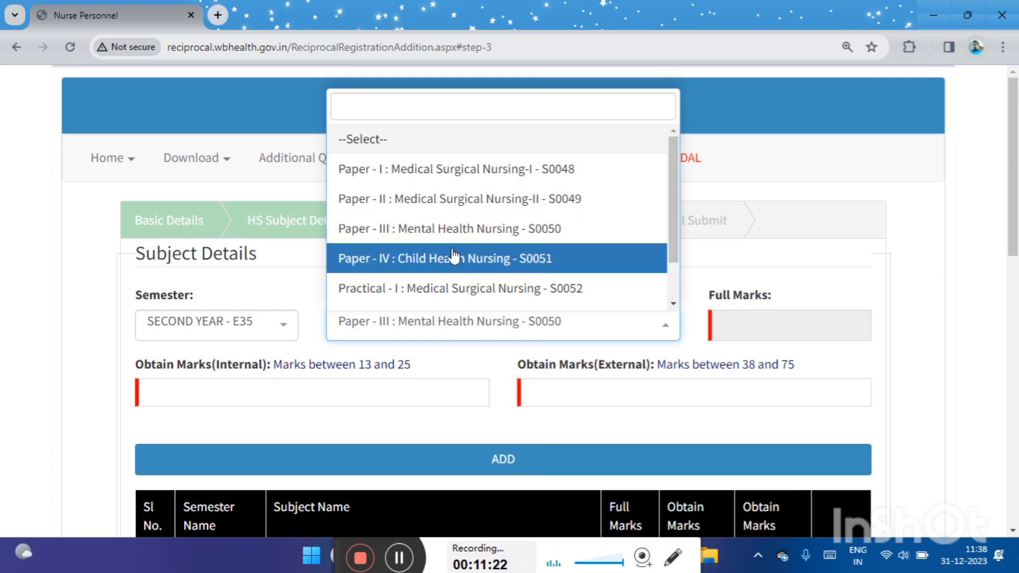
left_click(489, 258)
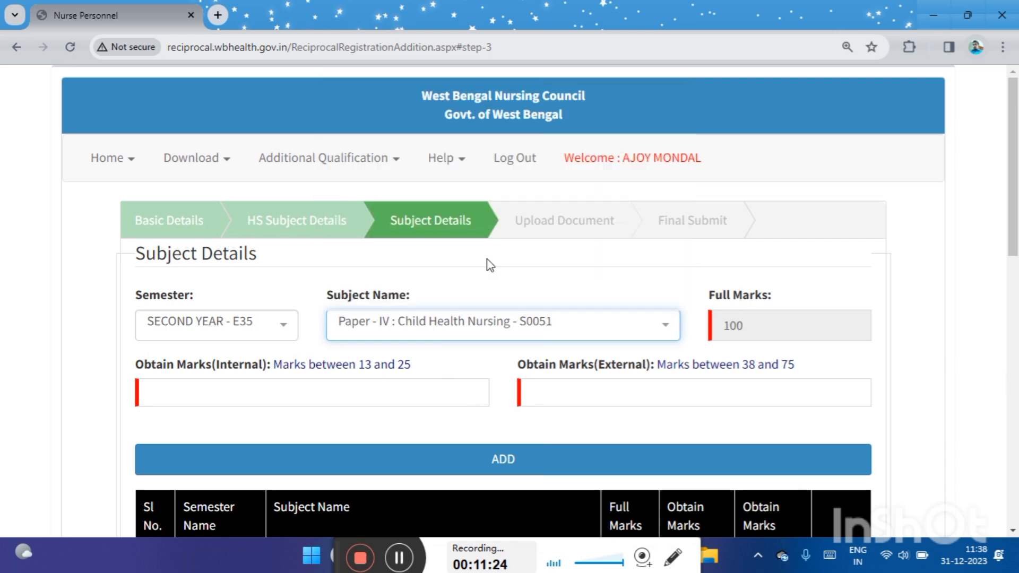
left_click(372, 392)
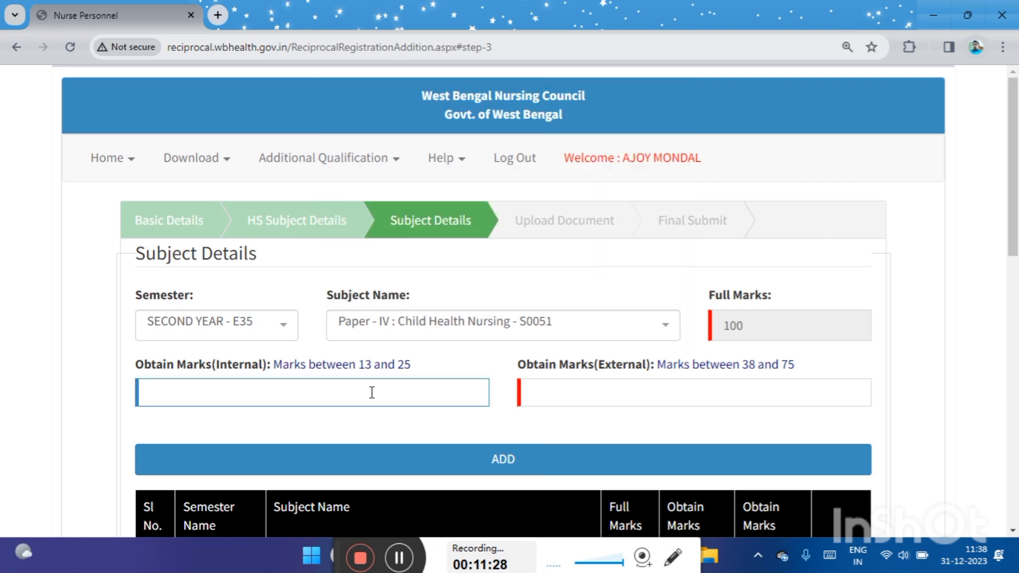
type("20")
left_click(652, 399)
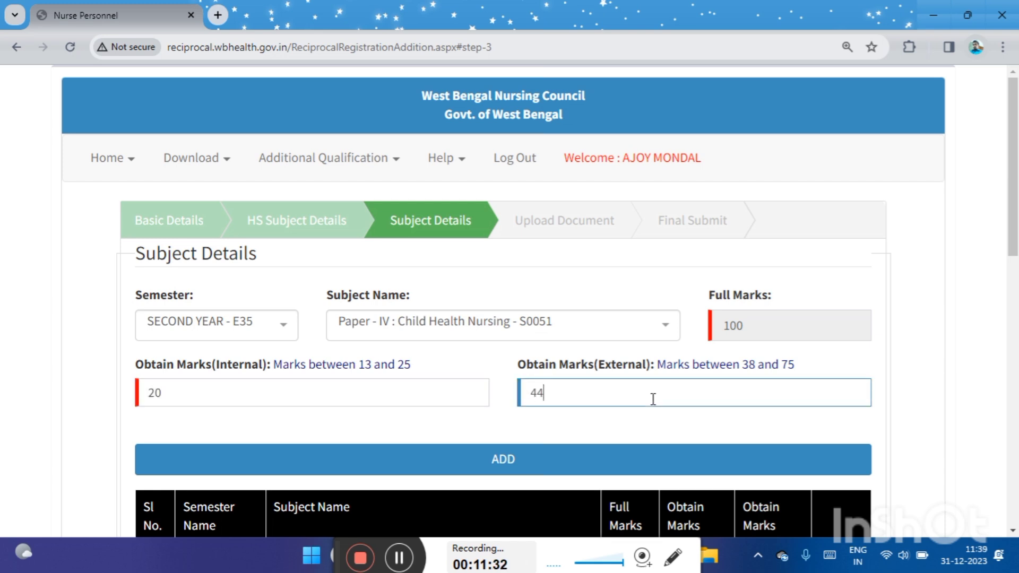
left_click(480, 470)
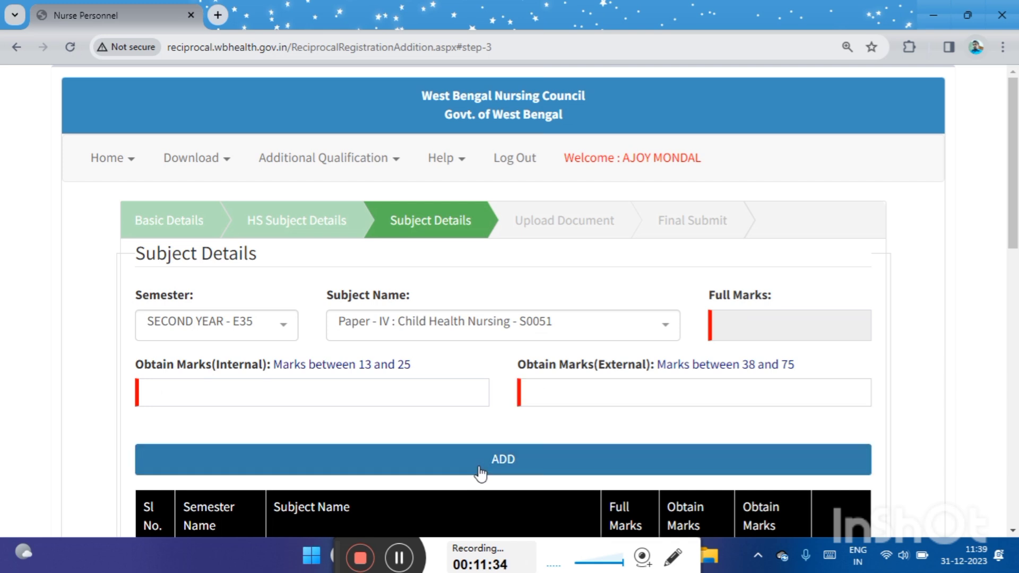
- Add Practical - I : Medical Surgical Nursing - S0052 to the subject table with 45 internal and 40 external marks
scroll(480, 469, "down", 1)
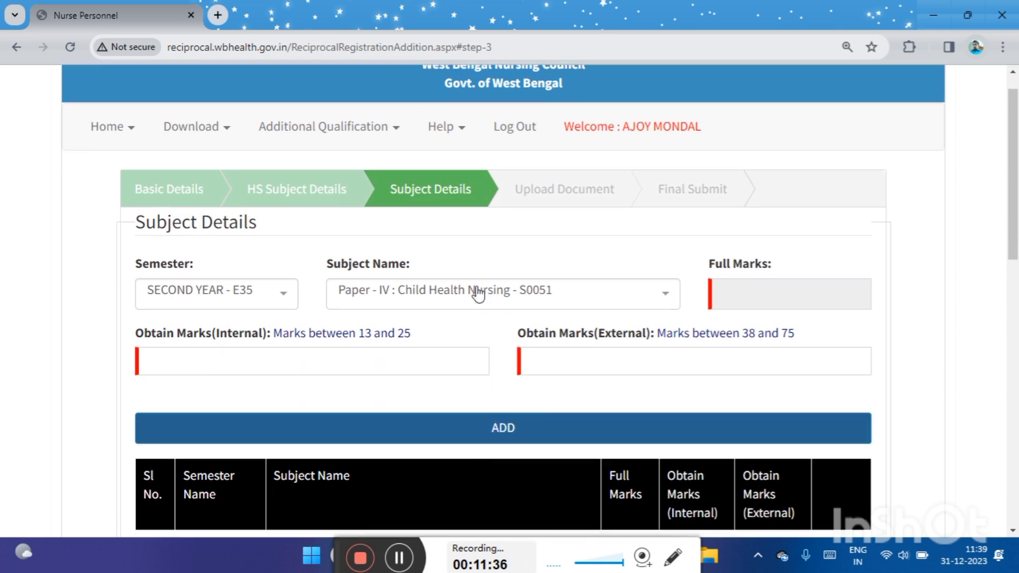
left_click(475, 293)
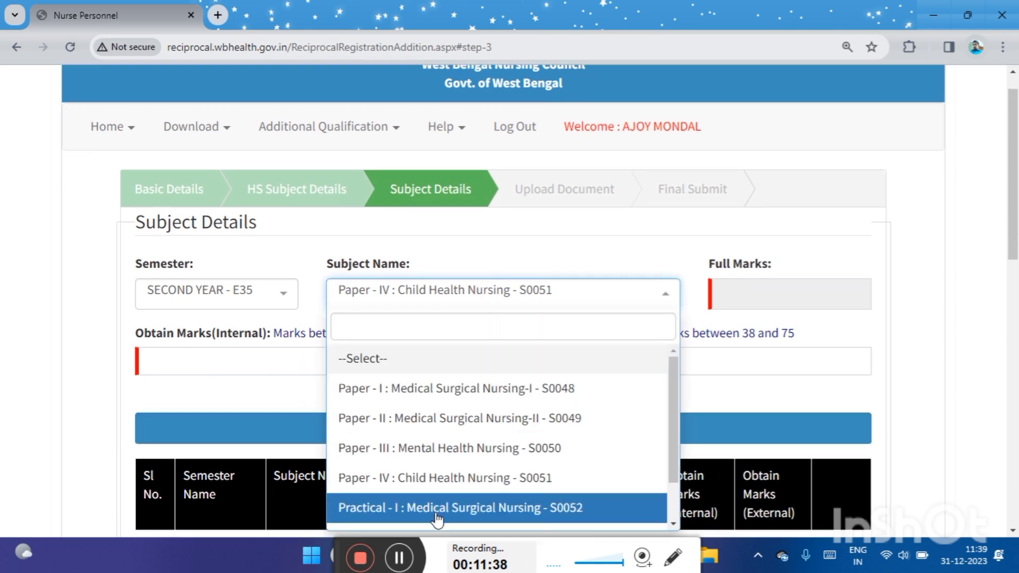
left_click(544, 509)
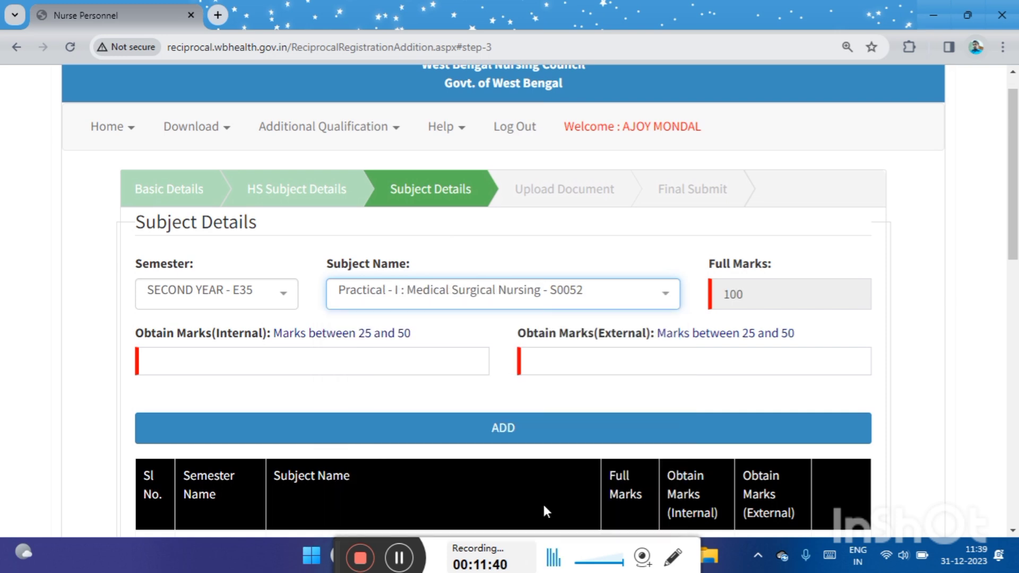
scroll(490, 302, "down", 1)
left_click(359, 333)
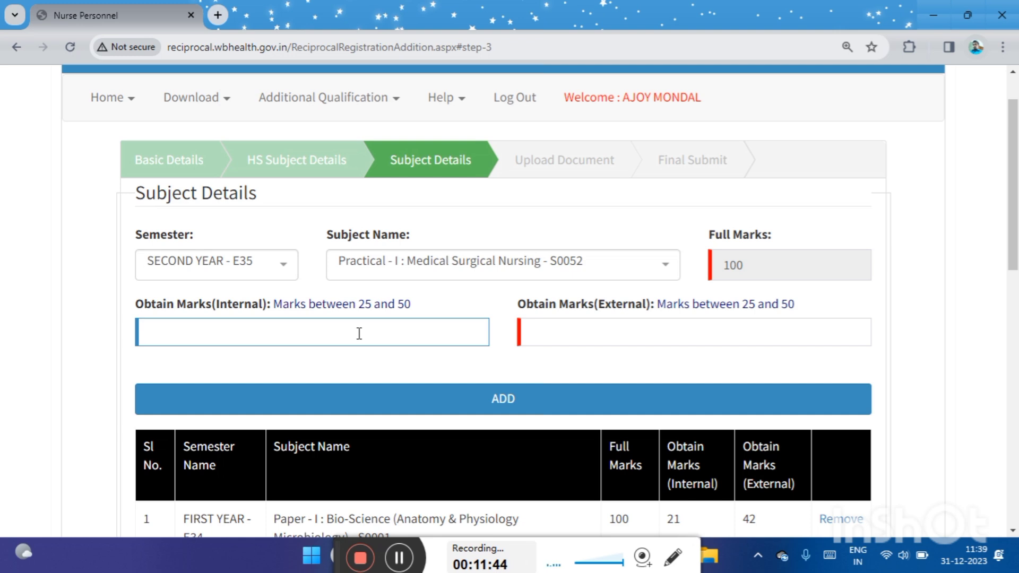
left_click(558, 329)
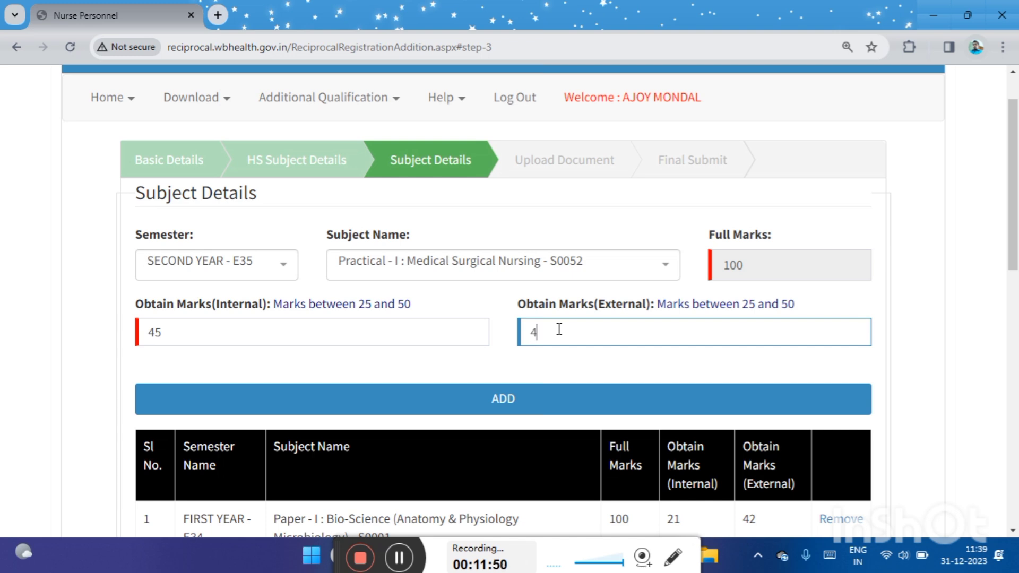
left_click(491, 407)
- Add Practical - II : Child Health Nursing - S0053 to the subject table with 40 internal and 42 external marks
scroll(489, 406, "down", 1)
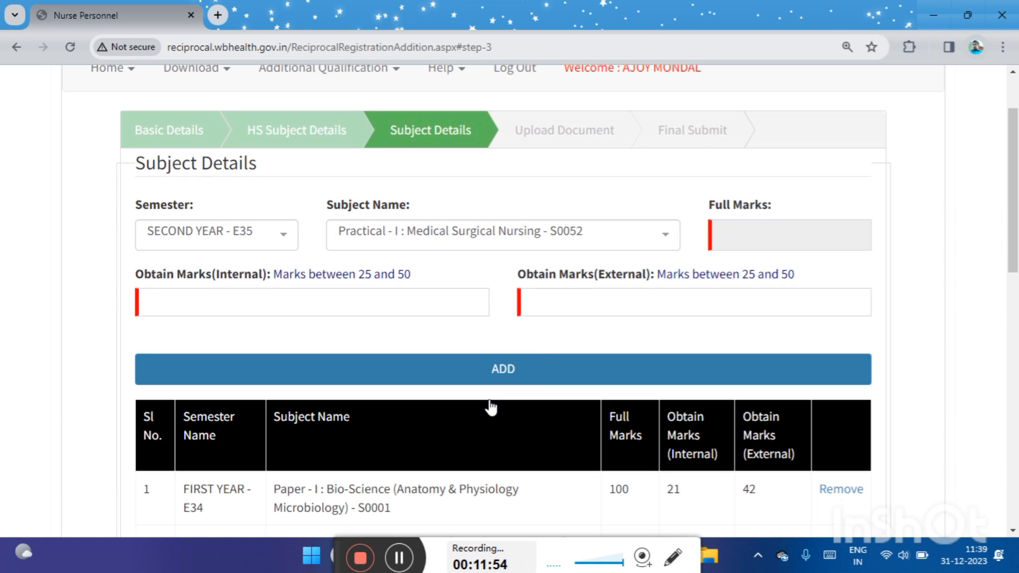
left_click(490, 231)
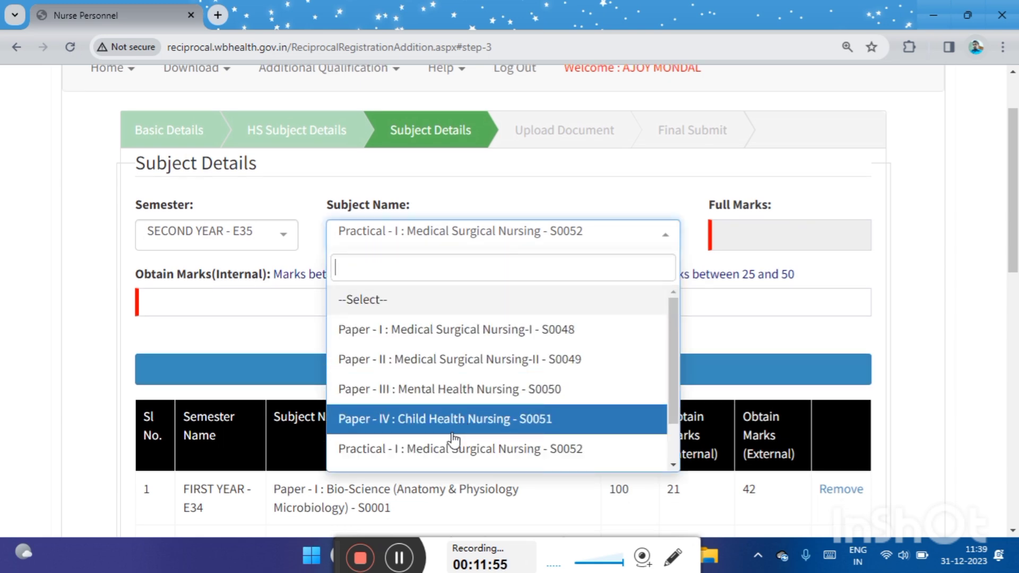
scroll(454, 439, "down", 1)
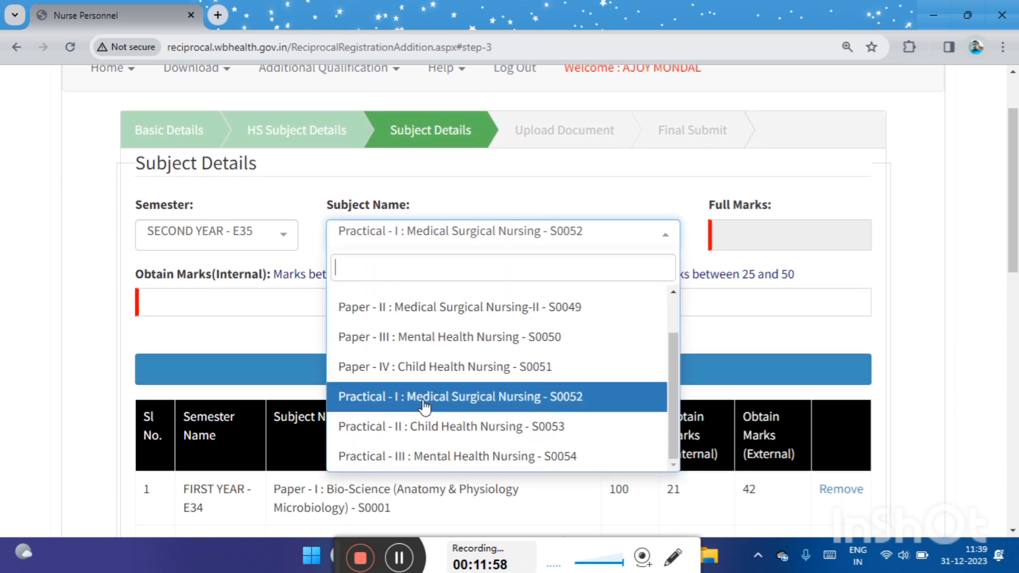
left_click(462, 426)
left_click(403, 301)
type("40")
left_click(603, 305)
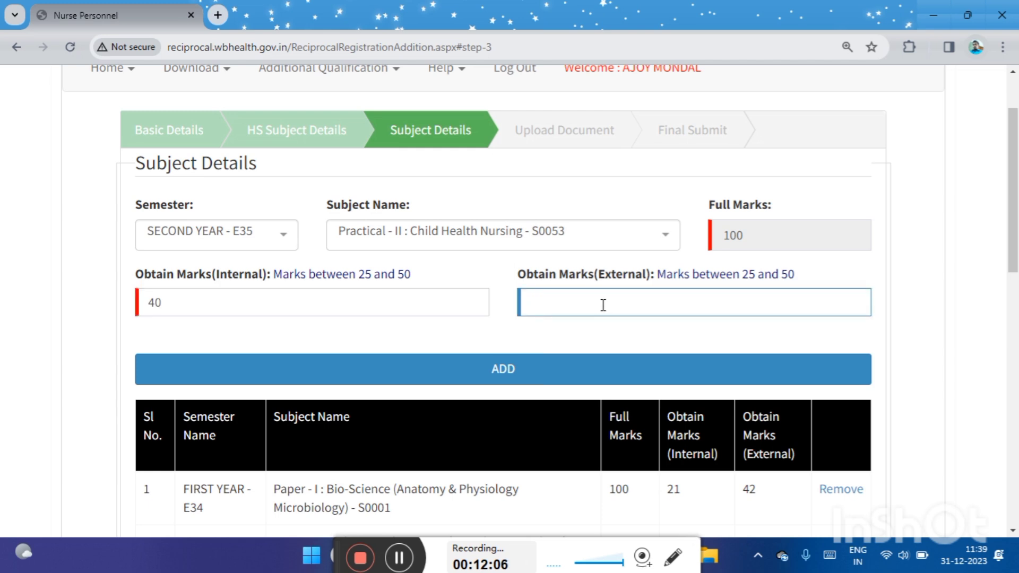
type("42")
left_click(541, 375)
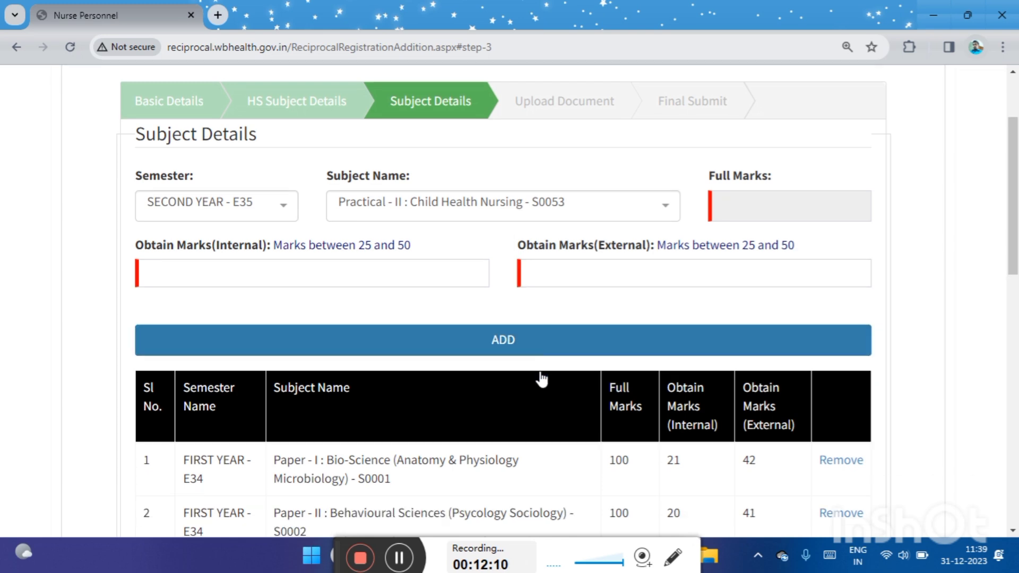
- Select Practical - III : Mental Health Nursing - S0054 as the second-year subject
left_click(492, 200)
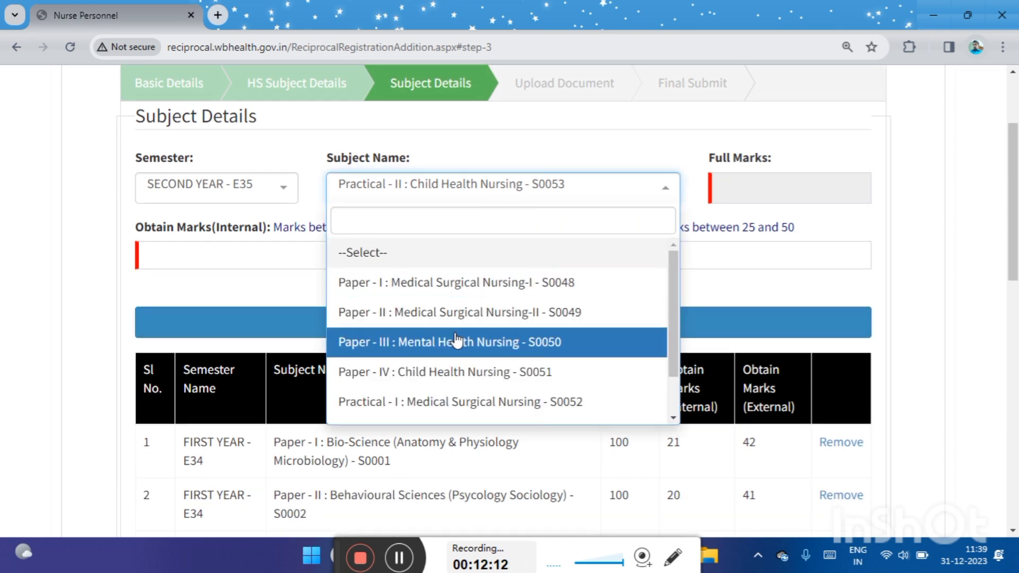
scroll(455, 340, "down", 1)
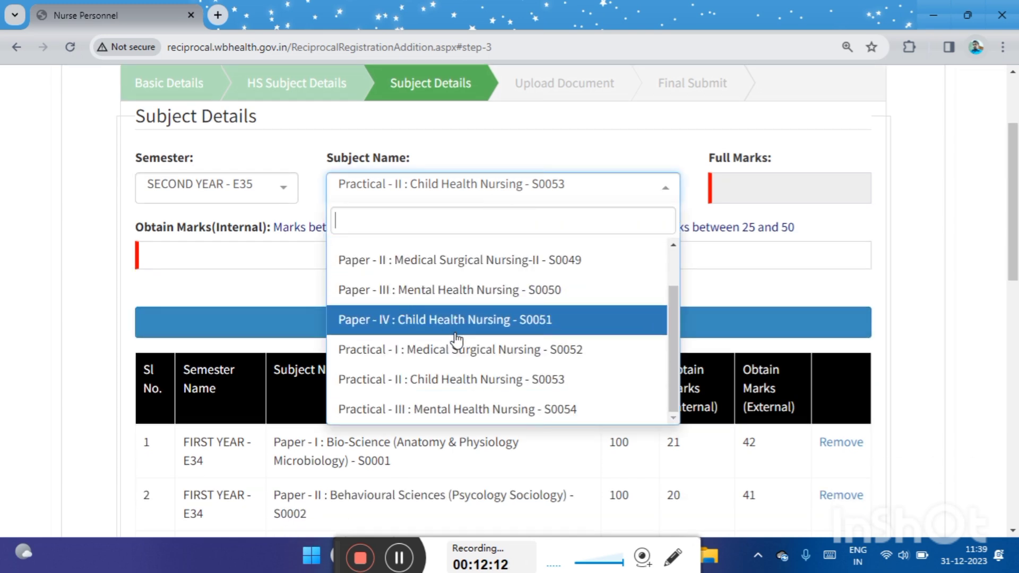
left_click(448, 409)
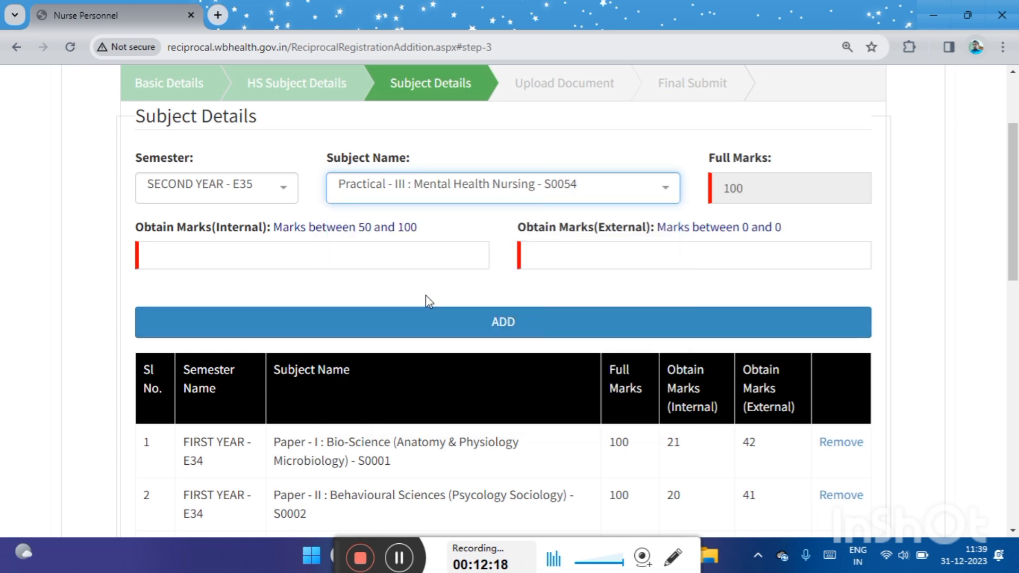
left_click(514, 196)
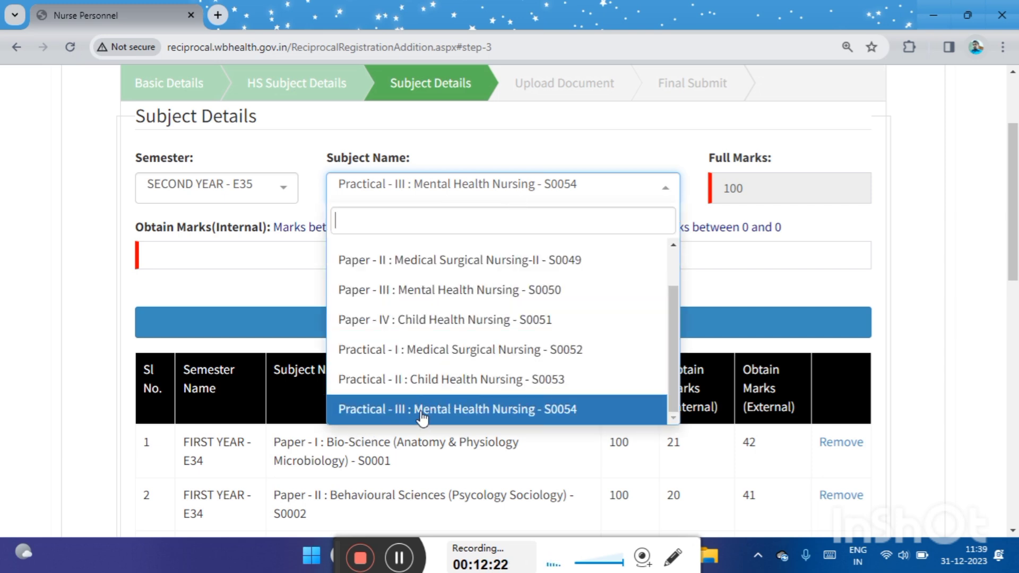
left_click(584, 408)
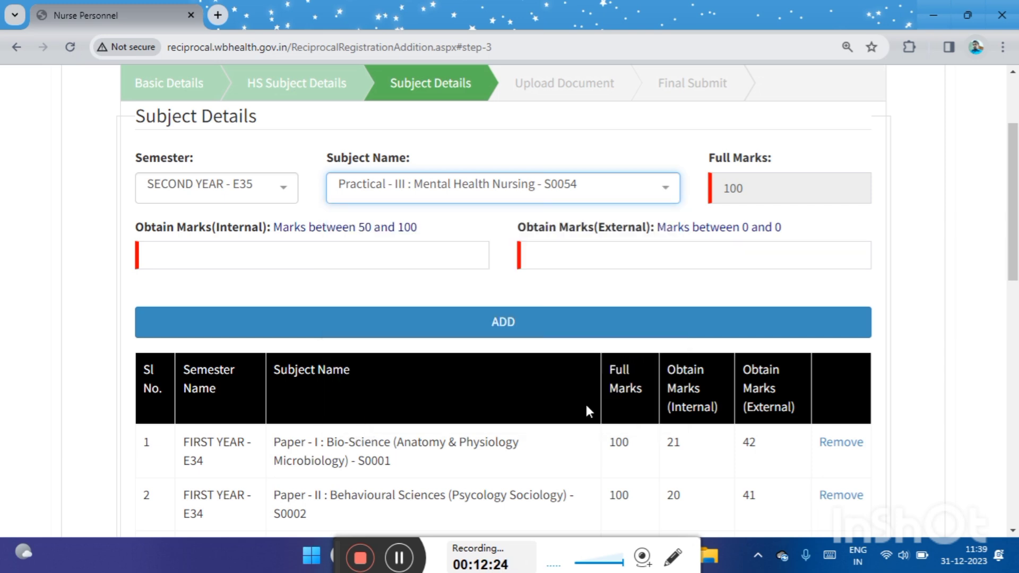
scroll(489, 236, "down", 1)
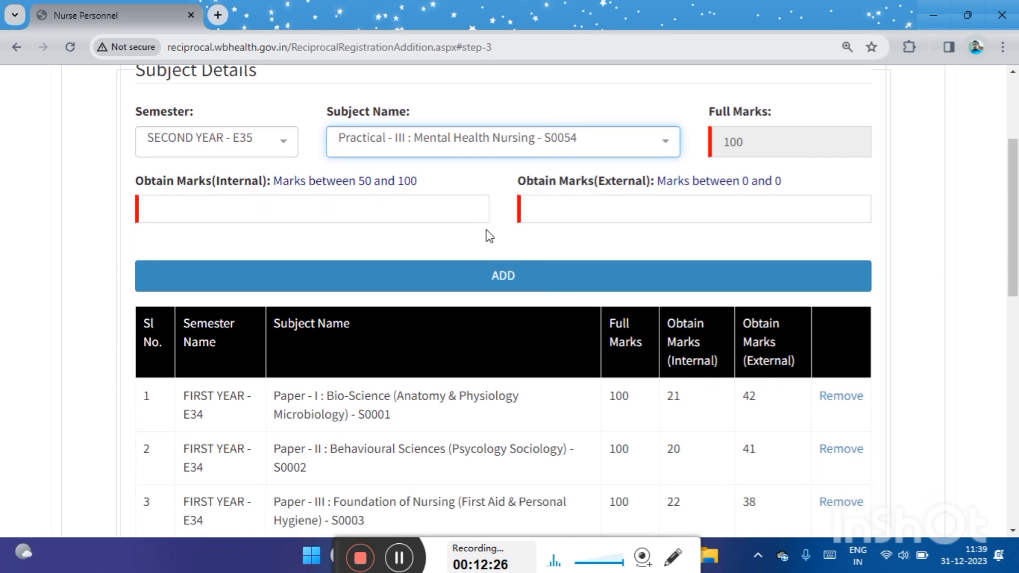
scroll(490, 236, "up", 1)
scroll(489, 236, "up", 1)
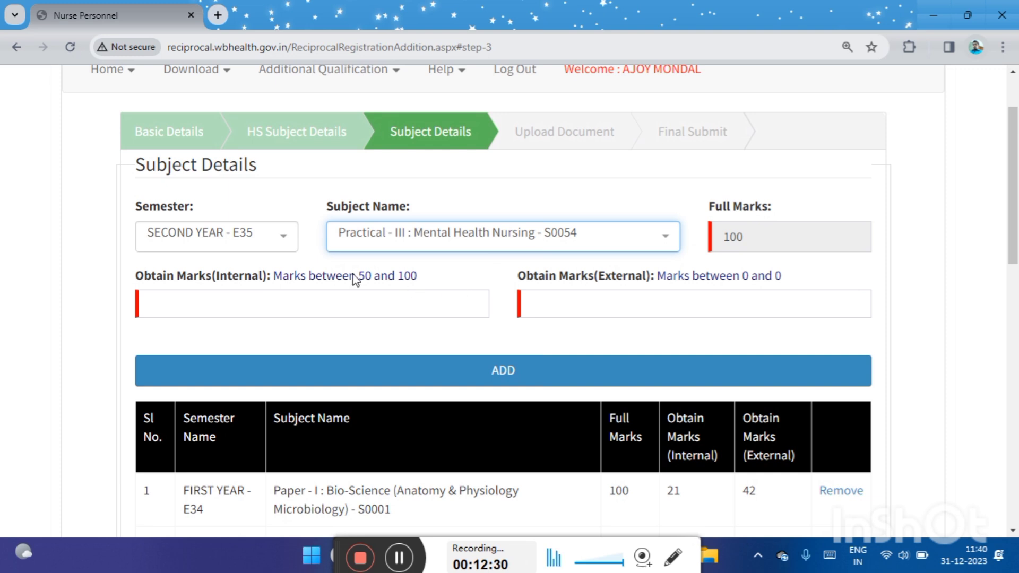
- Try to add the Mental Health Nursing practical with 45 internal and 40 external marks
left_click(374, 303)
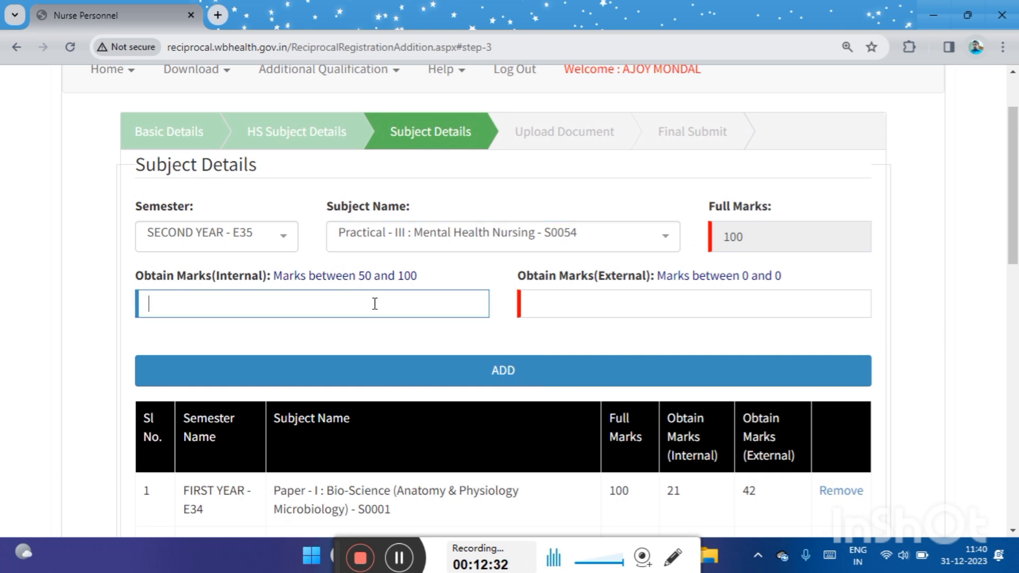
left_click(559, 301)
left_click(380, 310)
left_click(666, 305)
left_click(429, 307)
type("45")
left_click(555, 309)
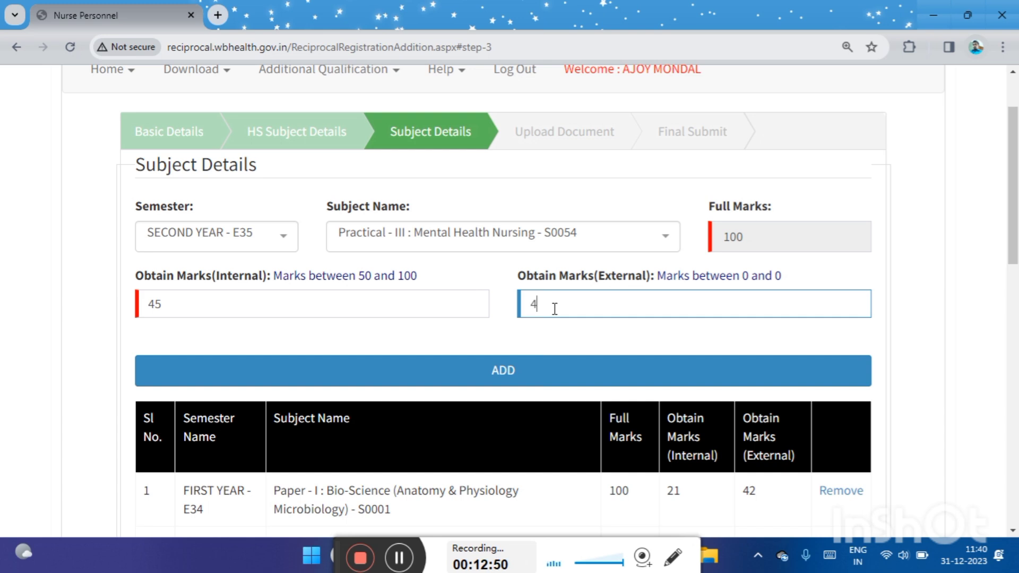
left_click(473, 378)
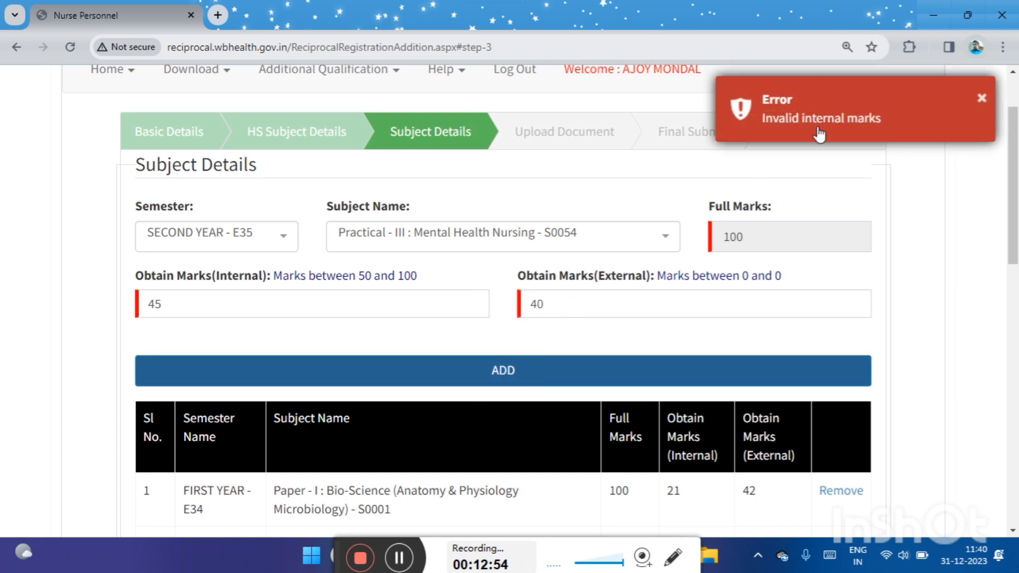
left_click(981, 100)
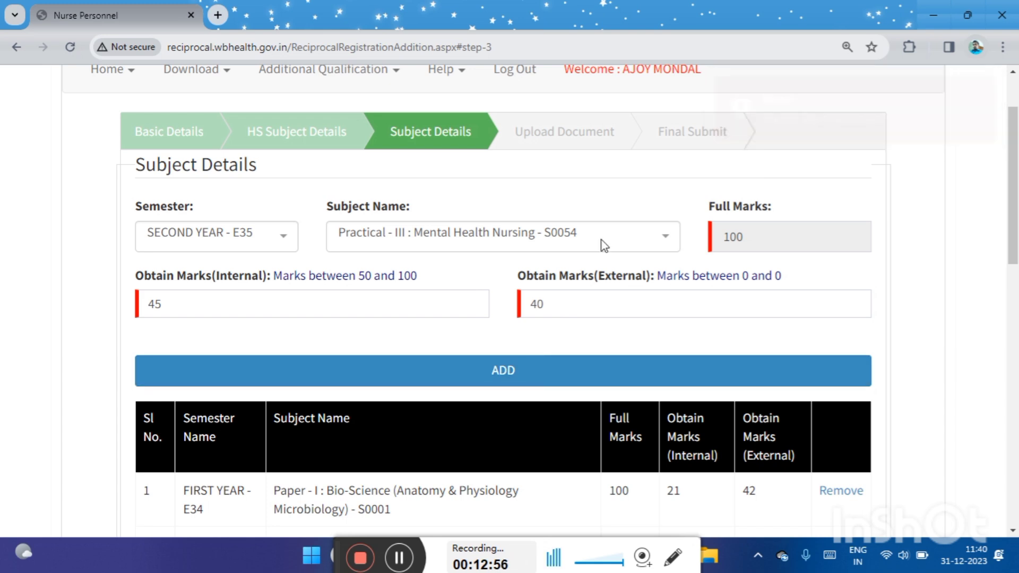
- Set the Mental Health Nursing practical's marks to 85 internal and 0 external and add it to the subject table
left_click(546, 305)
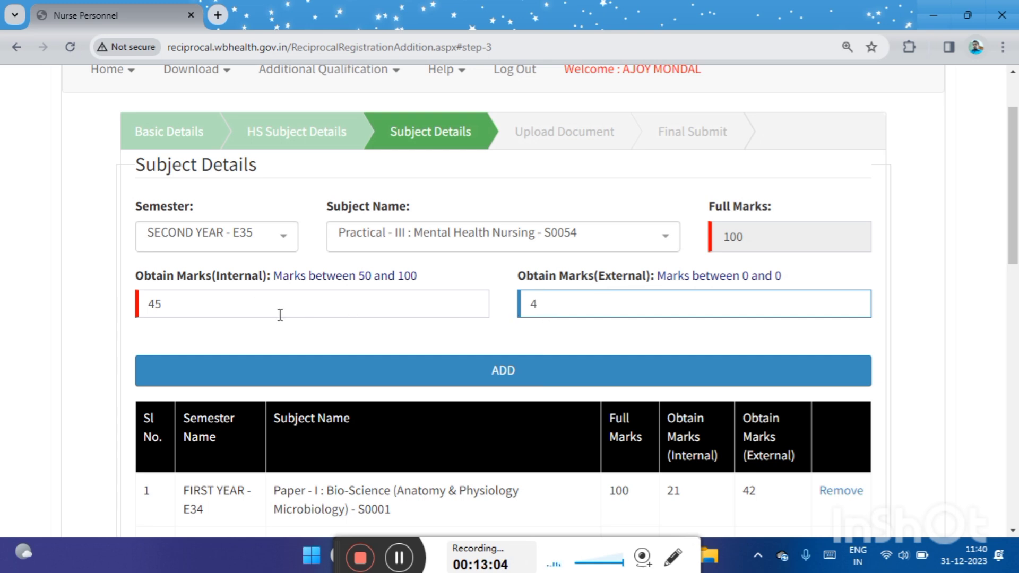
left_click(152, 307)
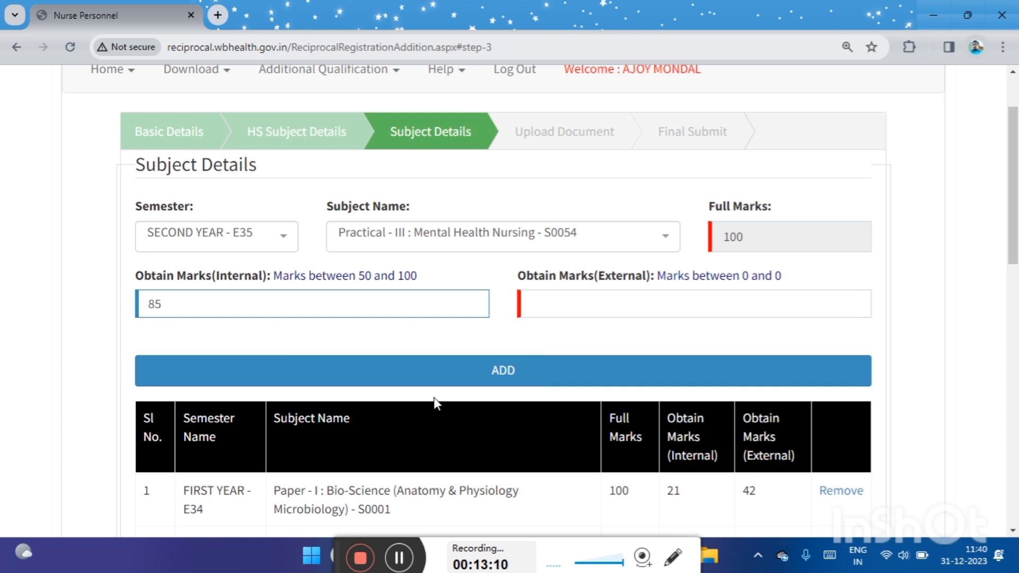
left_click(426, 378)
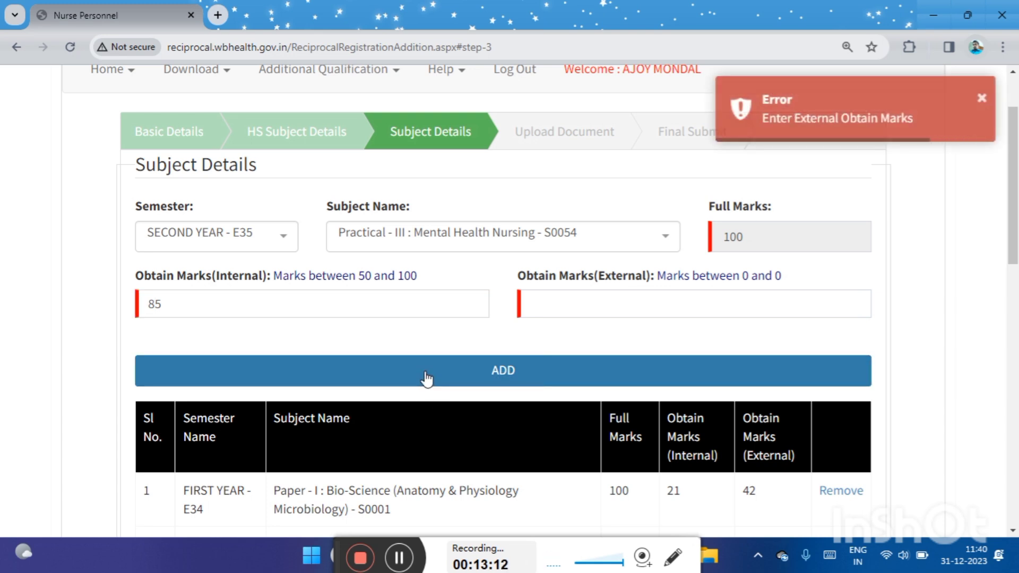
left_click(983, 102)
left_click(575, 303)
type("0")
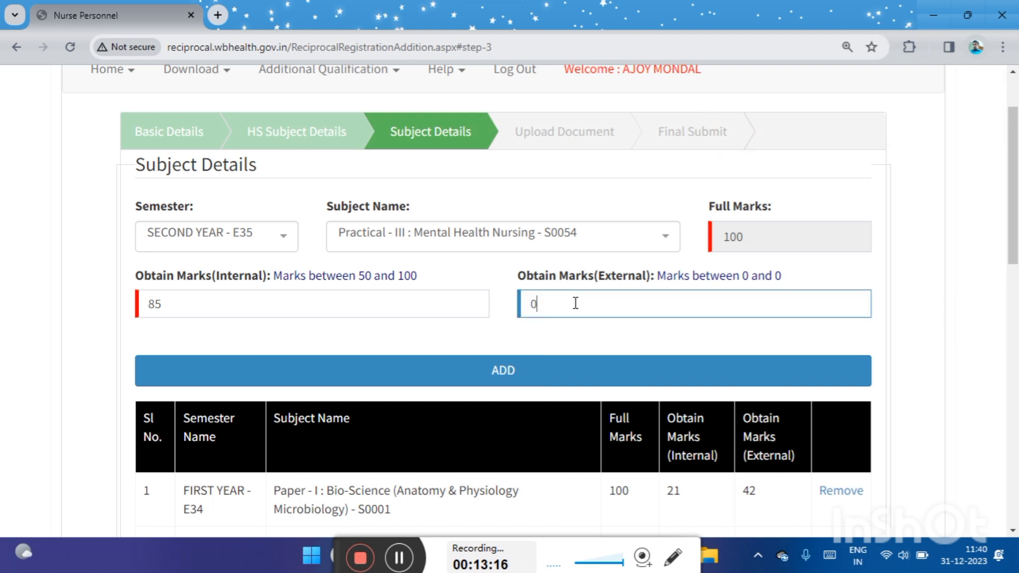
left_click(467, 374)
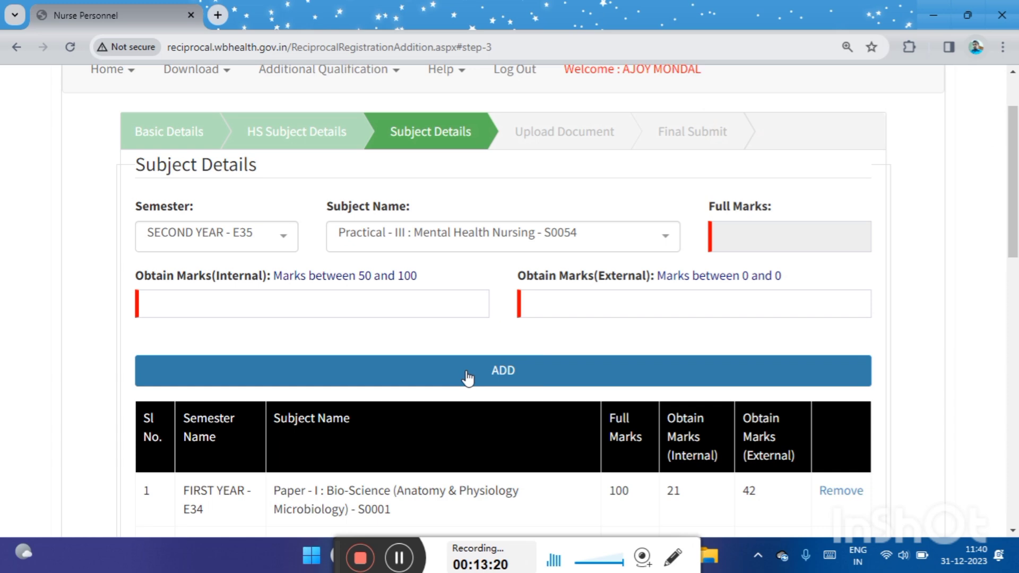
- Set the semester to THIRD YEAR - E36 for the next subject entries
scroll(467, 374, "down", 10)
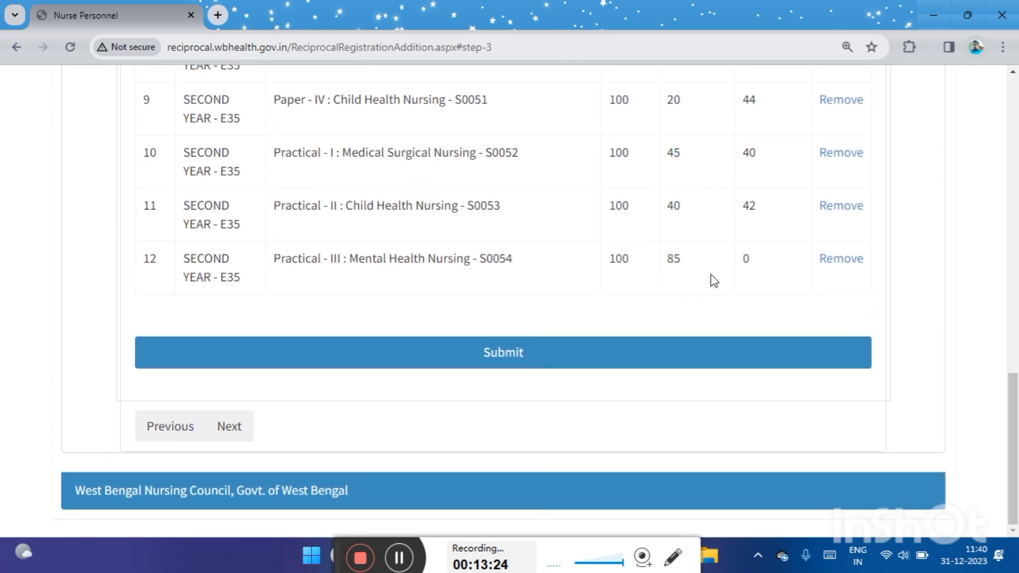
scroll(442, 295, "up", 10)
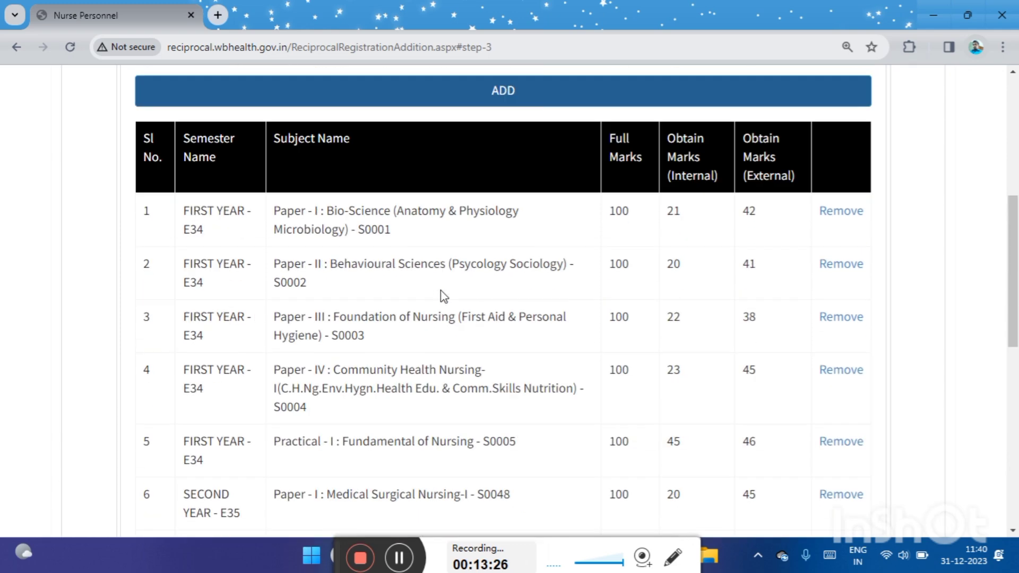
left_click(236, 339)
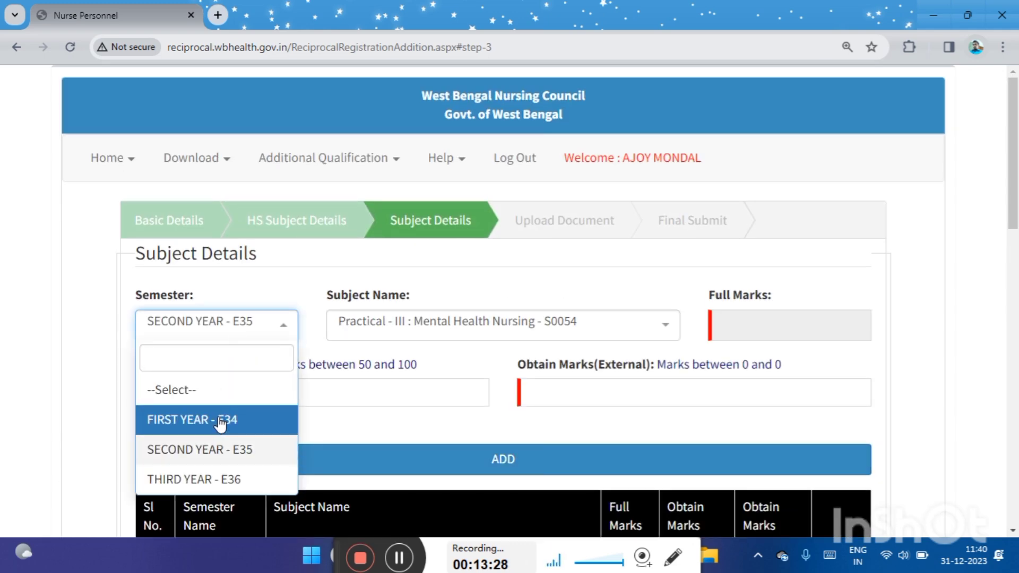
left_click(196, 480)
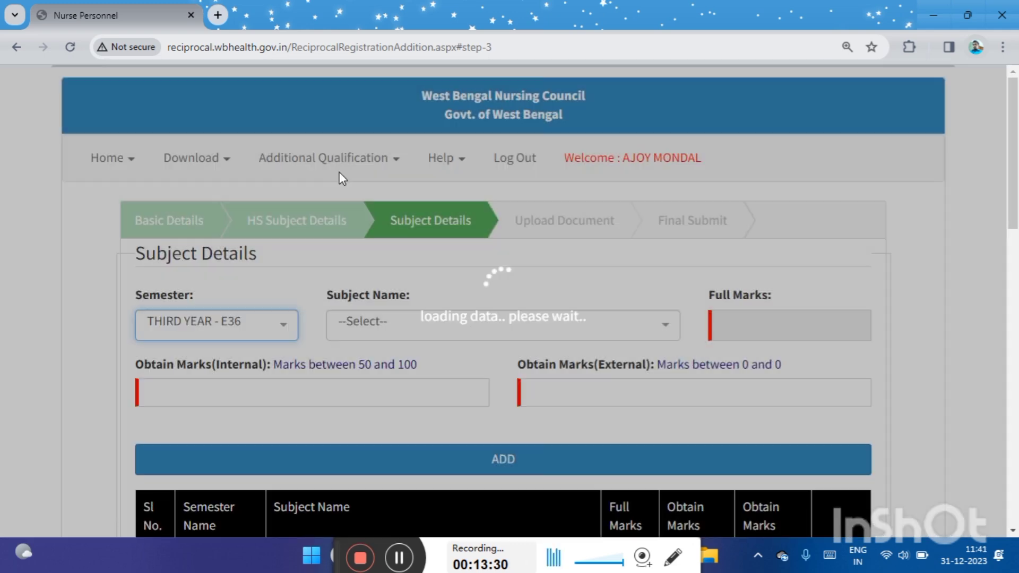
- Add the third-year Paper - I : Midwifery & Gynaecological Nursing - S0055 with 21 internal and 45 external marks
scroll(378, 201, "down", 2)
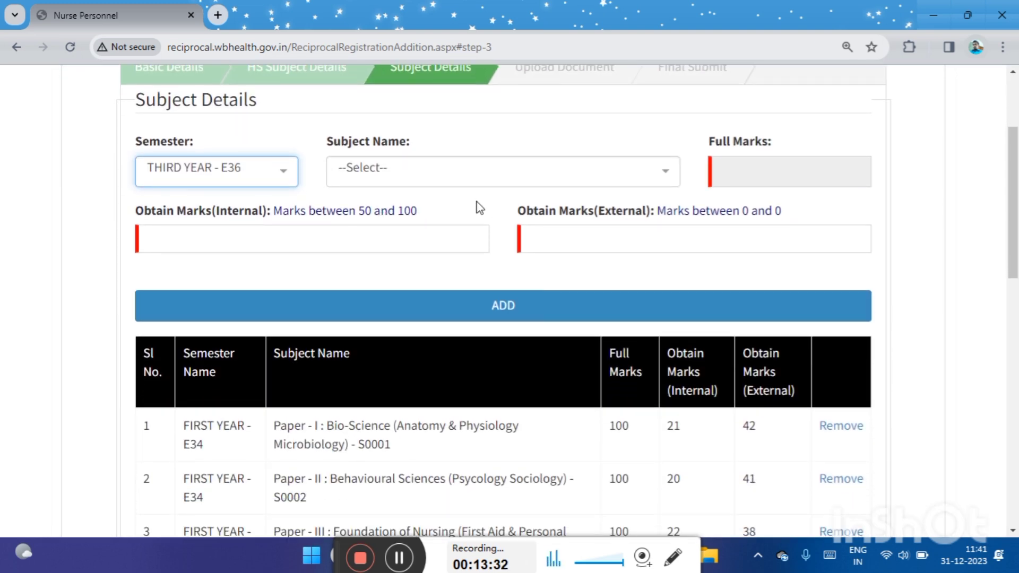
left_click(468, 177)
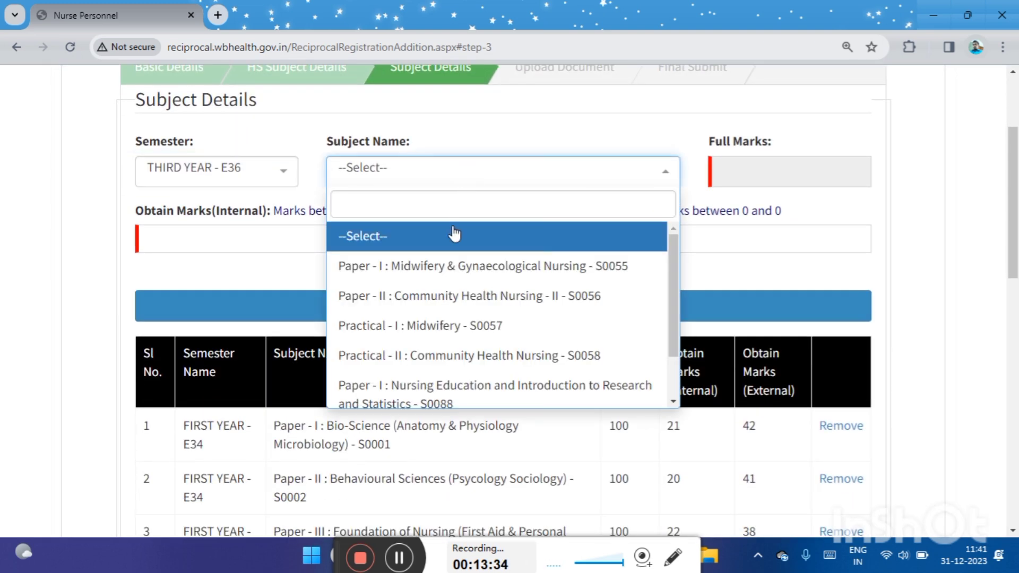
left_click(551, 276)
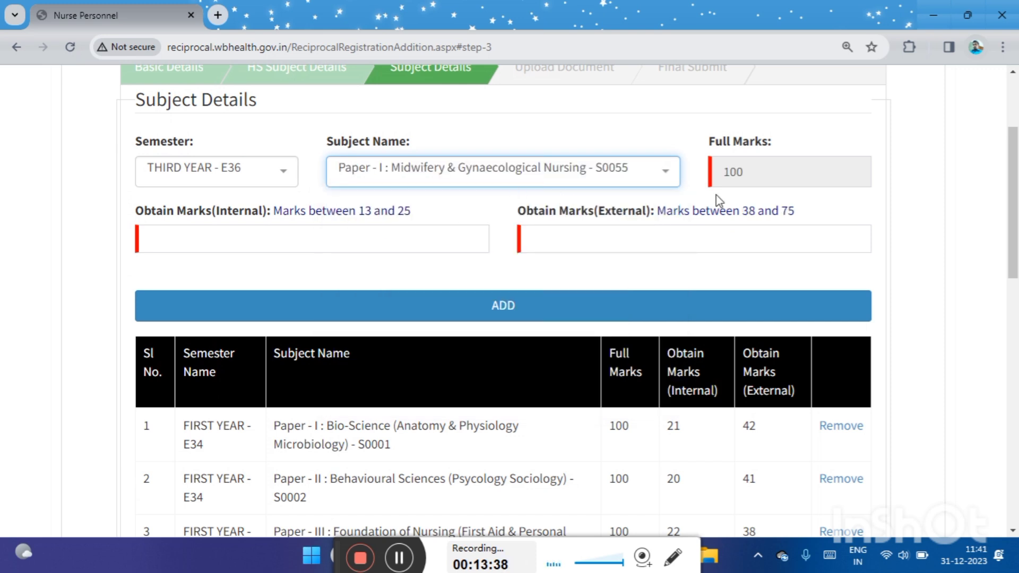
left_click(253, 242)
type("21")
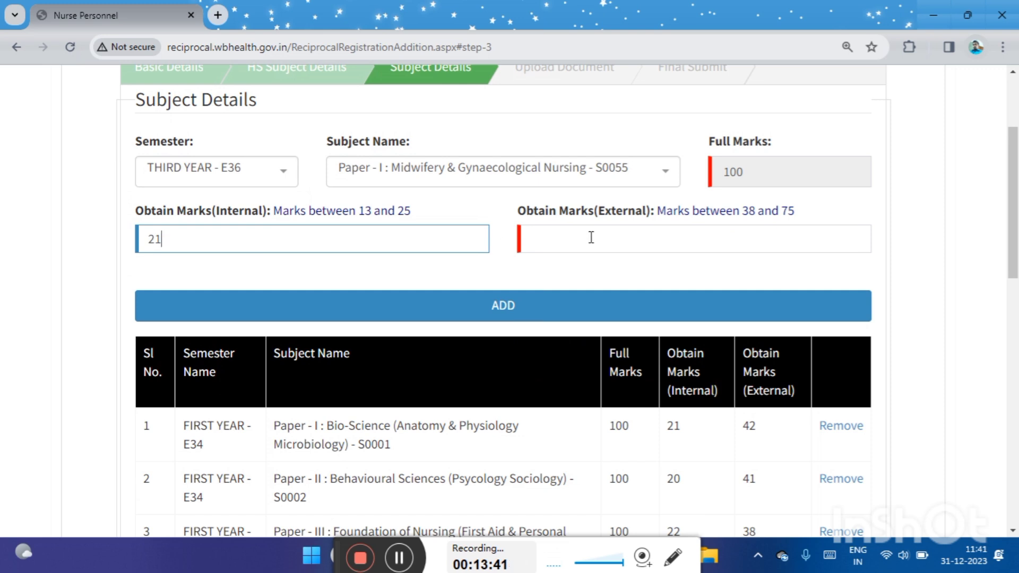
left_click(589, 241)
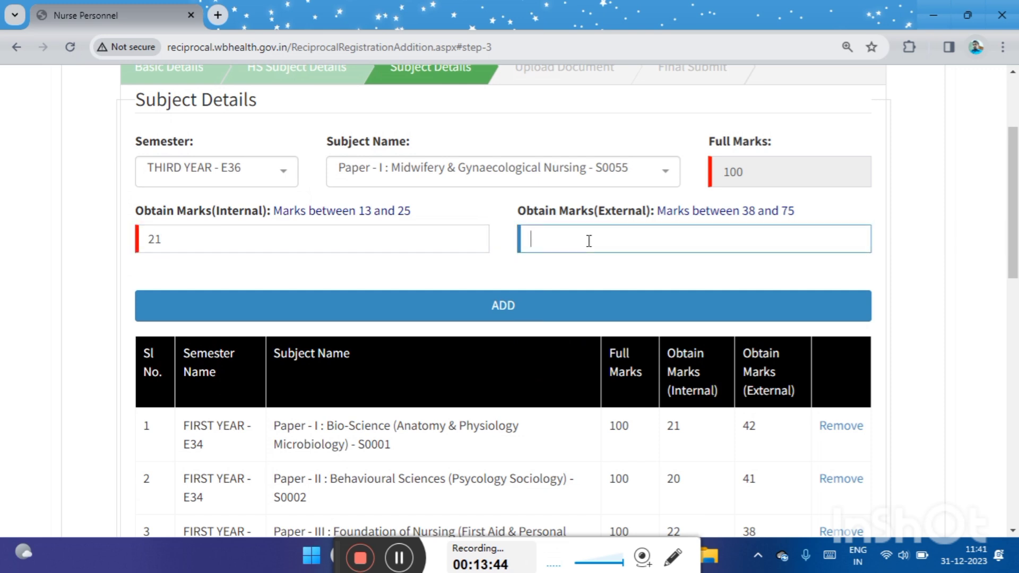
left_click(524, 295)
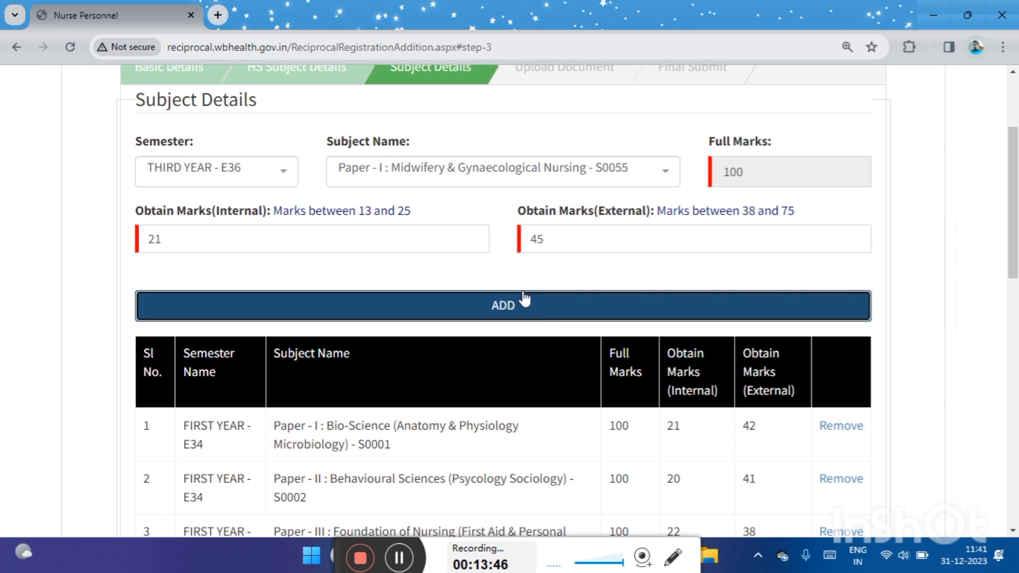
- Add the third-year Paper - II : Community Health Nursing - II - S0056 with 22 internal and 42 external marks
left_click(481, 172)
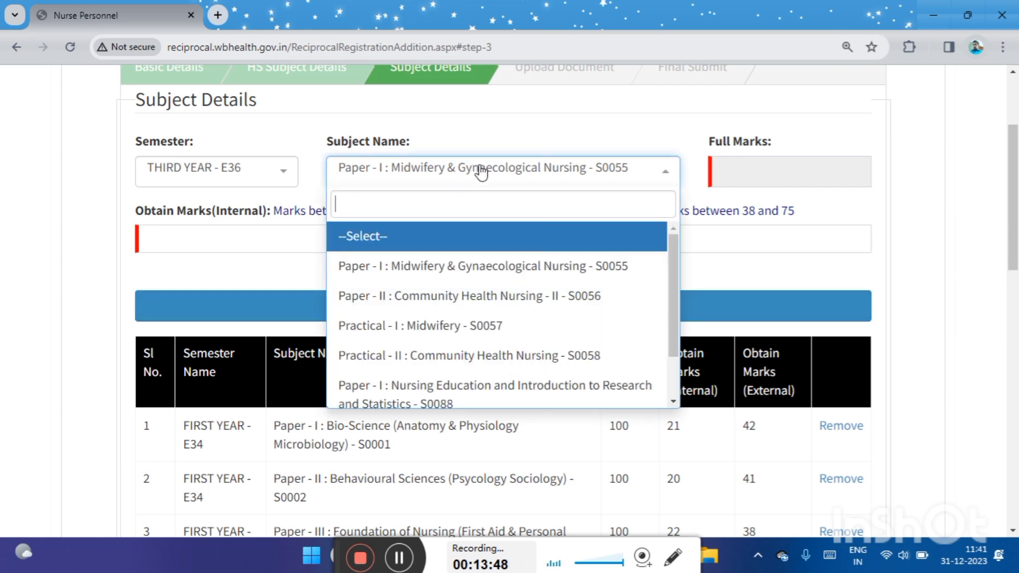
left_click(384, 301)
left_click(308, 235)
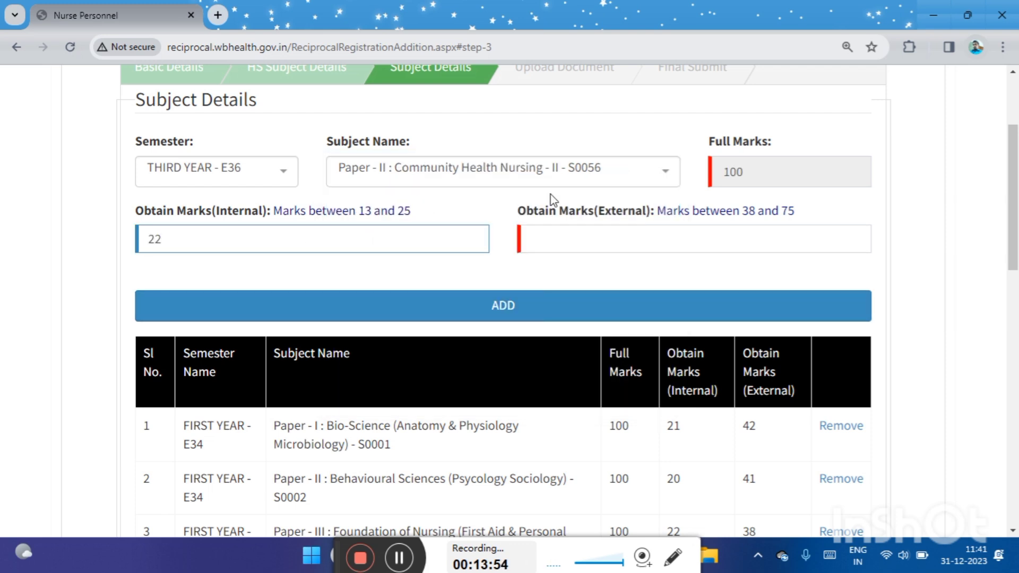
left_click(568, 233)
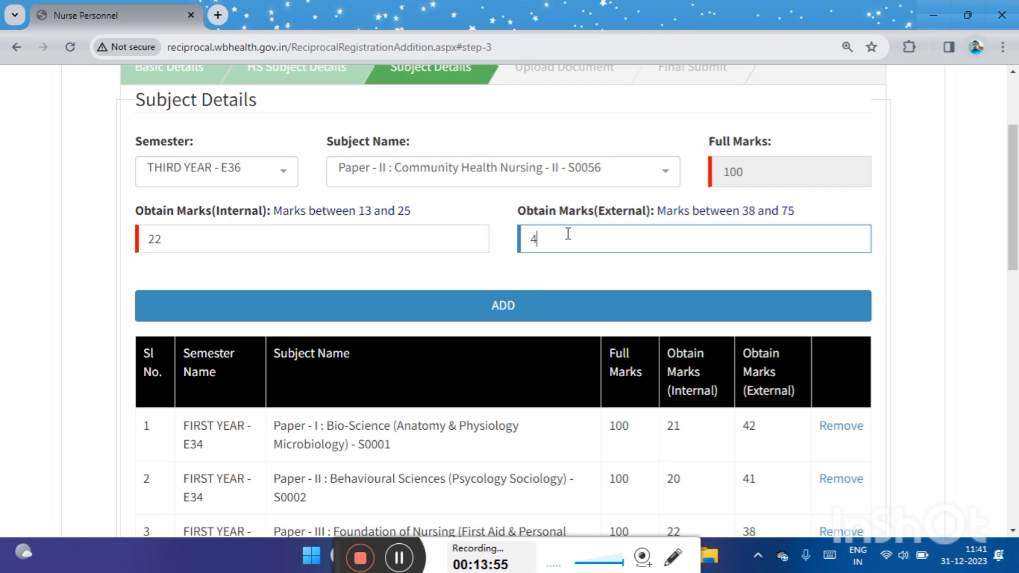
left_click(543, 306)
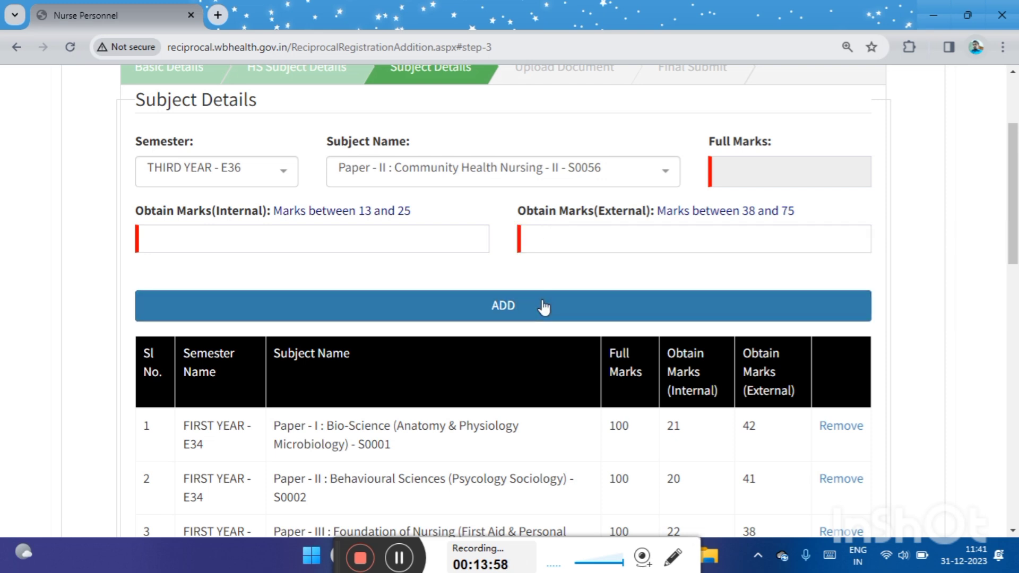
- Add the third-year Practical - I : Midwifery - S0057 with 40 internal and 43 external marks
left_click(486, 172)
left_click(433, 328)
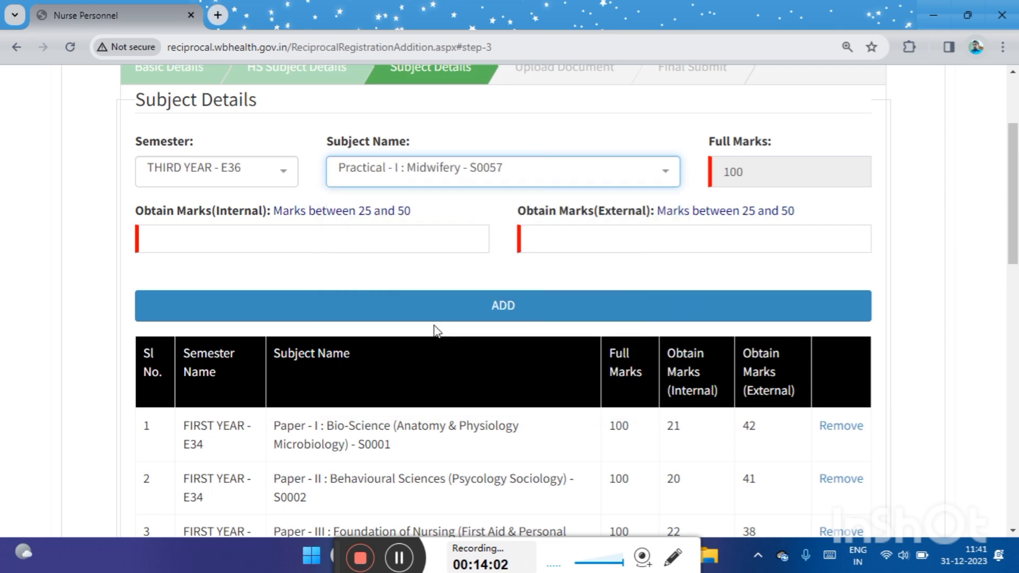
left_click(376, 239)
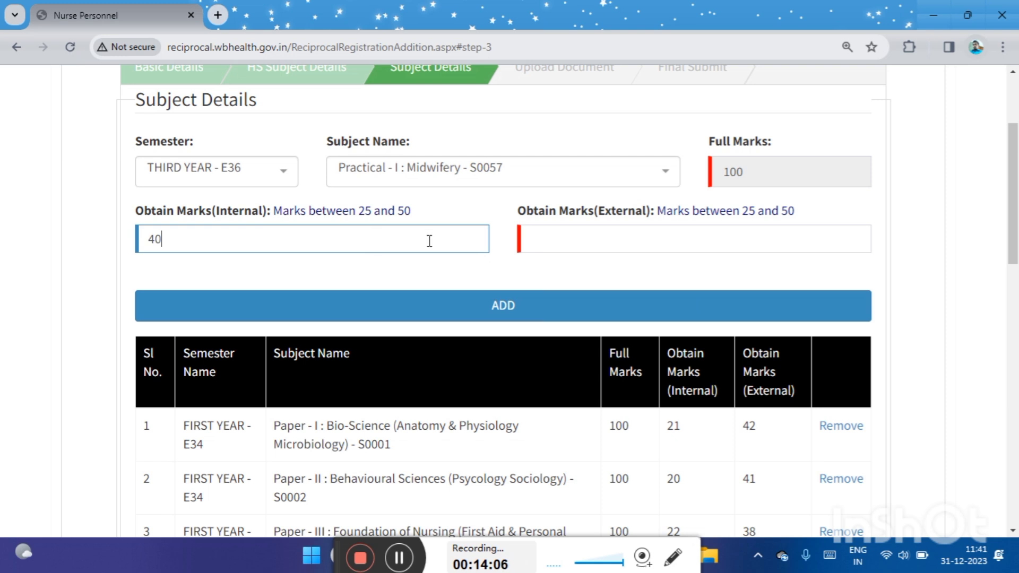
left_click(567, 232)
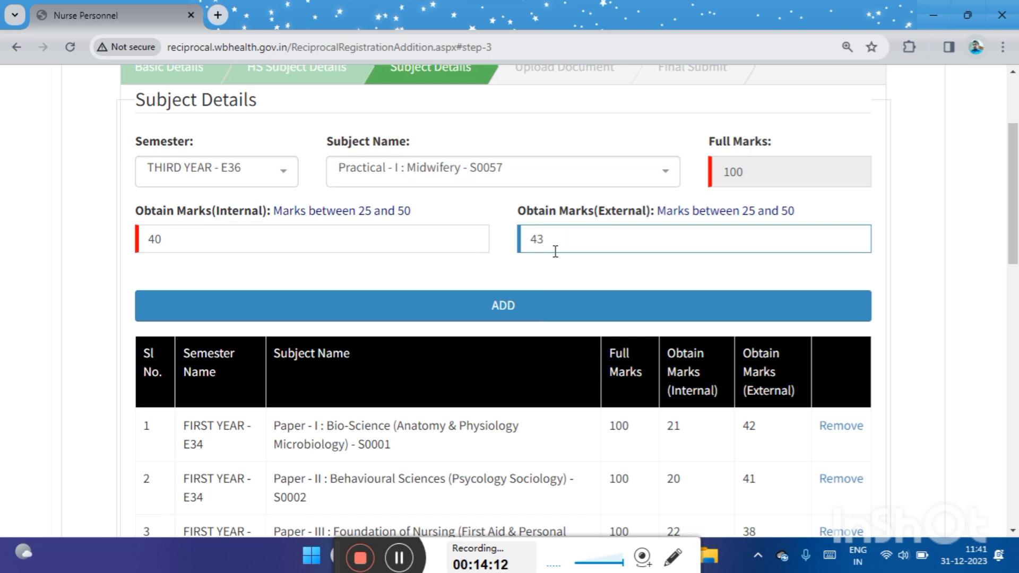
left_click(540, 310)
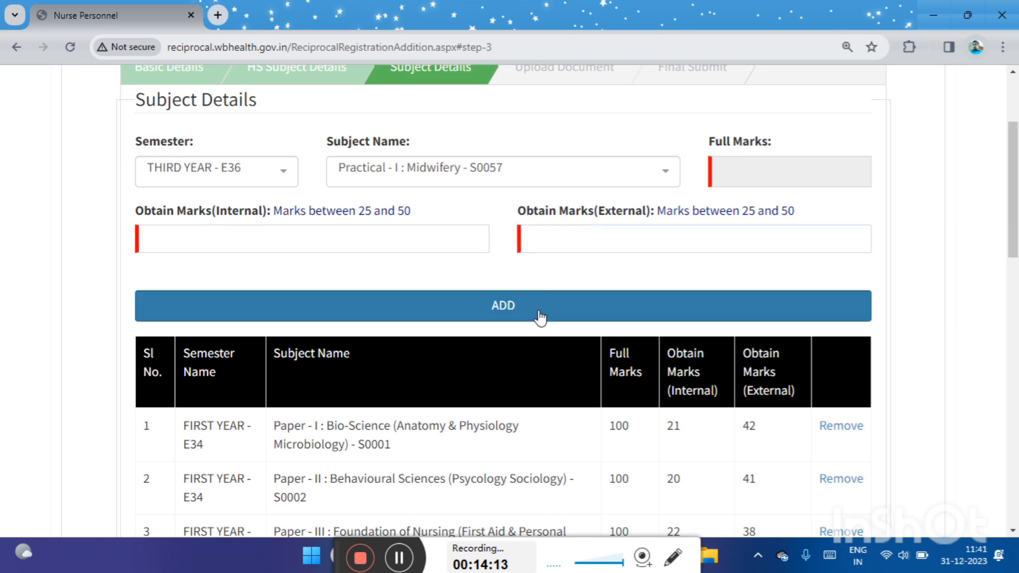
- Add the third-year Practical - II : Community Health Nursing - S0058 with 45 internal and 46 external marks
left_click(396, 178)
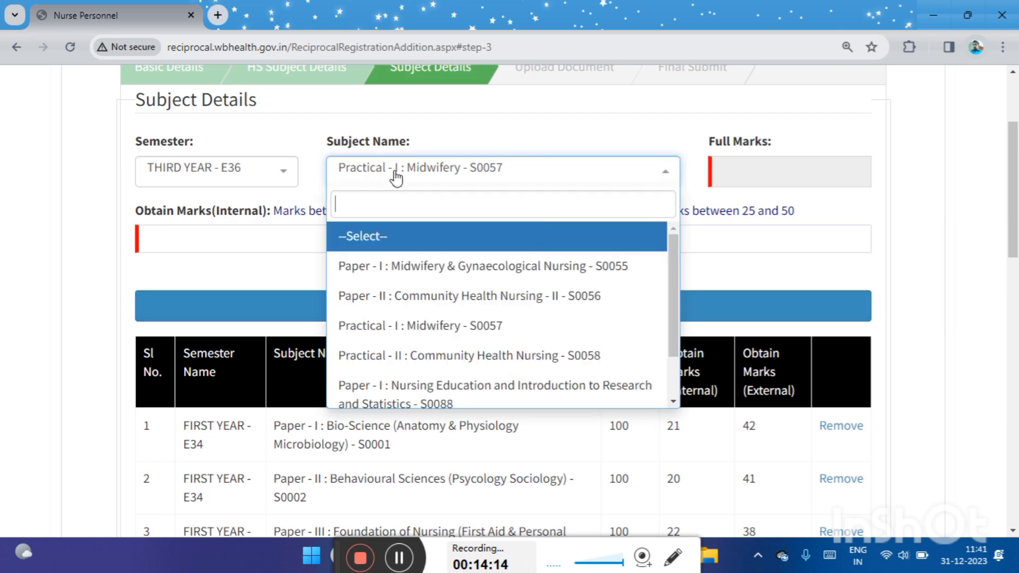
left_click(416, 364)
left_click(352, 244)
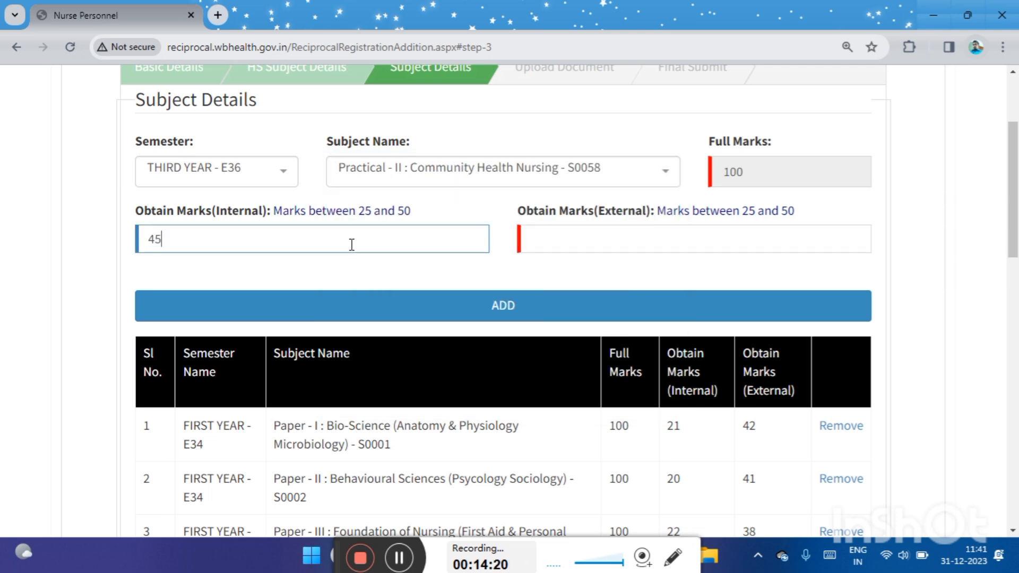
left_click(564, 244)
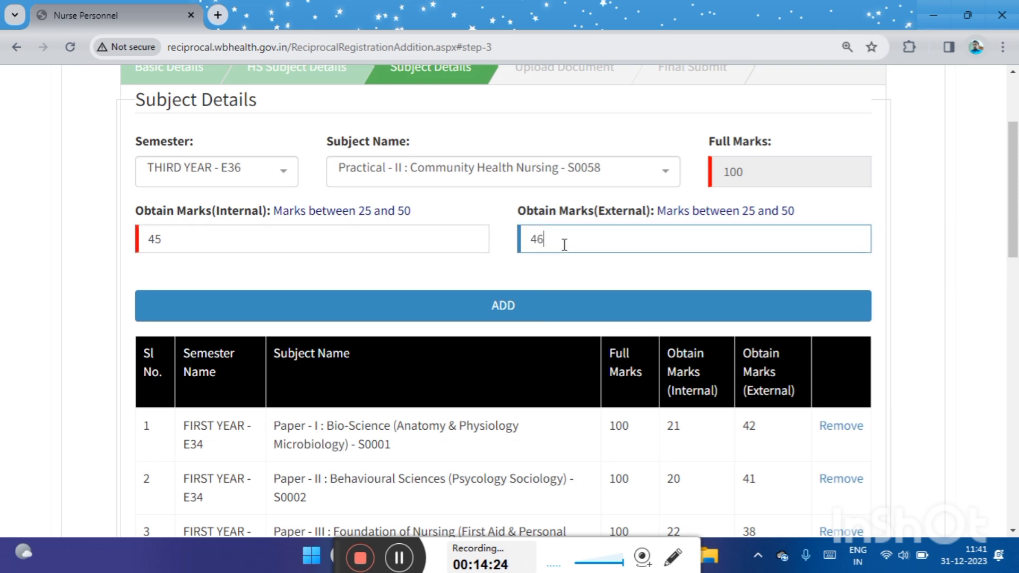
left_click(523, 319)
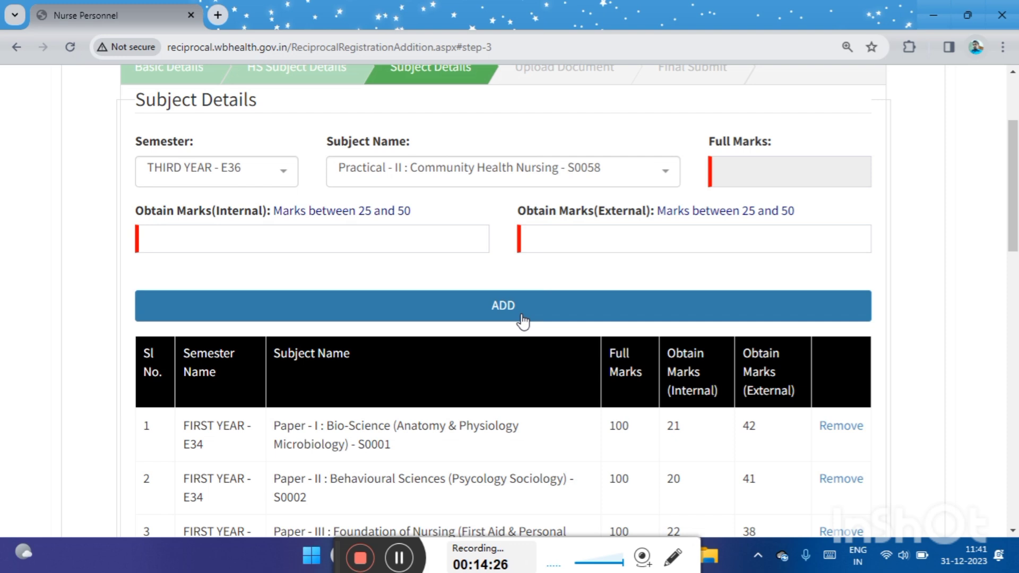
- Compare the available third-year subjects with the entries already in the subject table and review the semester choices
left_click(513, 178)
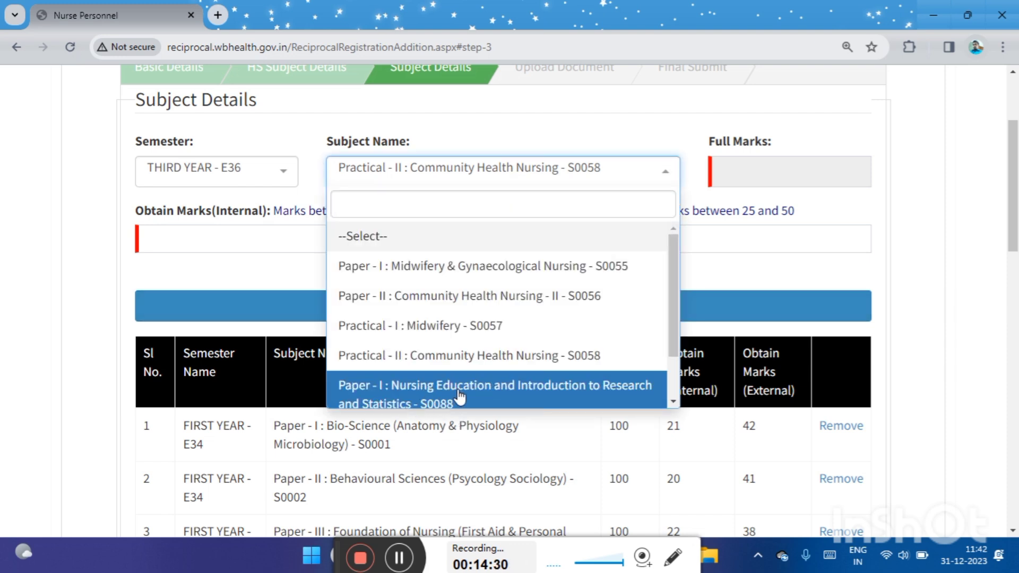
scroll(459, 396, "down", 1)
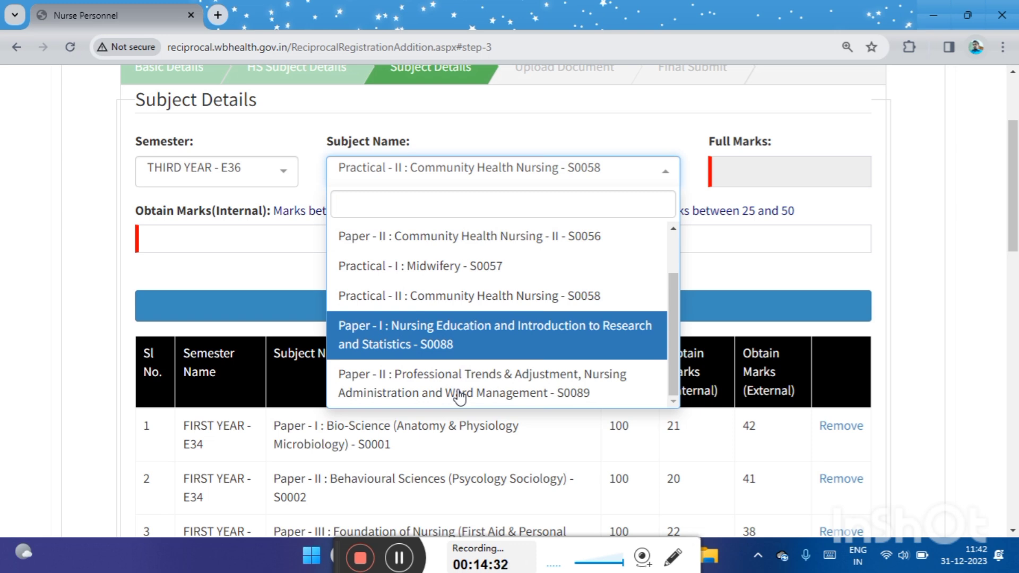
scroll(479, 301, "up", 1)
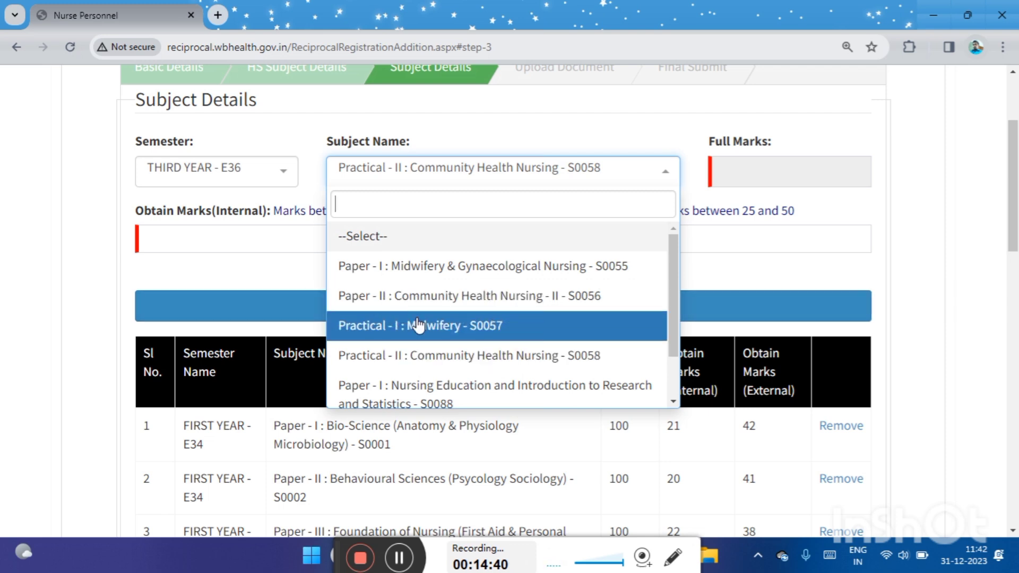
left_click(410, 354)
scroll(566, 303, "down", 12)
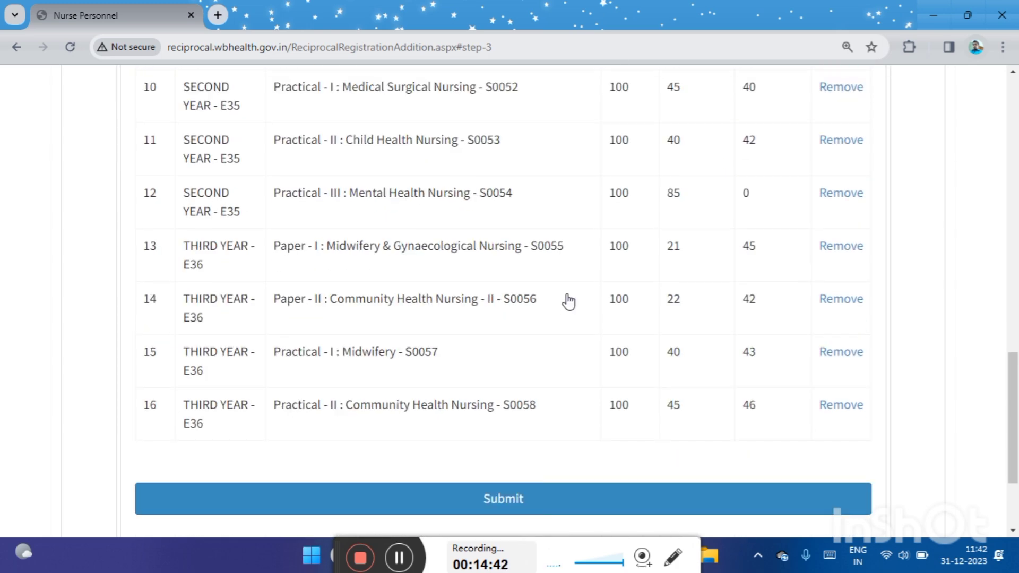
scroll(365, 281, "up", 15)
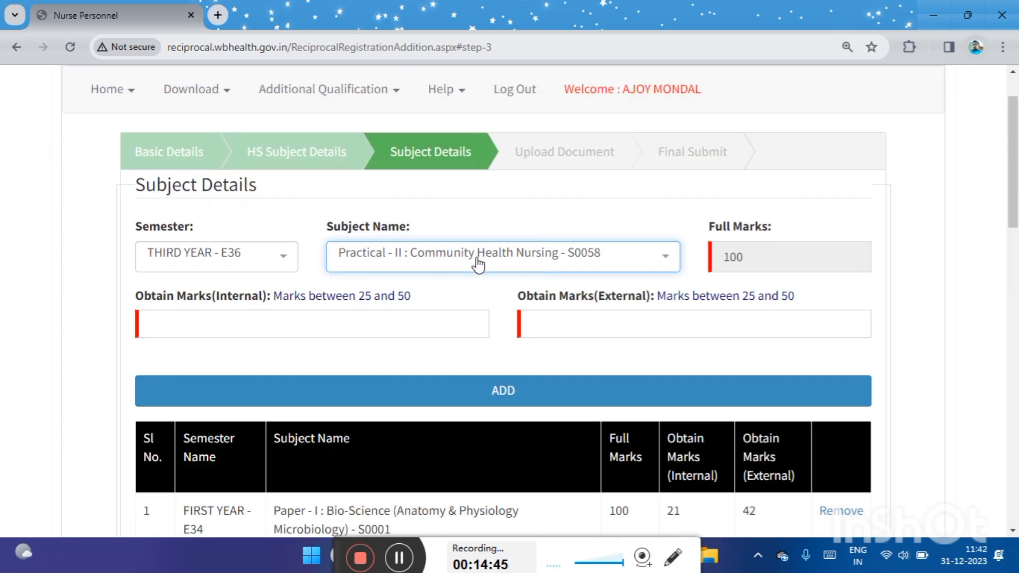
left_click(477, 259)
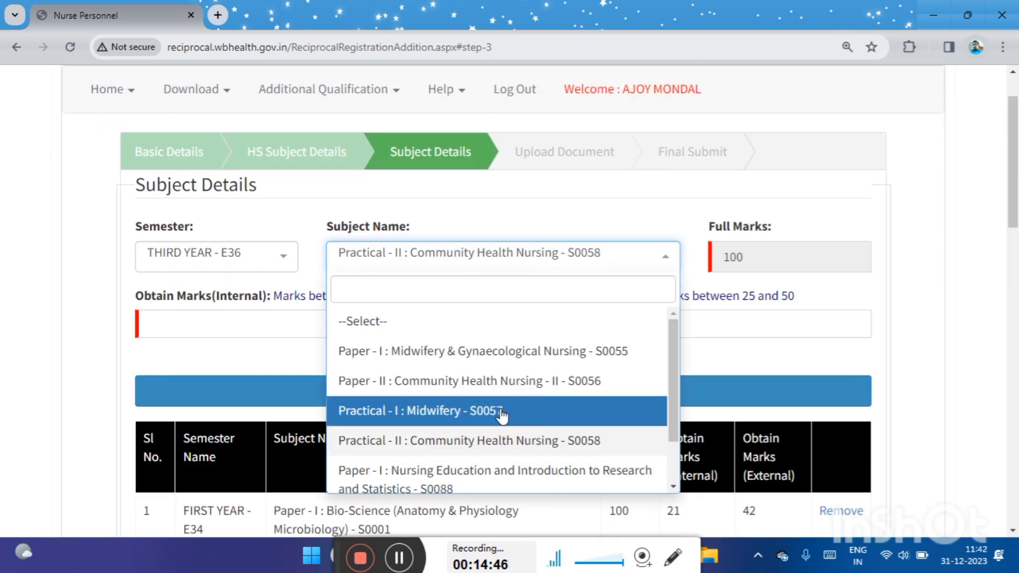
scroll(493, 440, "down", 1)
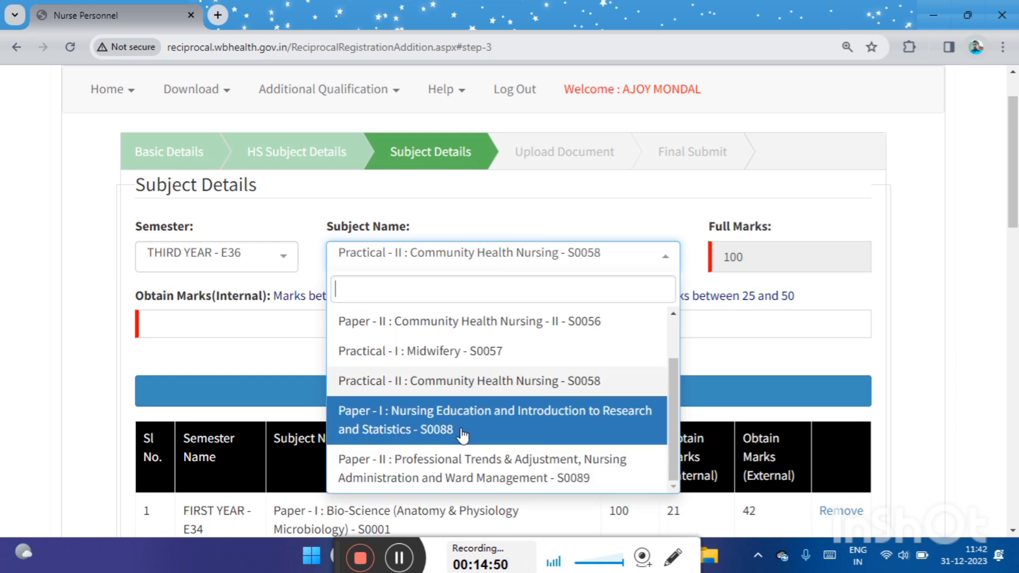
left_click(283, 266)
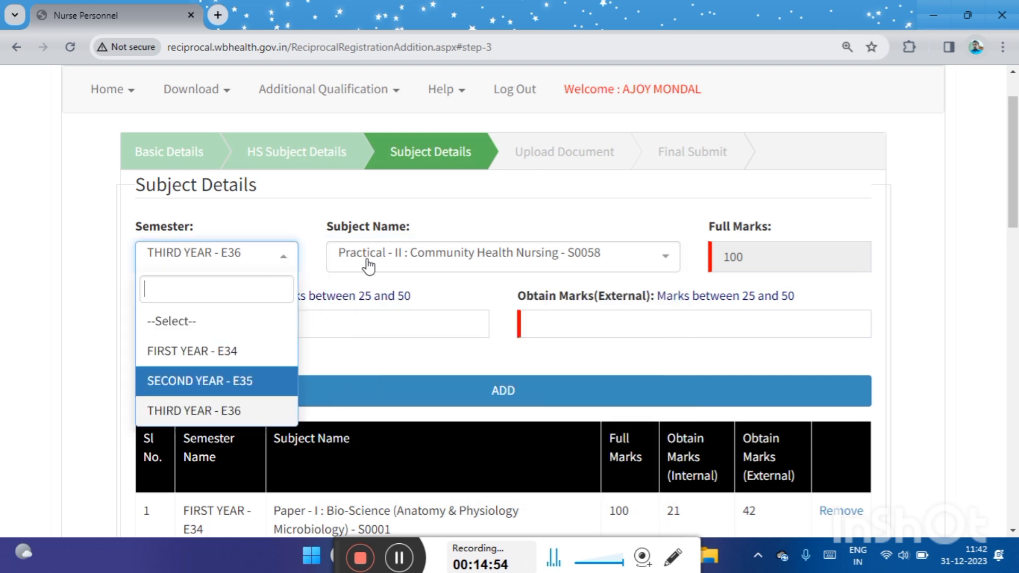
- Add Paper - I : Nursing Education and Introduction to Research and Statistics - S0088 with 87 internal and 0 external marks
left_click(367, 267)
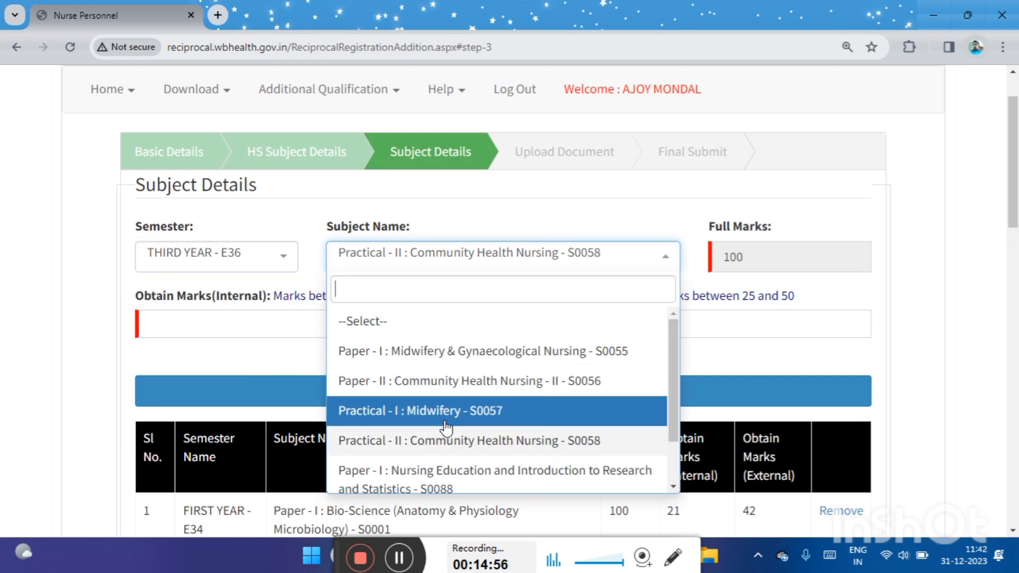
scroll(457, 439, "down", 1)
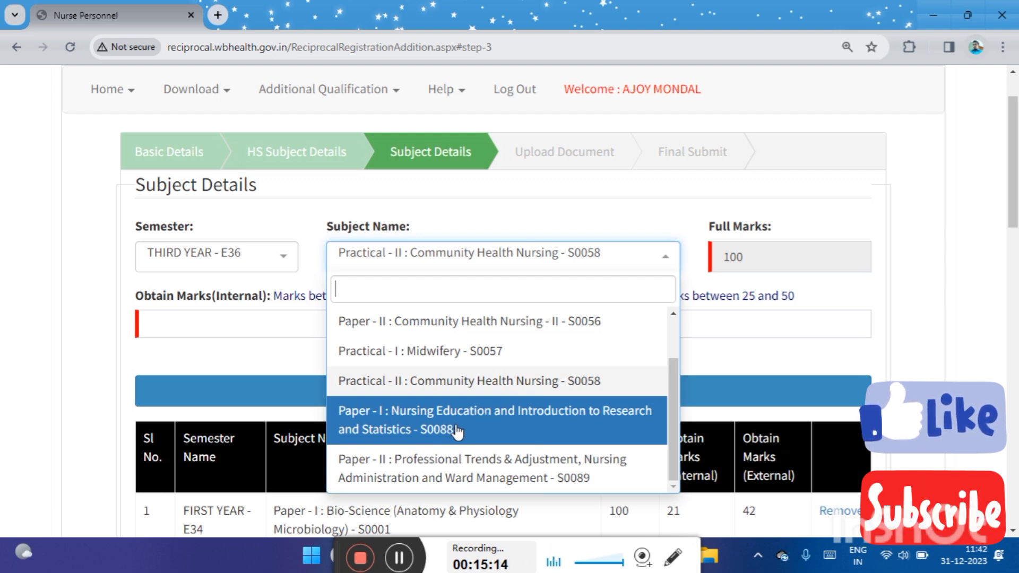
left_click(494, 425)
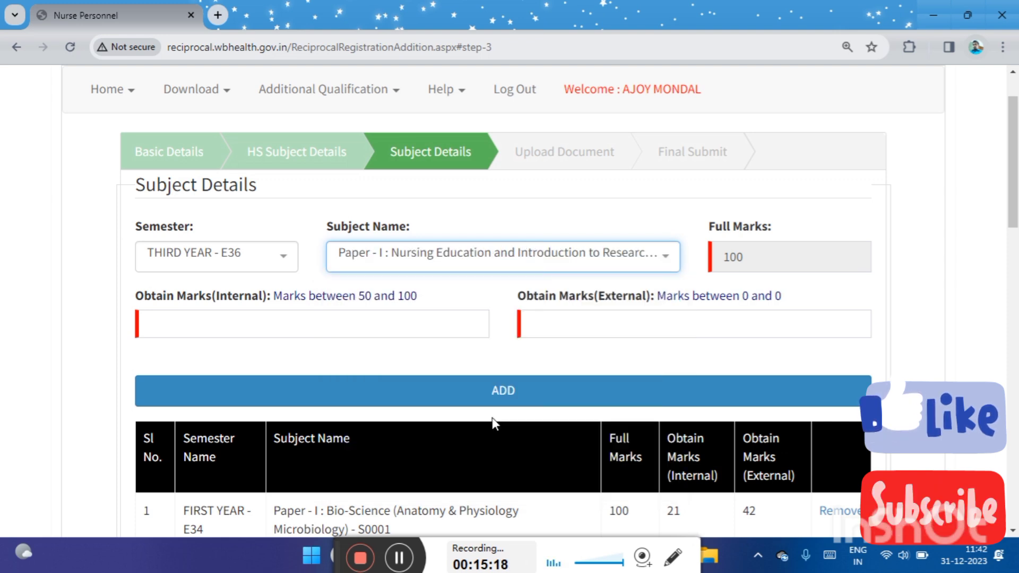
left_click(209, 326)
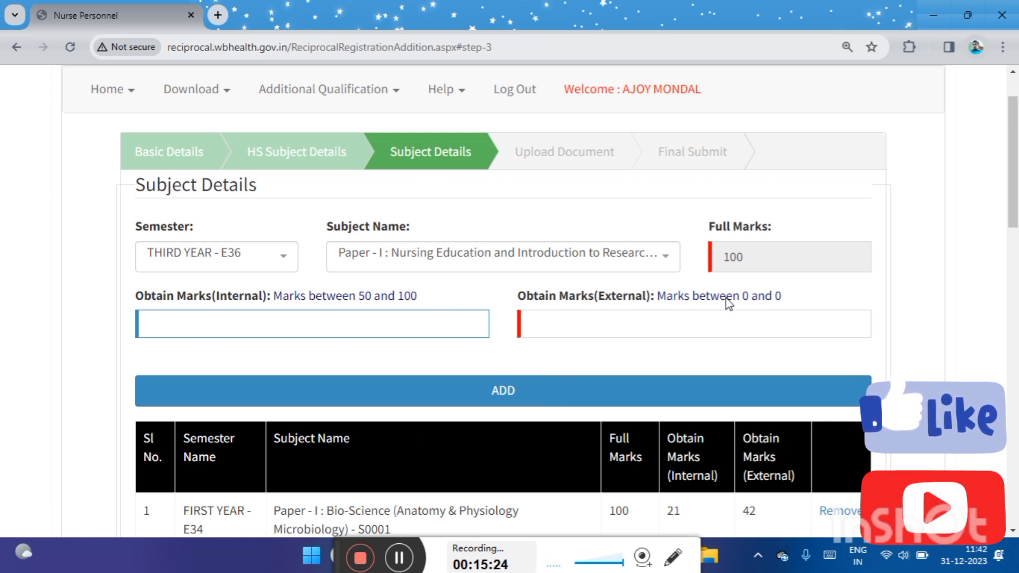
left_click(695, 325)
left_click(446, 330)
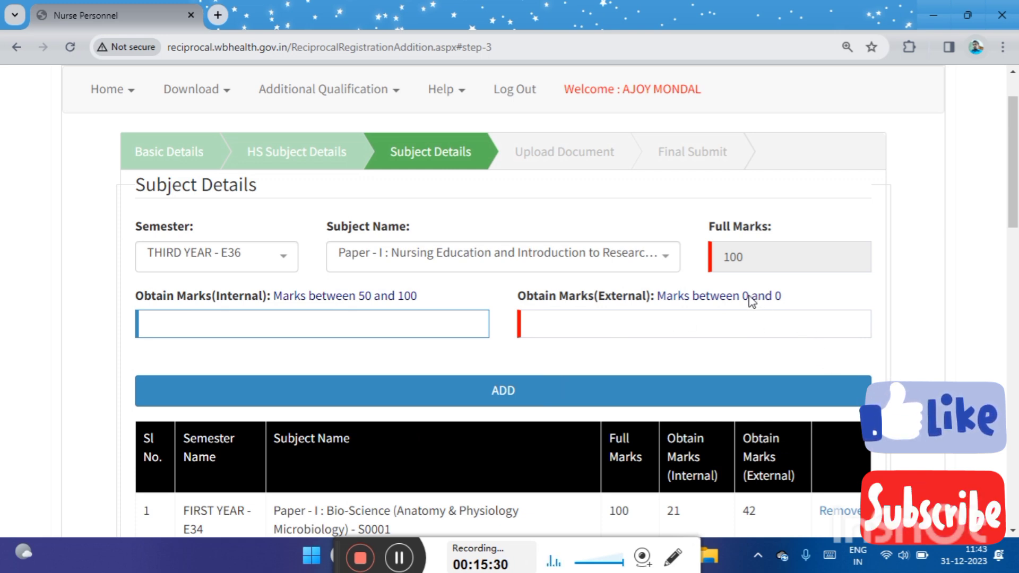
left_click(687, 324)
type("0")
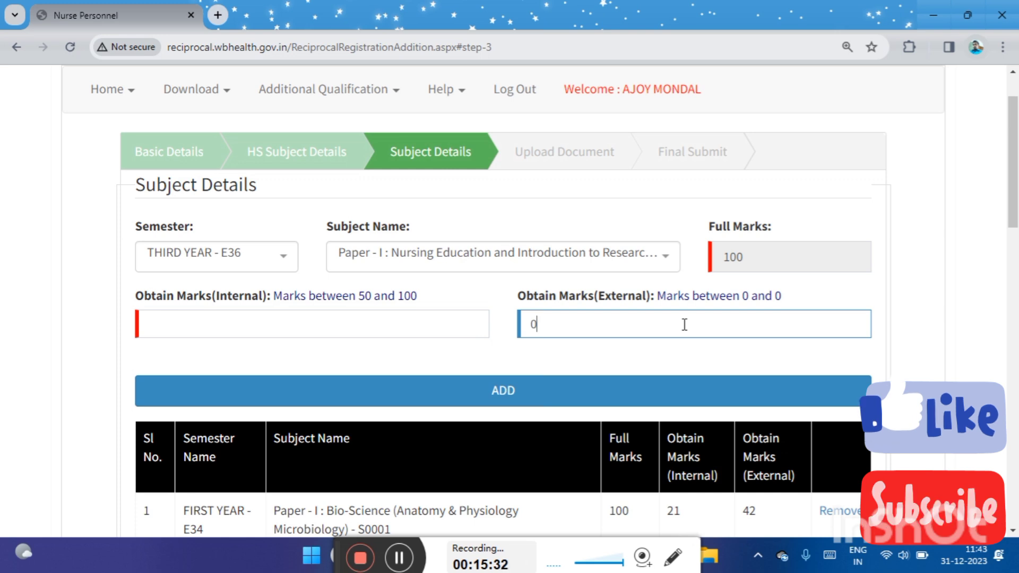
left_click(209, 323)
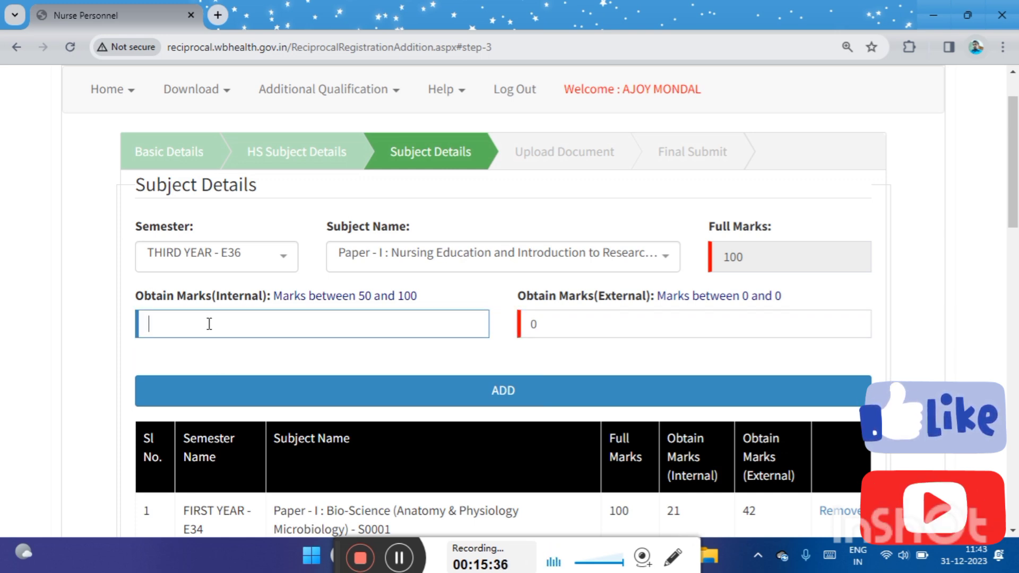
type("87")
left_click(463, 393)
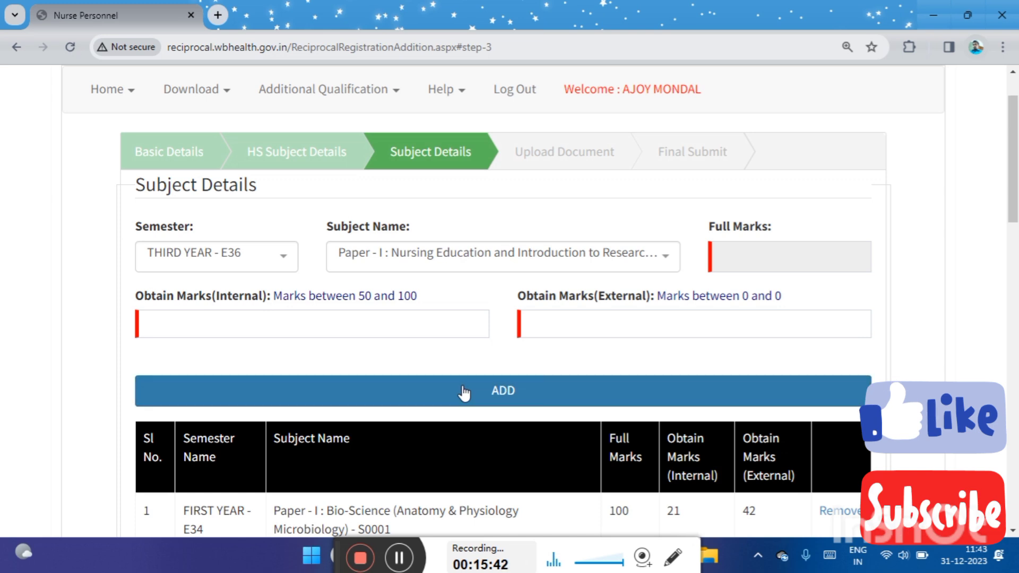
- Add the third-year Paper - II : Professional Trends & Adjustment, Nursing Administration and Ward Management - S0089 with 88 internal and 0 external marks
left_click(488, 263)
scroll(470, 400, "down", 2)
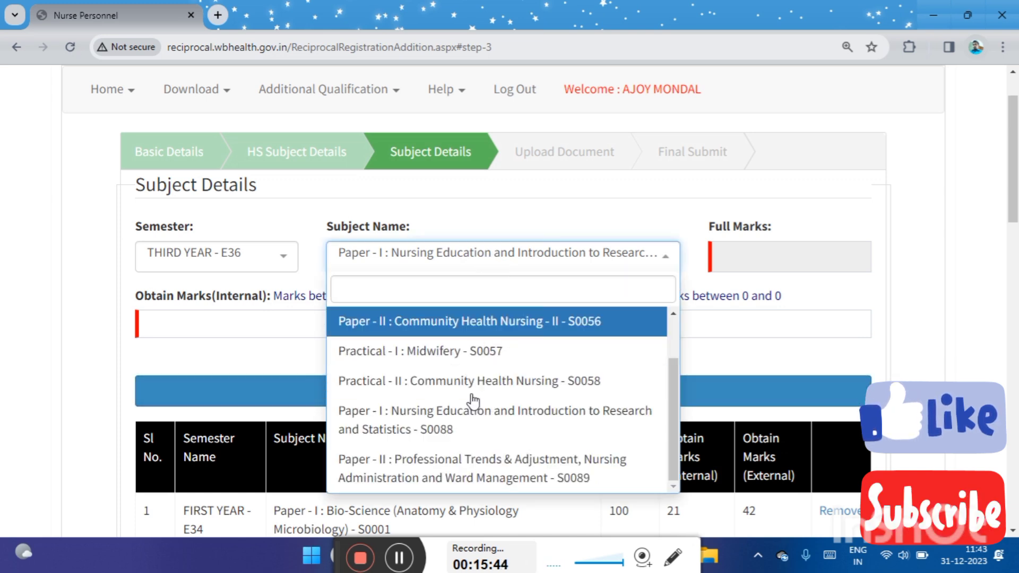
left_click(472, 469)
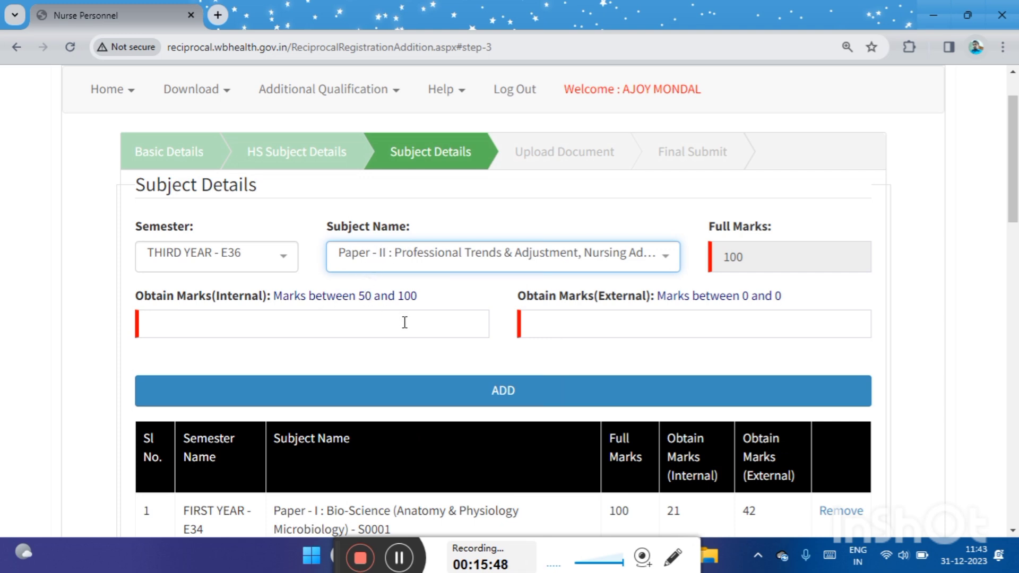
left_click(362, 326)
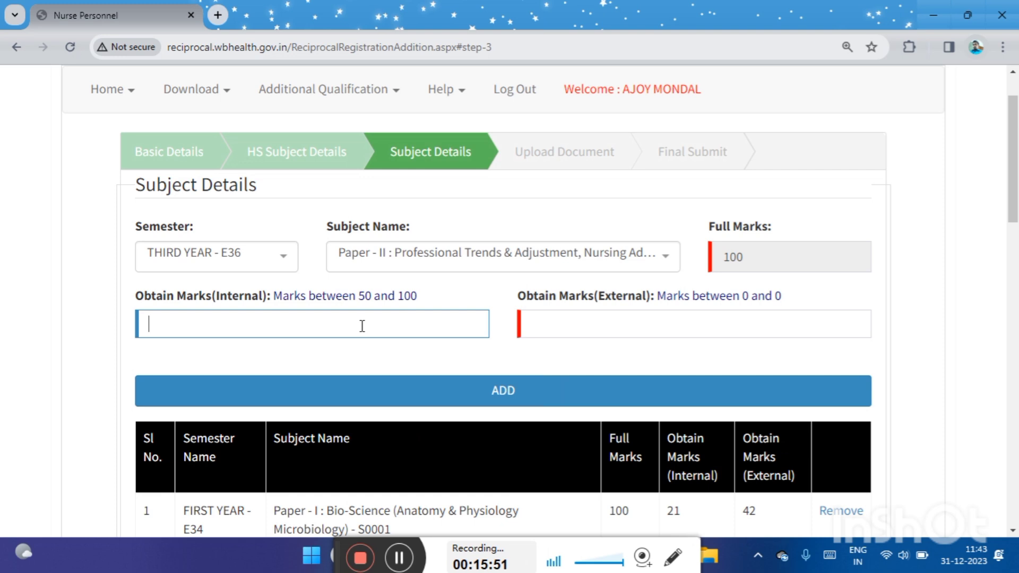
type("88")
left_click(790, 319)
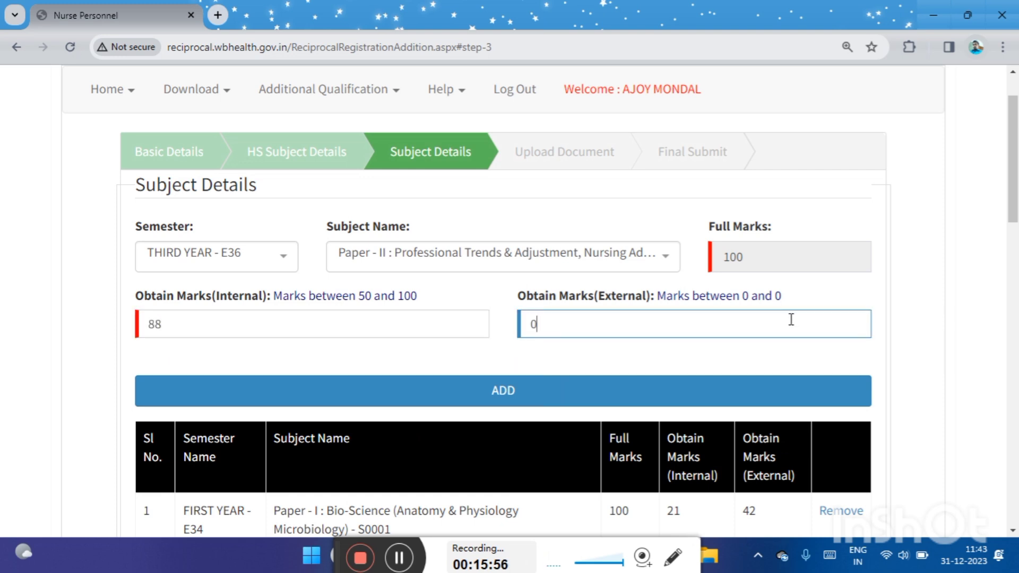
left_click(609, 391)
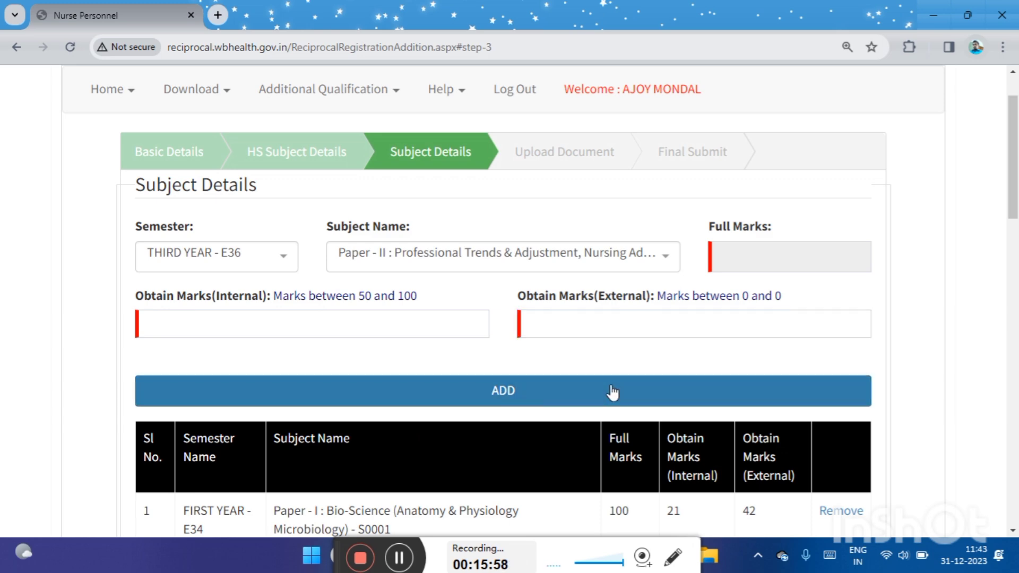
- Submit the completed subject marks list and proceed to the Upload Document stage
scroll(463, 352, "down", 5)
scroll(465, 352, "down", 17)
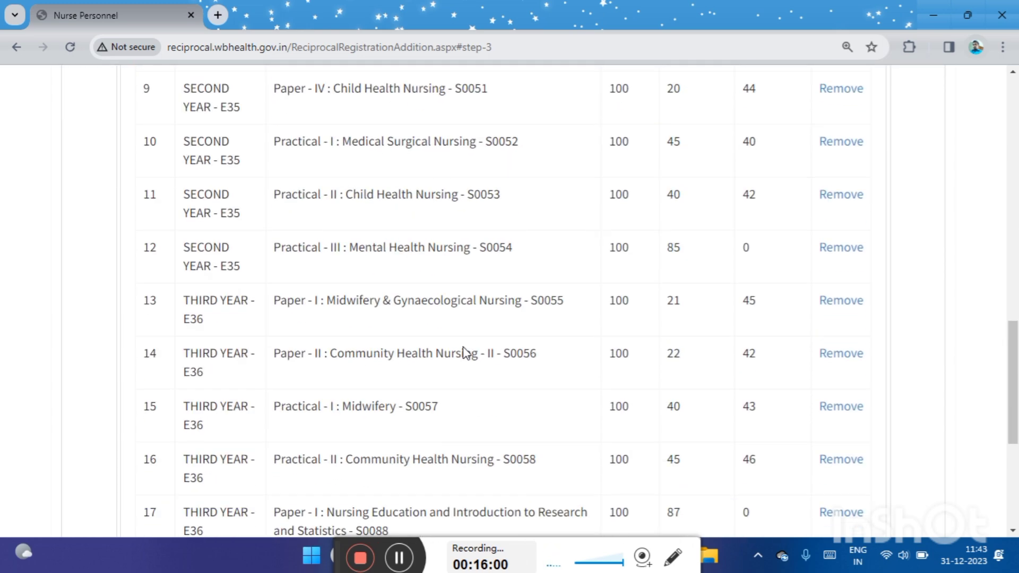
left_click(431, 355)
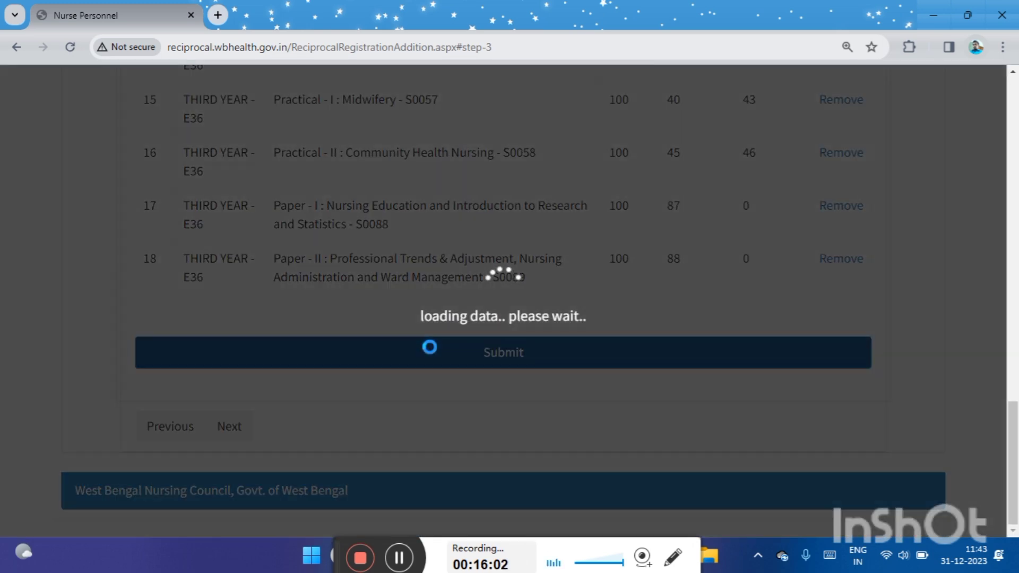
left_click(637, 141)
left_click(237, 425)
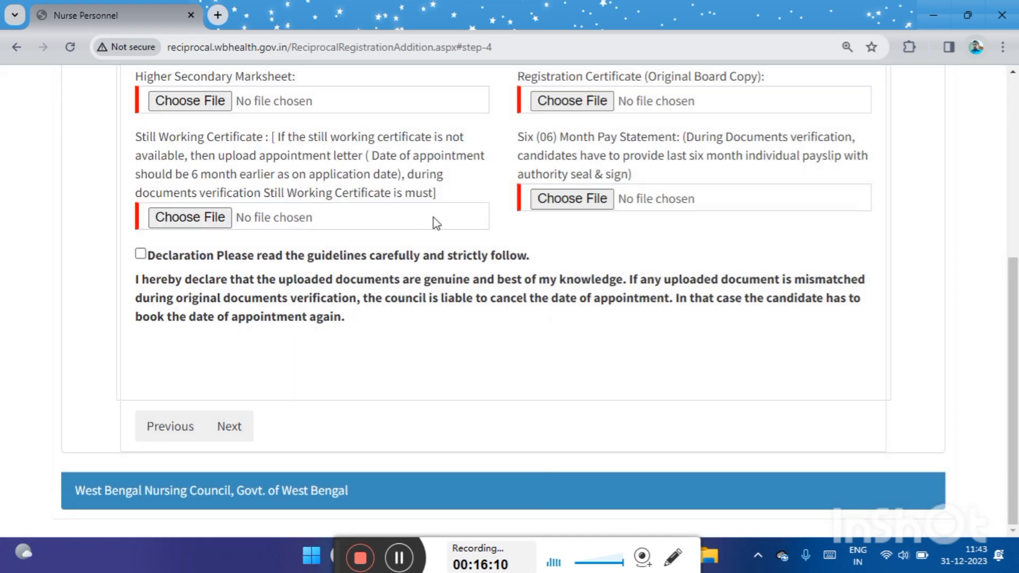
- Set the course code for the document uploads to Diploma - C01
scroll(436, 223, "down", 2)
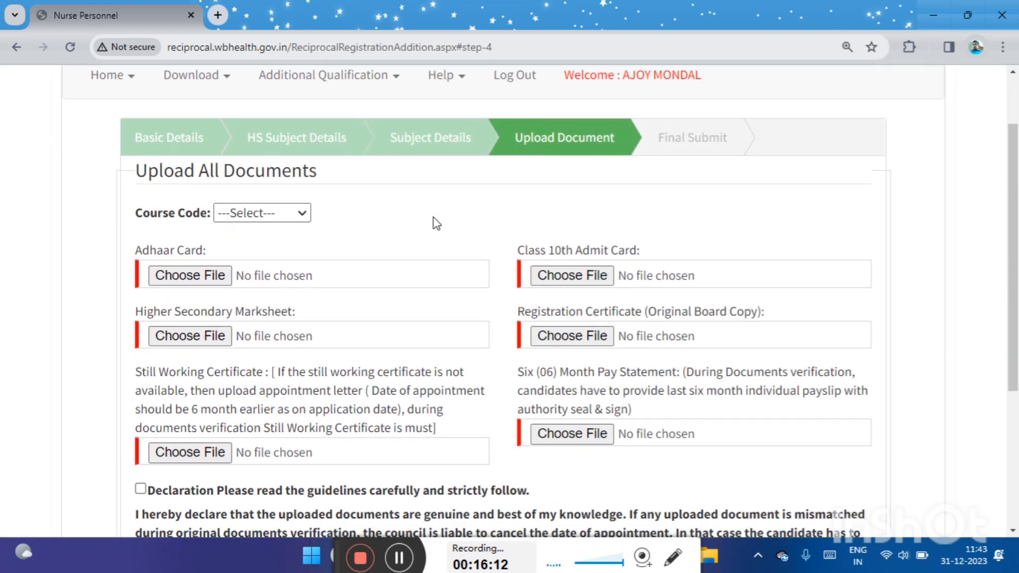
scroll(437, 222, "down", 1)
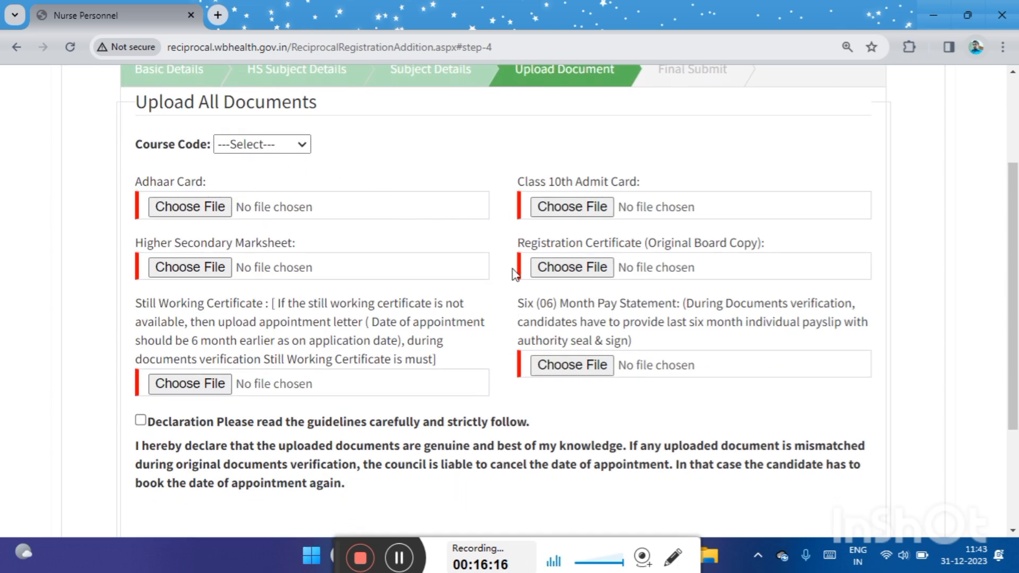
scroll(514, 273, "up", 1)
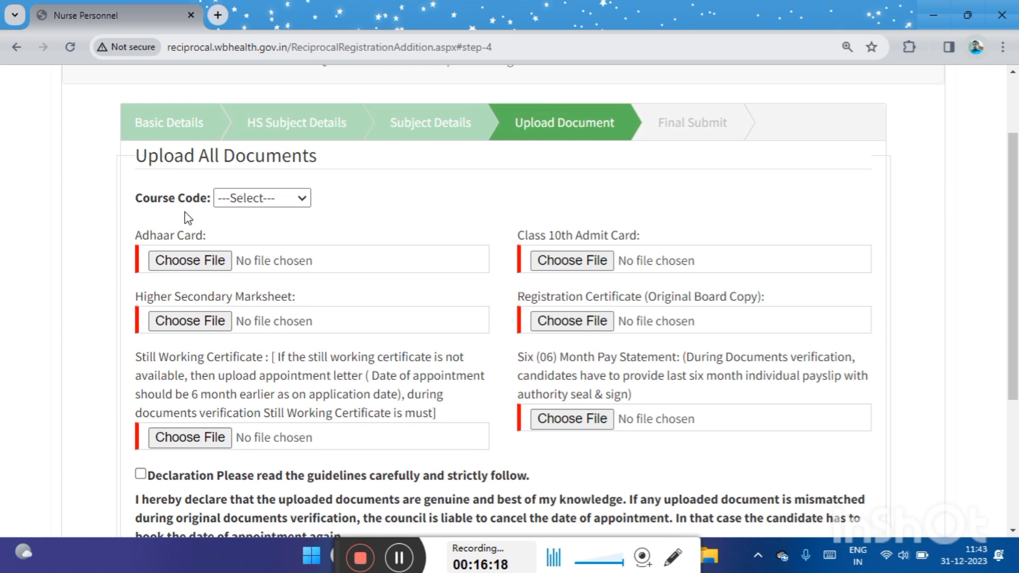
left_click(269, 198)
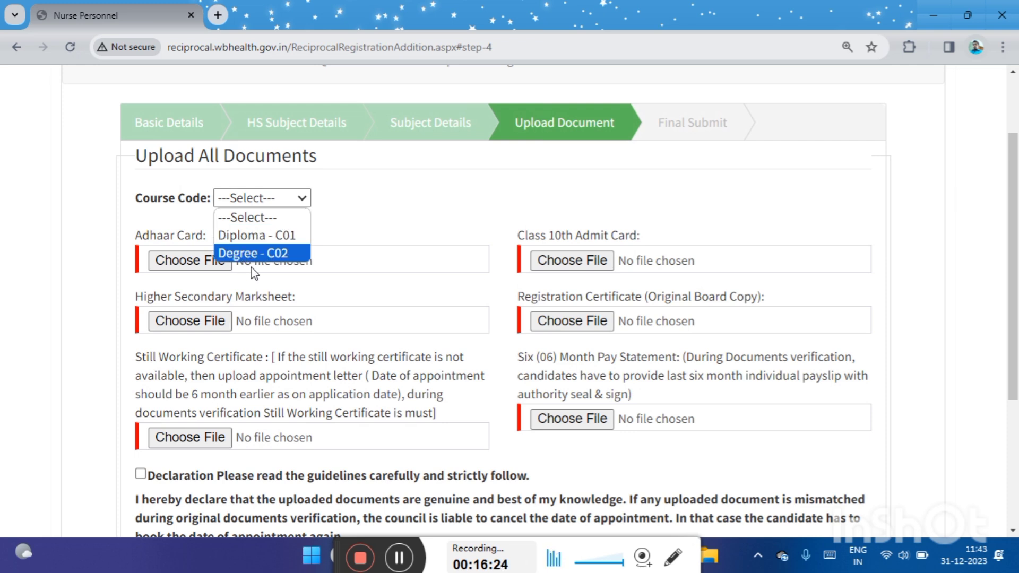
left_click(264, 239)
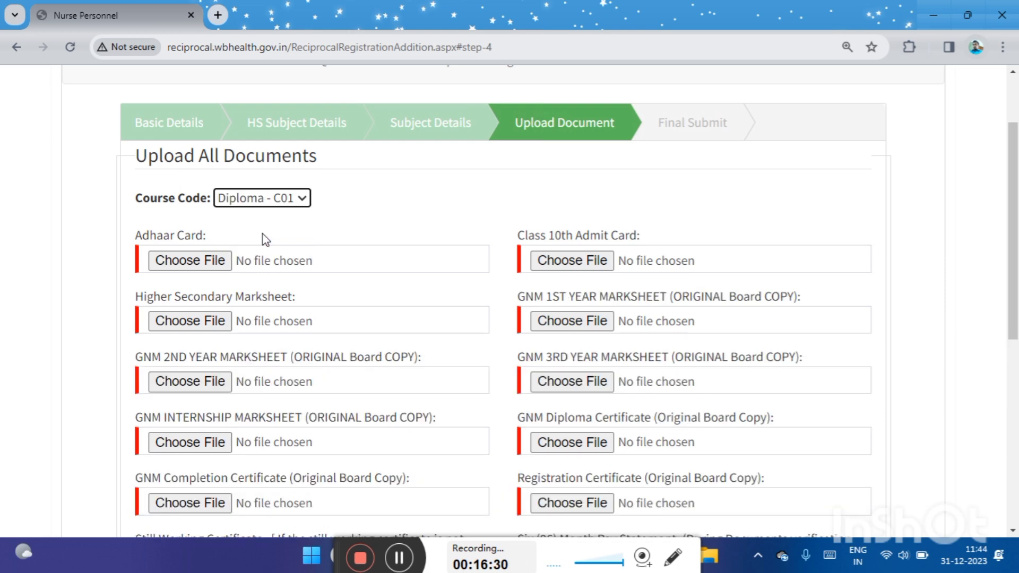
- Review the documents required for the Diploma course, including the notes on the Still Working Certificate and Six (06) Month Pay Statement
scroll(264, 239, "down", 1)
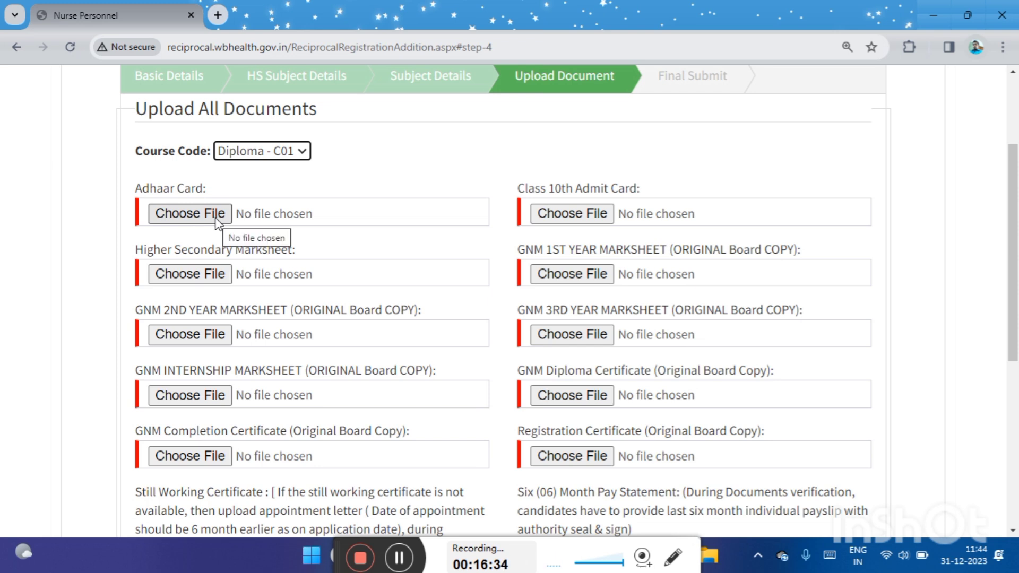
scroll(216, 219, "down", 1)
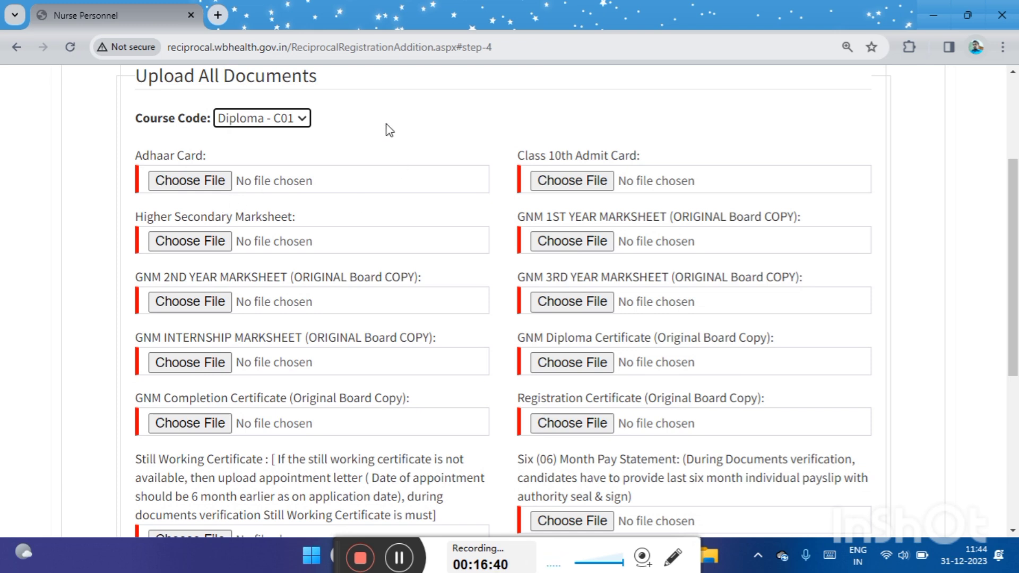
scroll(369, 125, "up", 1)
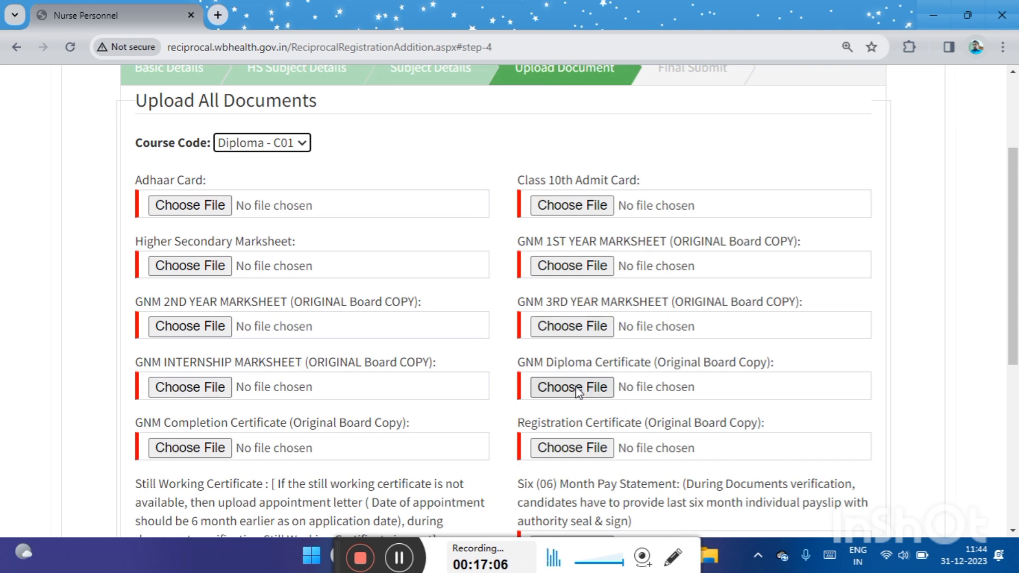
scroll(601, 391, "down", 3)
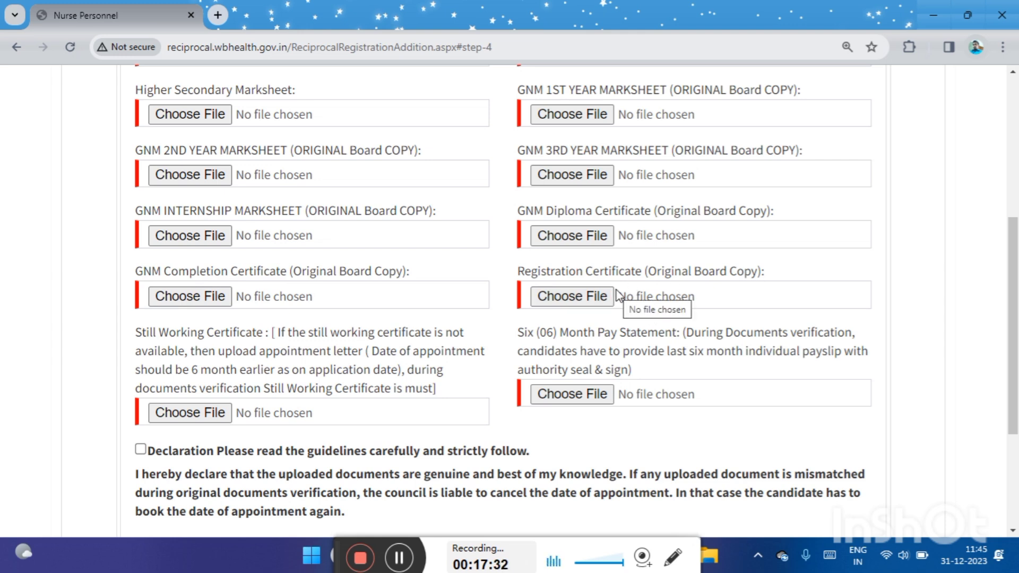
scroll(558, 312, "down", 1)
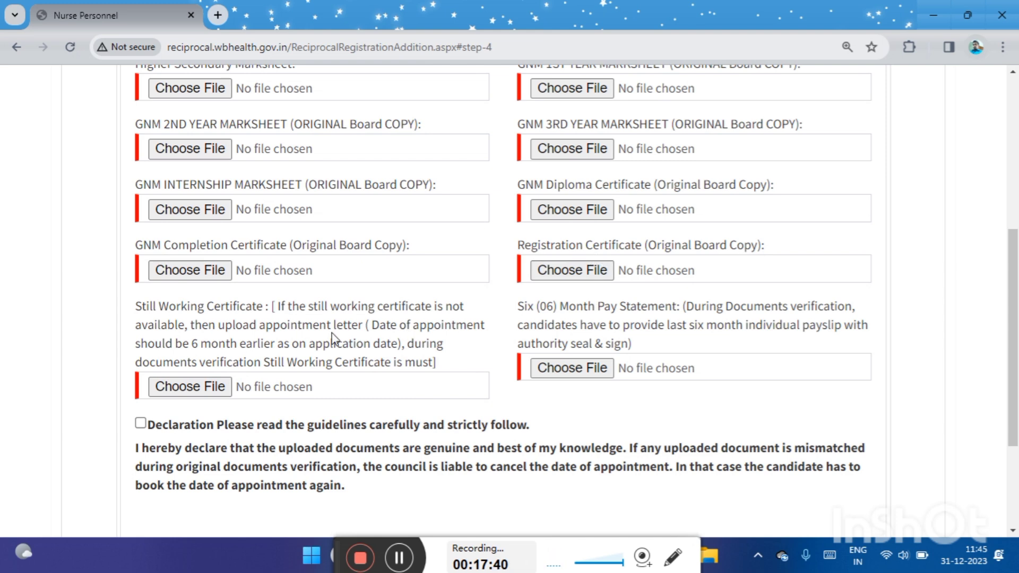
scroll(334, 340, "down", 1)
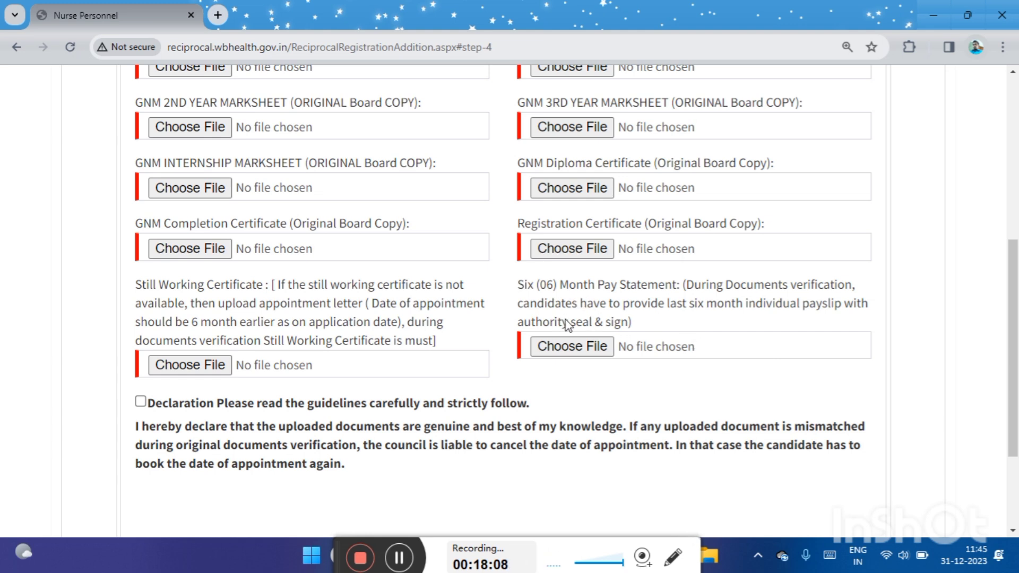
scroll(567, 324, "down", 1)
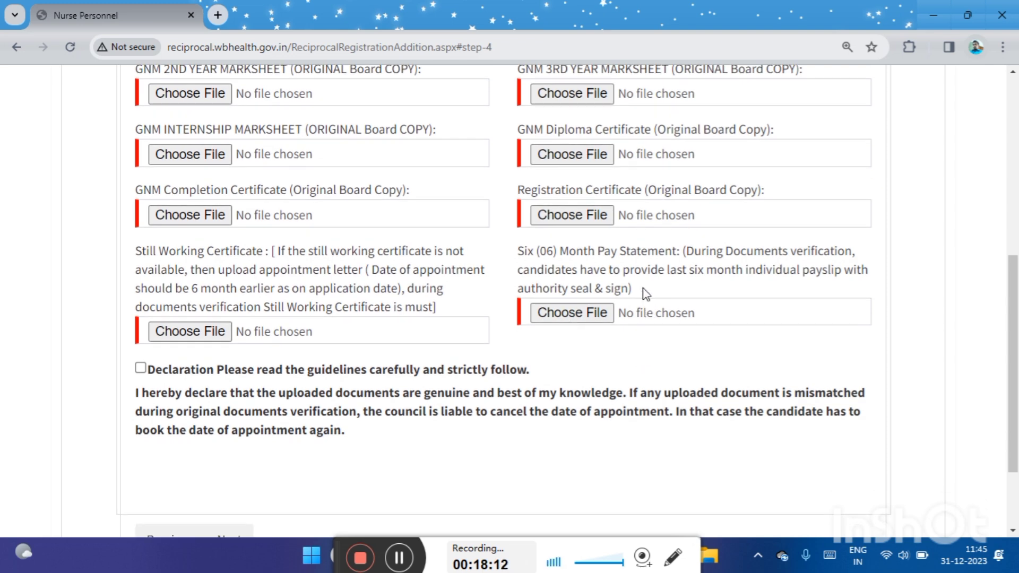
scroll(643, 288, "up", 1)
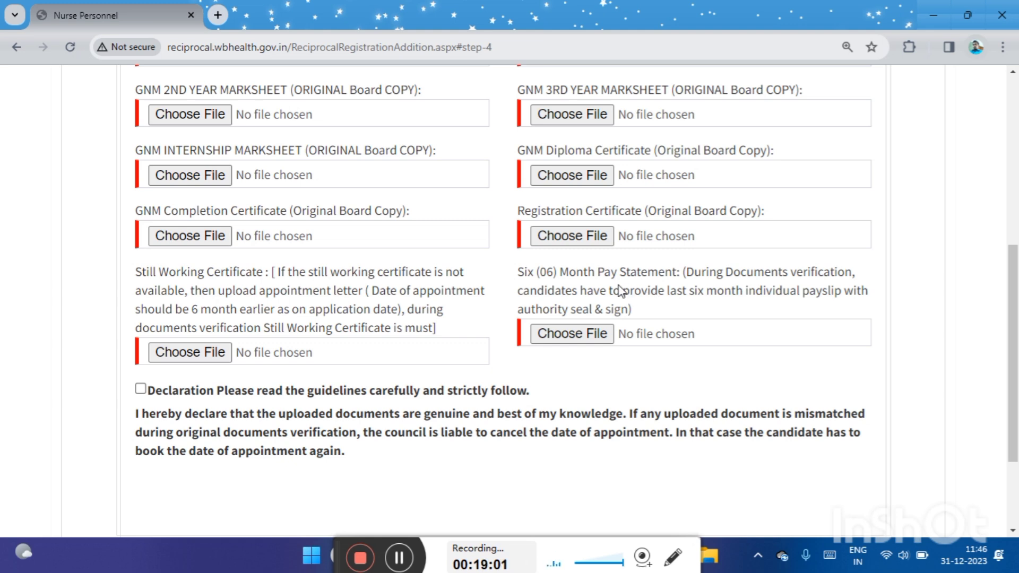
scroll(519, 293, "down", 1)
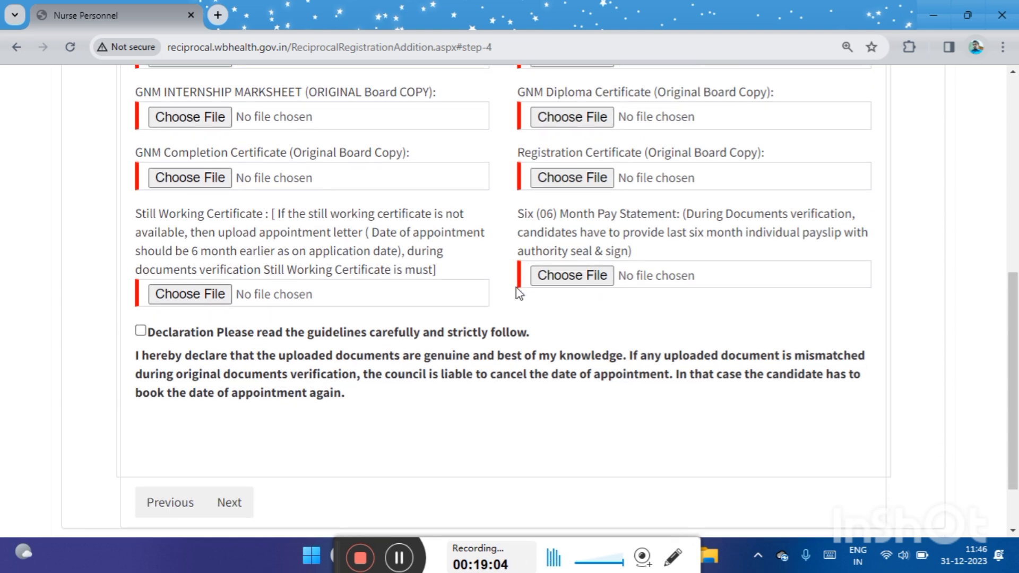
- Accept the declaration that the uploaded documents are genuine and submit the Upload Document form
left_click(140, 331)
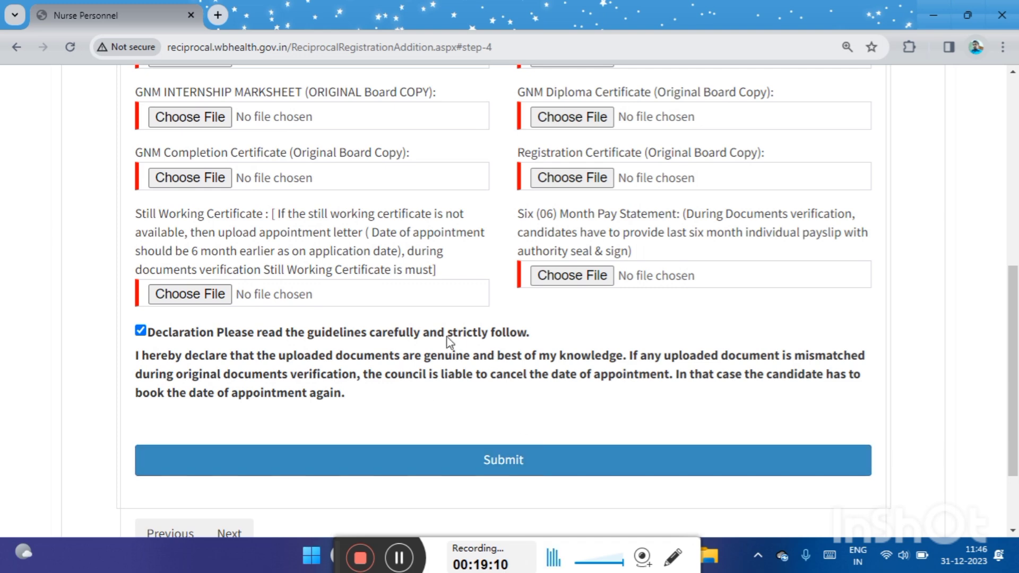
left_click(453, 461)
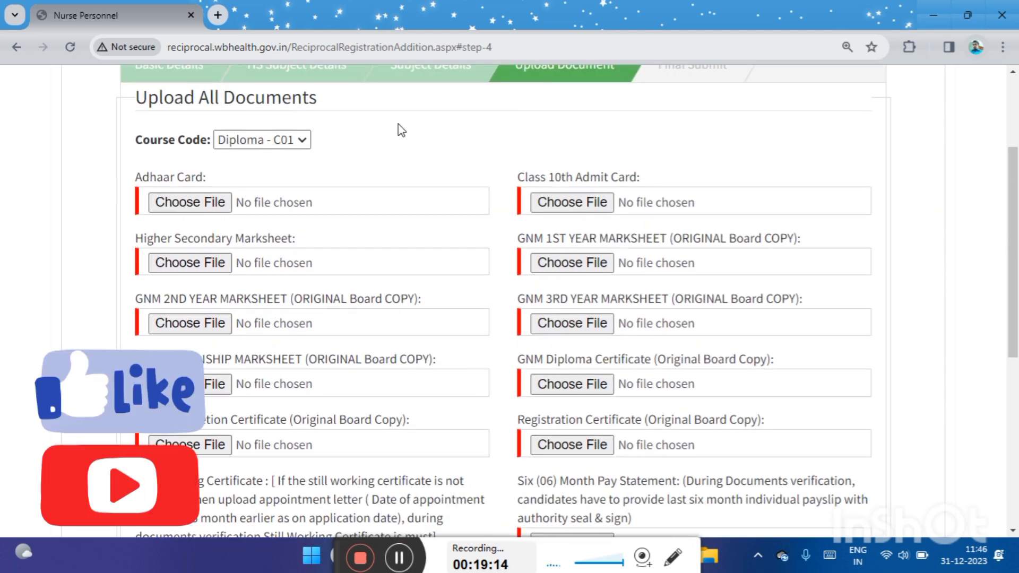
- Check the available course codes and recheck the document list for Diploma - C01
left_click(269, 140)
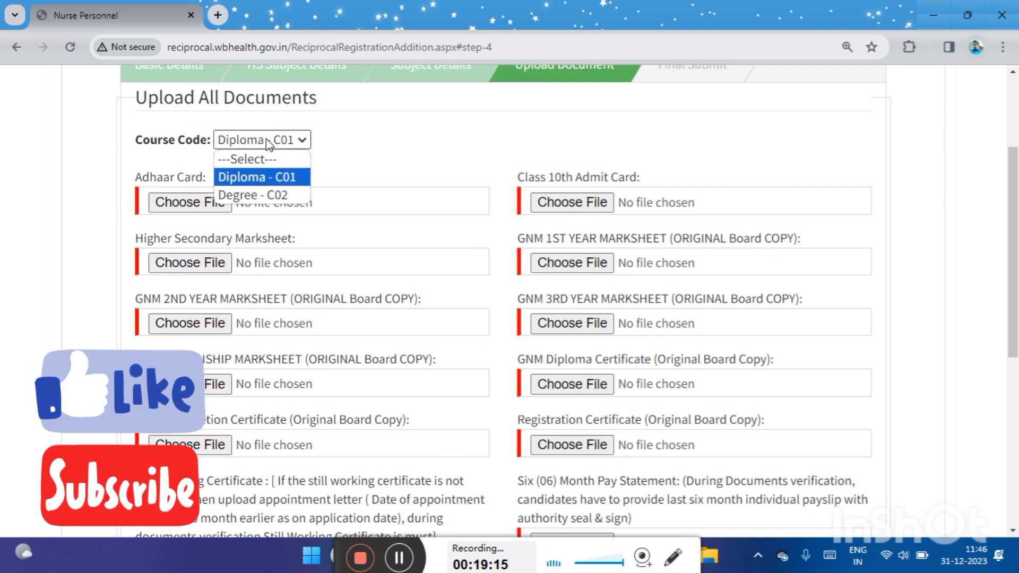
left_click(266, 178)
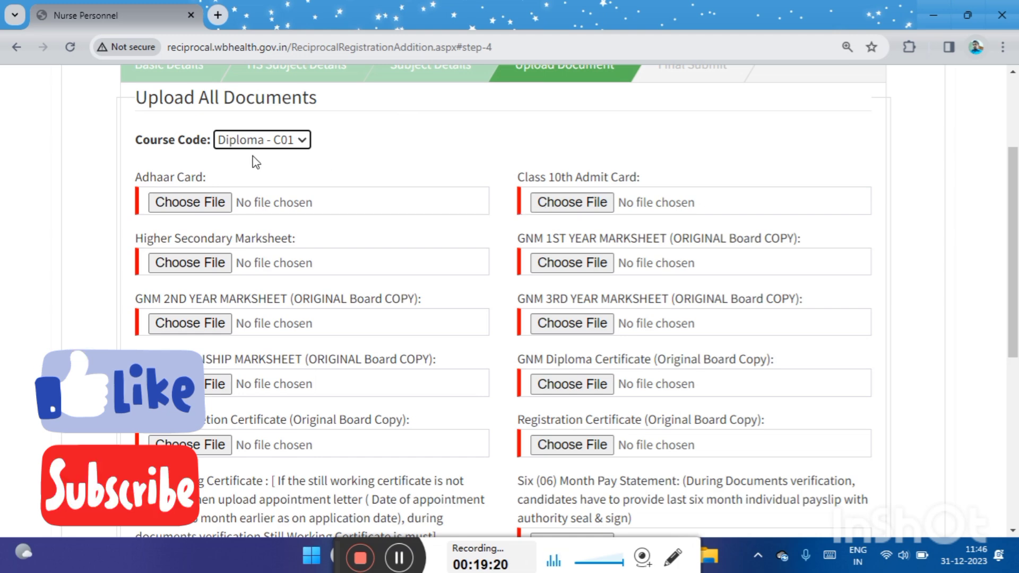
left_click(259, 140)
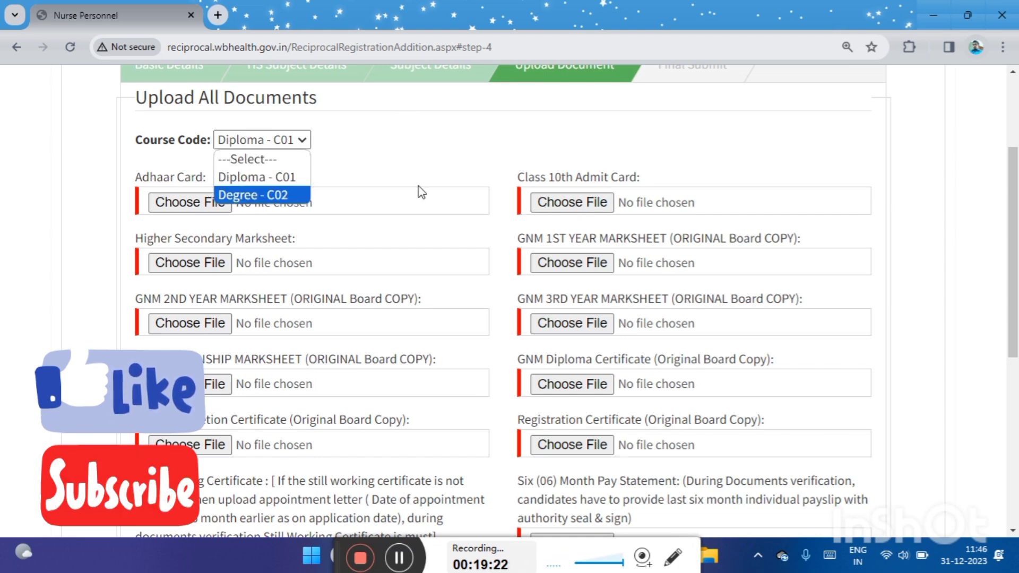
left_click(392, 162)
scroll(393, 162, "down", 3)
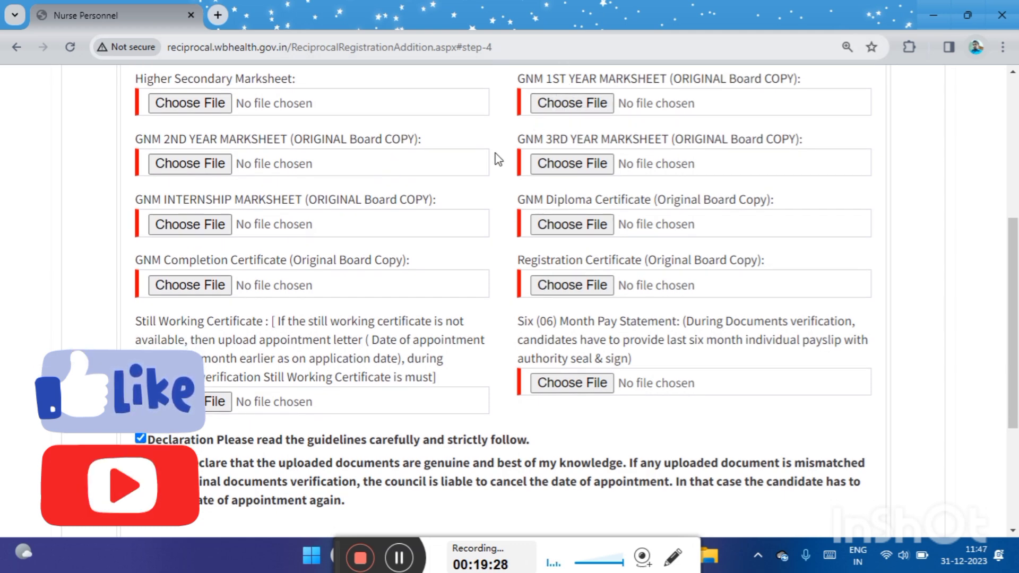
scroll(495, 160, "down", 1)
scroll(497, 158, "up", 6)
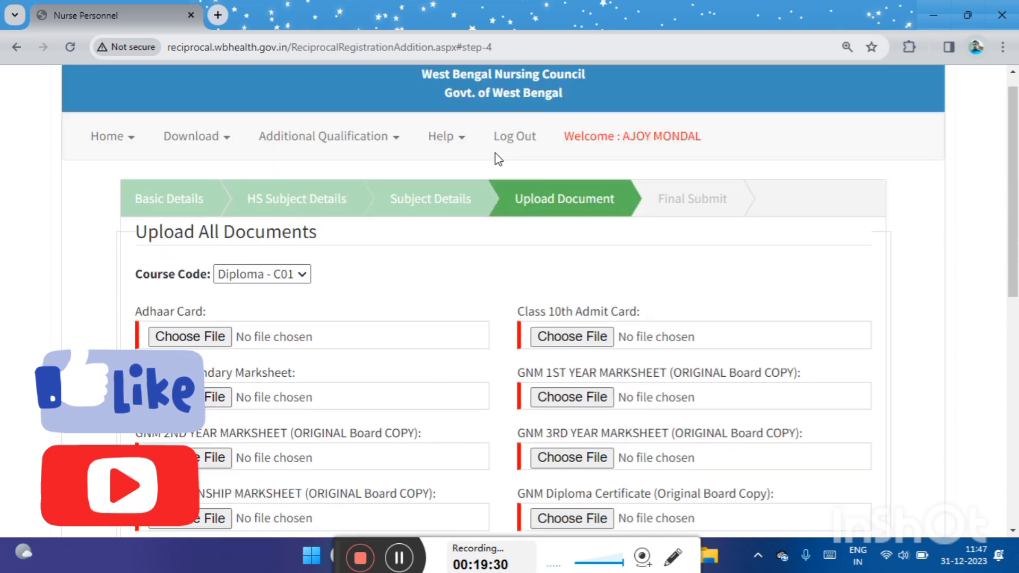
left_click(281, 299)
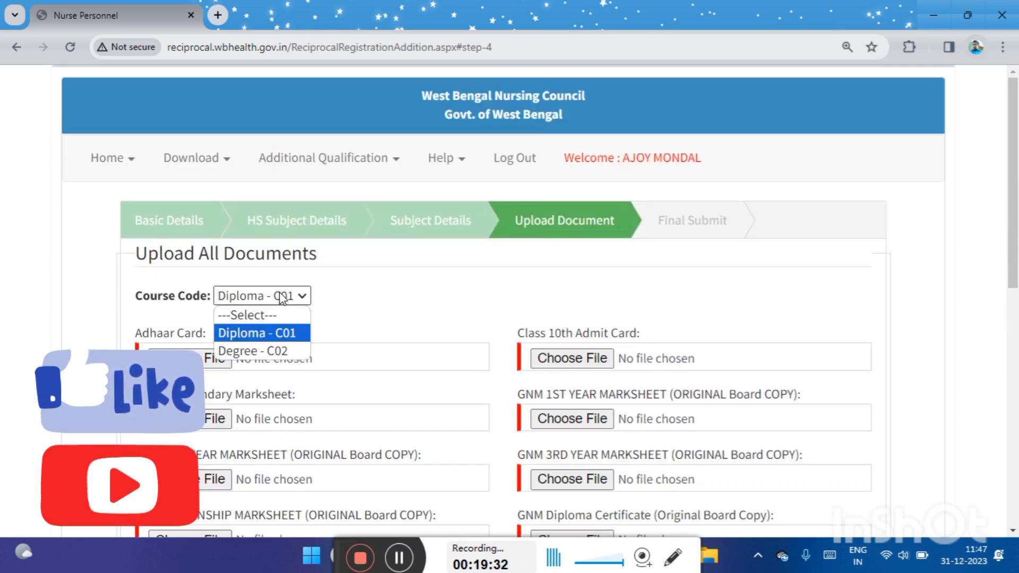
left_click(414, 313)
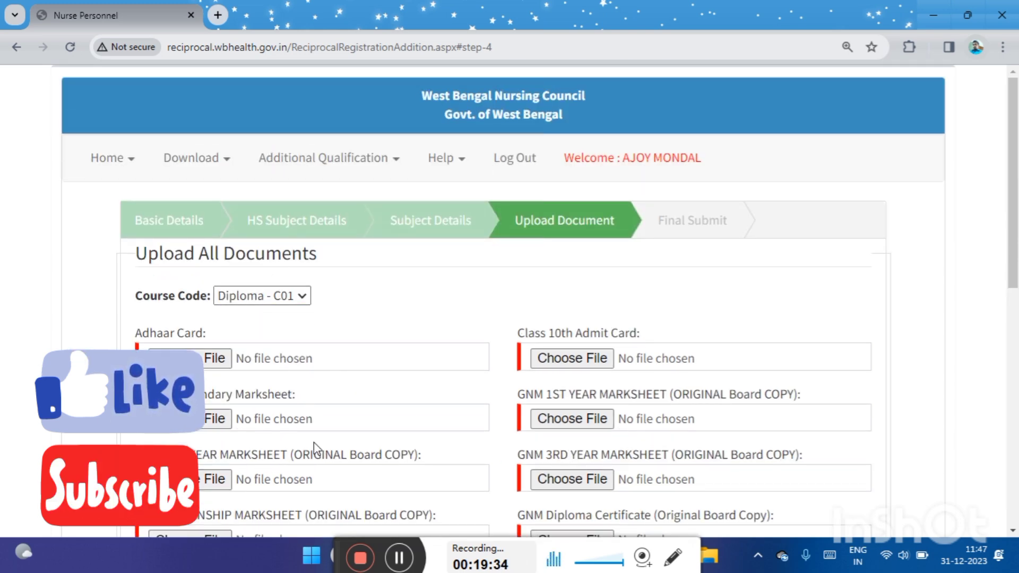
- Submit the Upload Document form again with the declaration accepted and proceed to the Final Submit stage
scroll(489, 386, "down", 10)
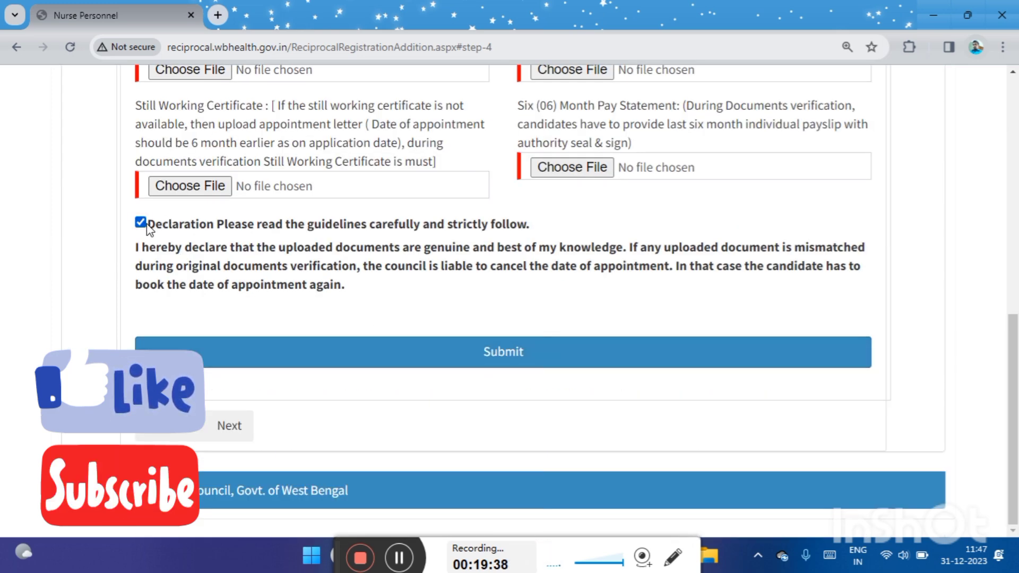
left_click(430, 364)
scroll(578, 171, "down", 10)
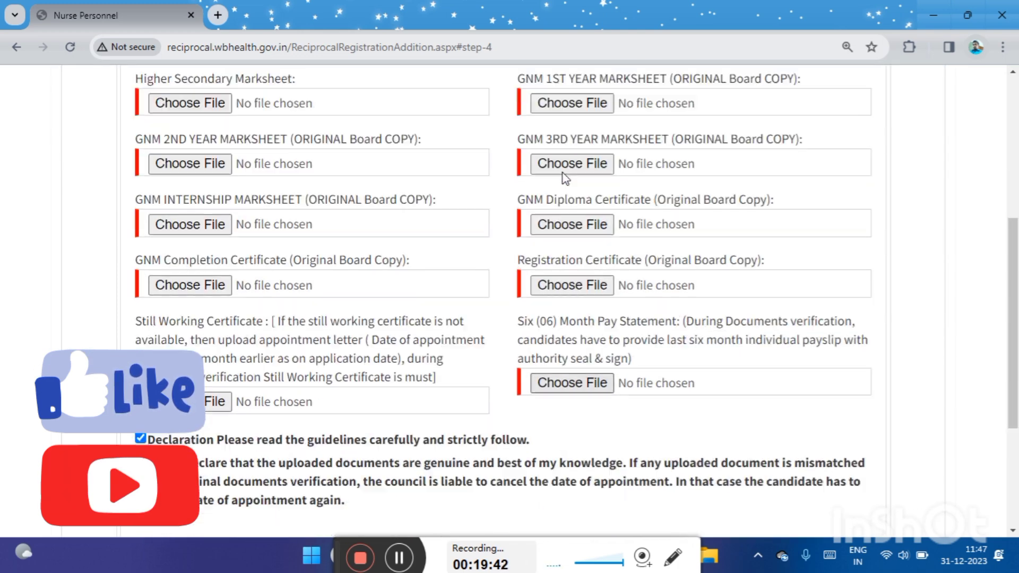
left_click(230, 434)
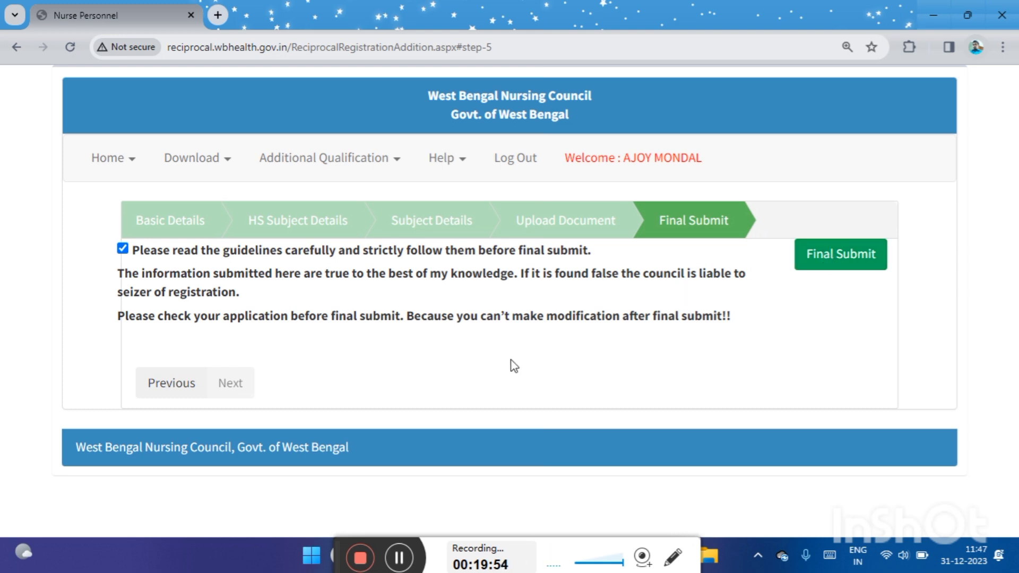
- View the application details list for the reciprocal course and open the Schedule Date page
left_click(127, 159)
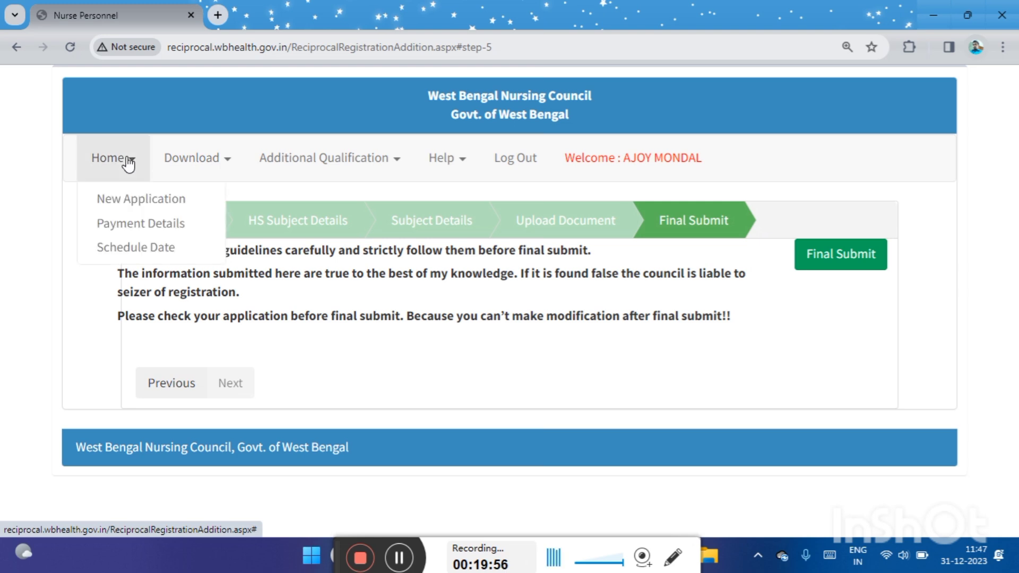
left_click(127, 200)
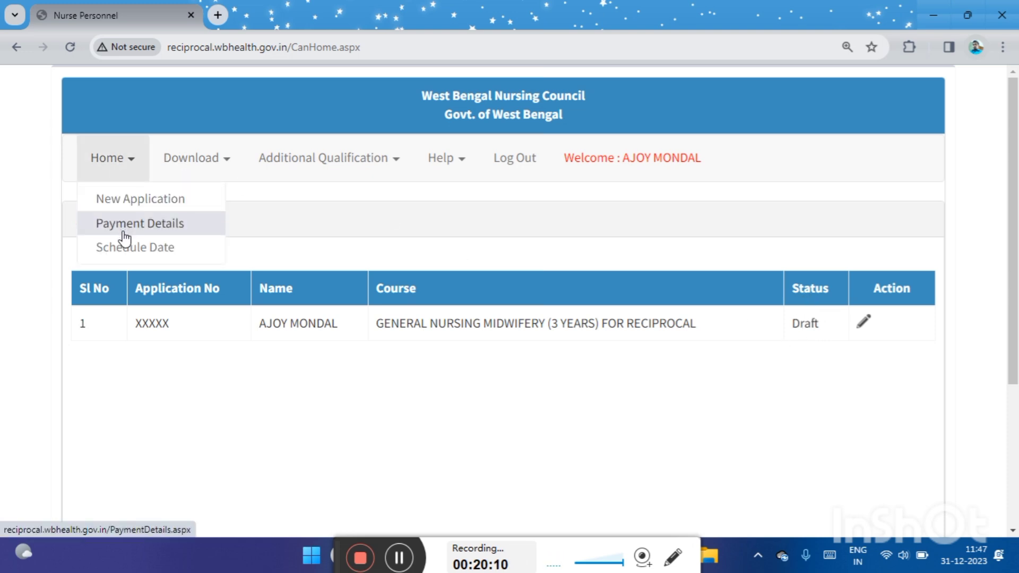
left_click(174, 247)
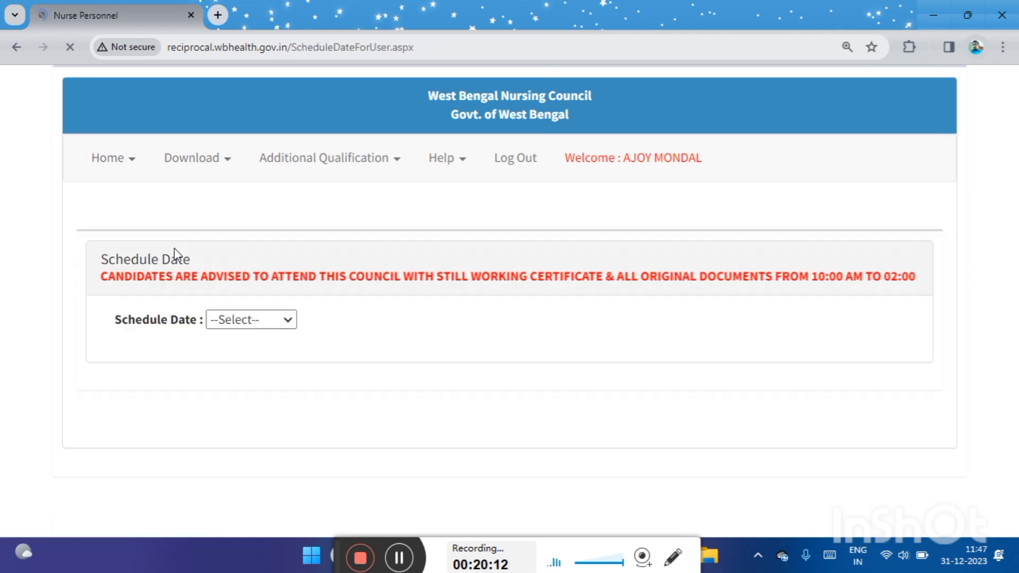
- Check the candidate limit and existing bookings for the schedule dates 25-Apr-2024 and 09-May-2024
left_click(244, 320)
scroll(243, 247, "down", 17)
scroll(240, 257, "down", 2)
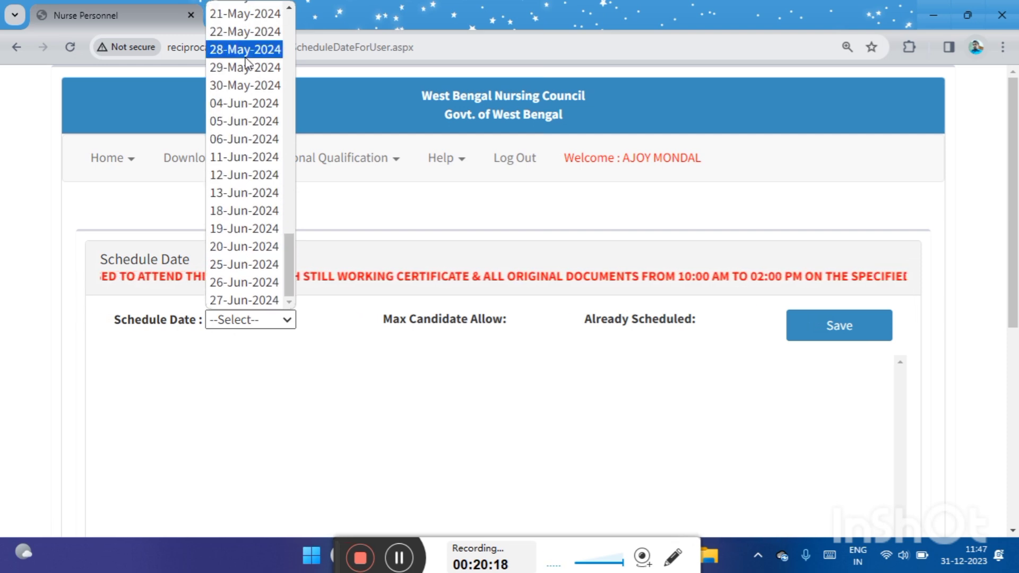
scroll(246, 62, "up", 4)
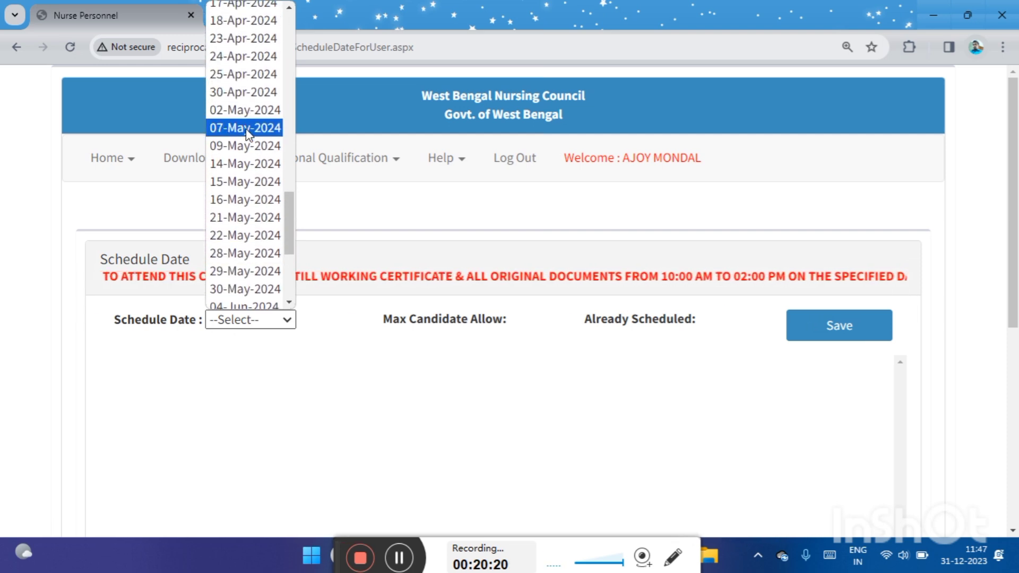
left_click(237, 76)
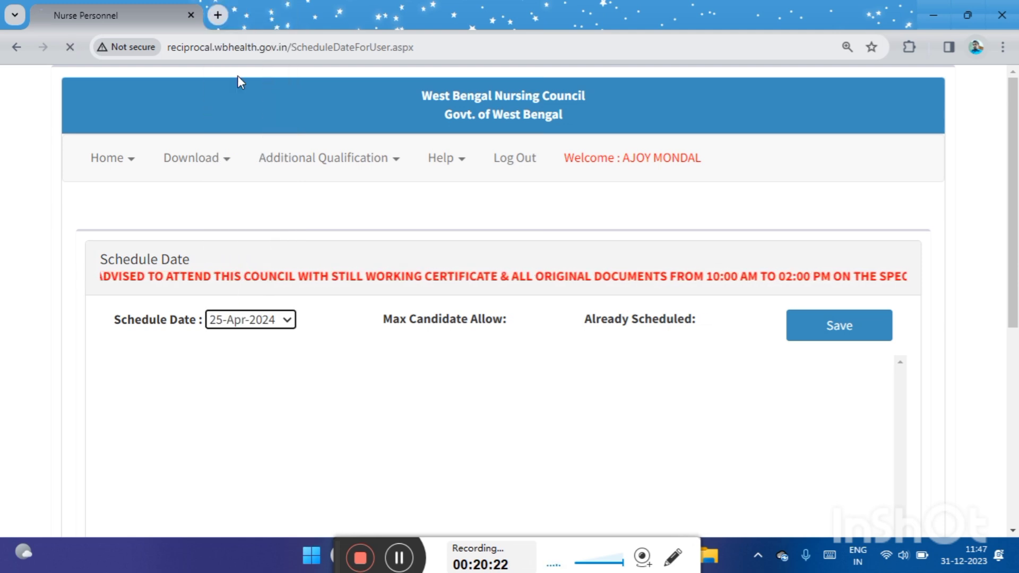
left_click(253, 320)
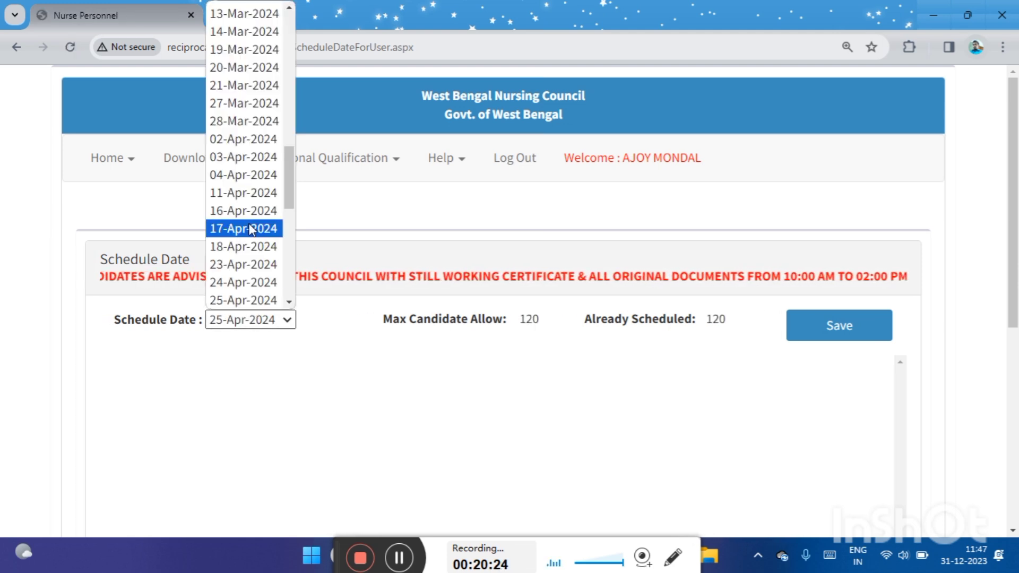
scroll(246, 276, "down", 3)
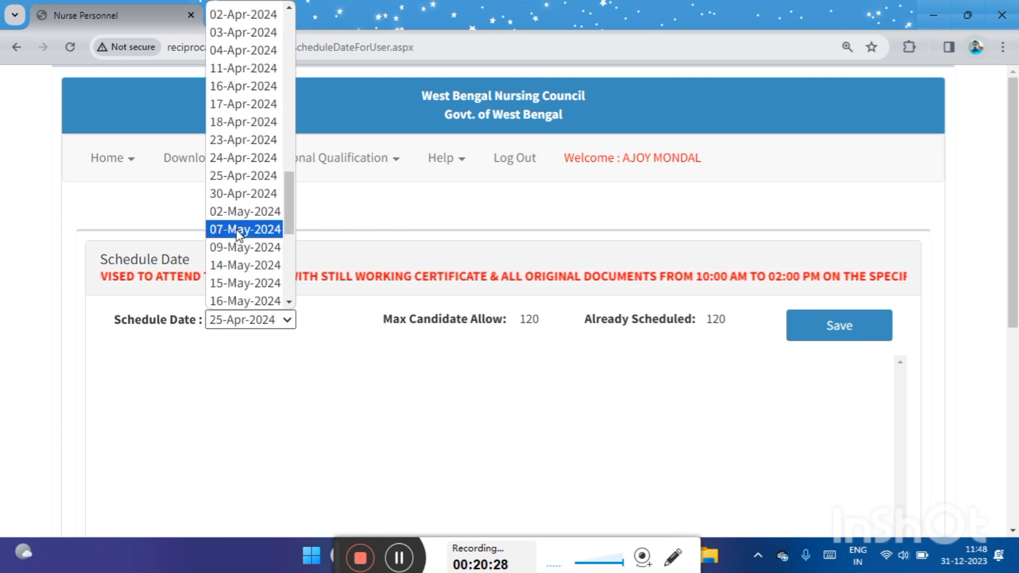
left_click(238, 247)
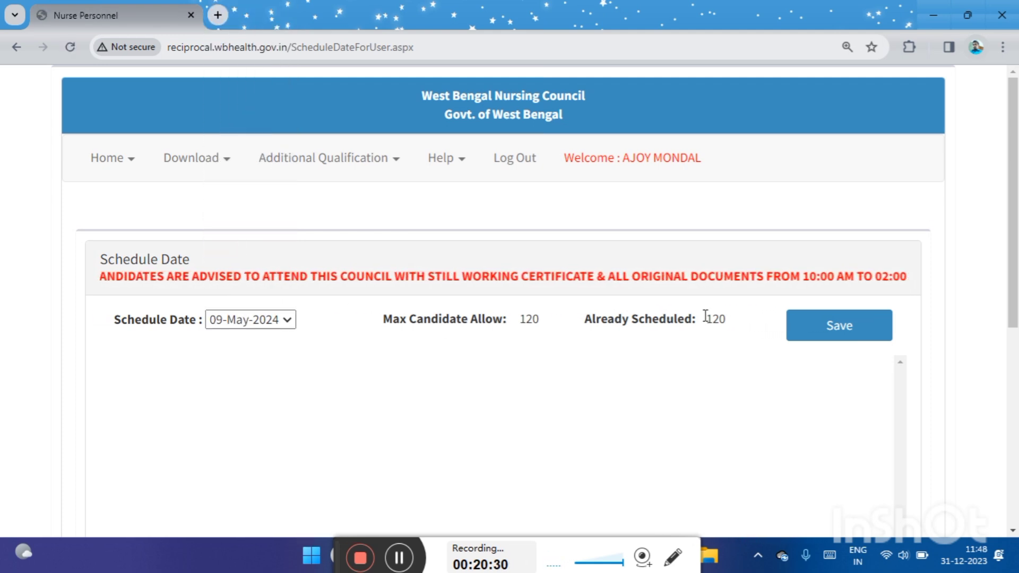
- Select 28-May-2024 as the schedule date and check its candidate limit and bookings without saving
left_click(287, 319)
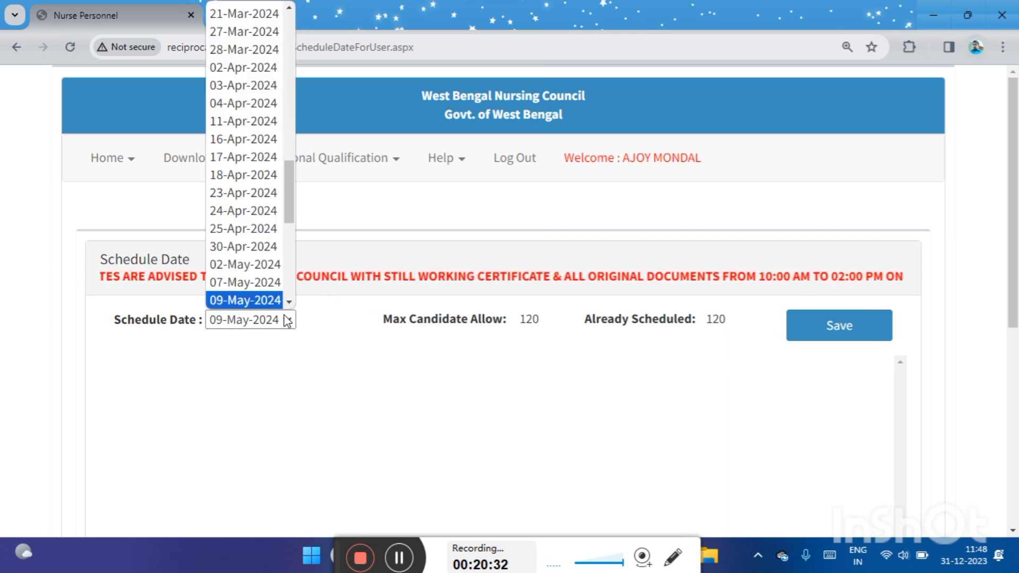
scroll(250, 247, "down", 3)
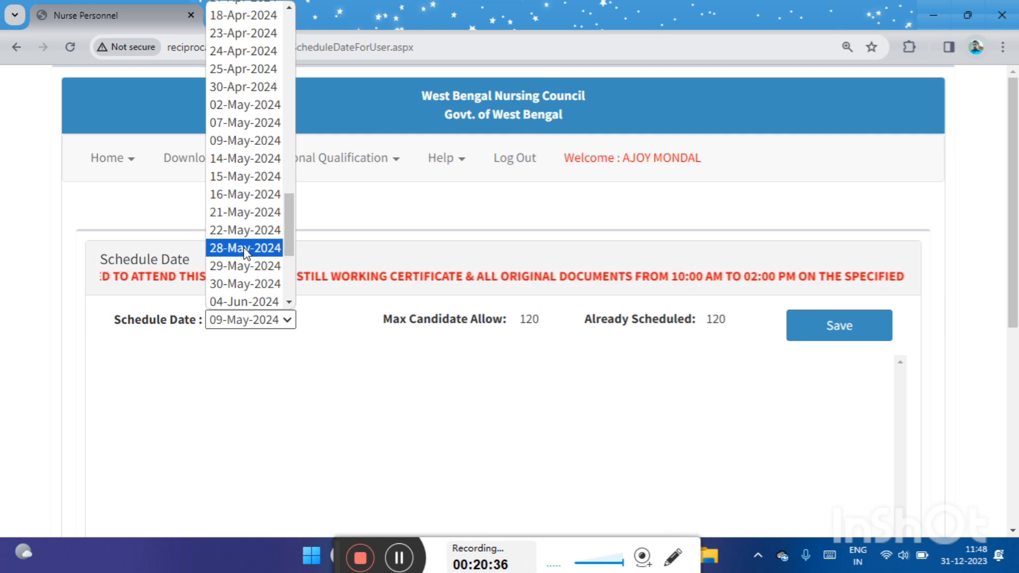
left_click(249, 247)
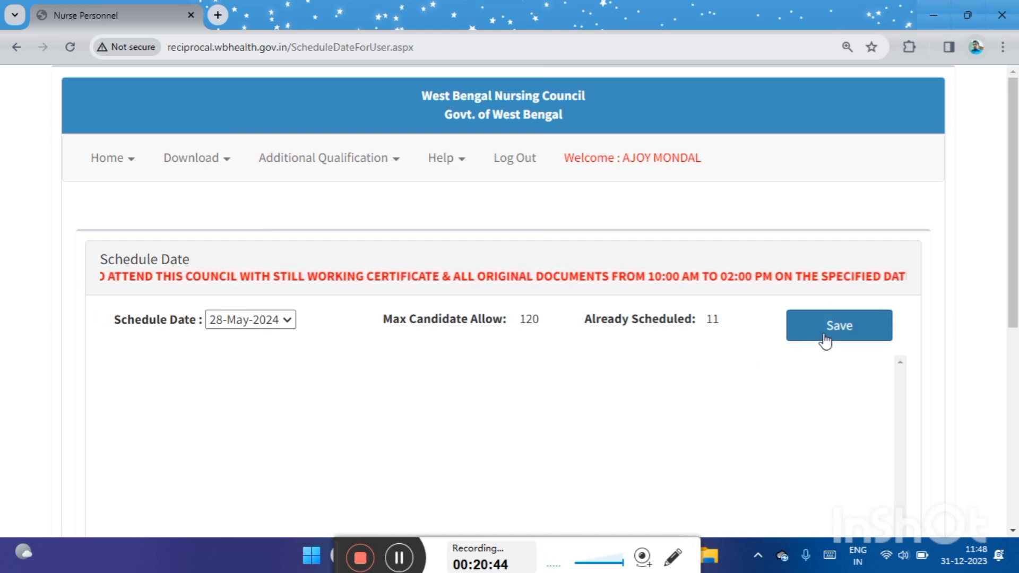
scroll(764, 337, "down", 1)
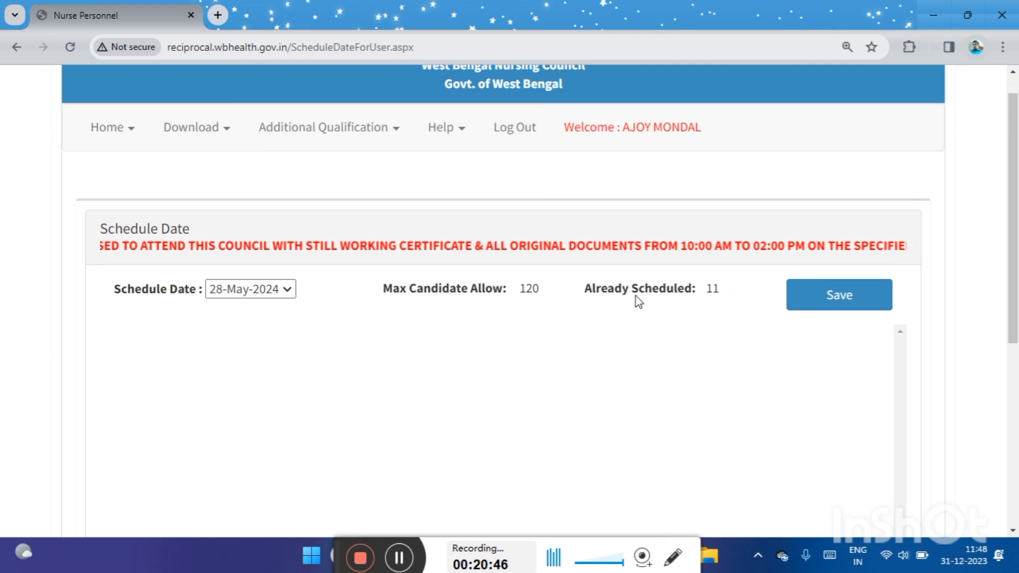
scroll(447, 287, "up", 1)
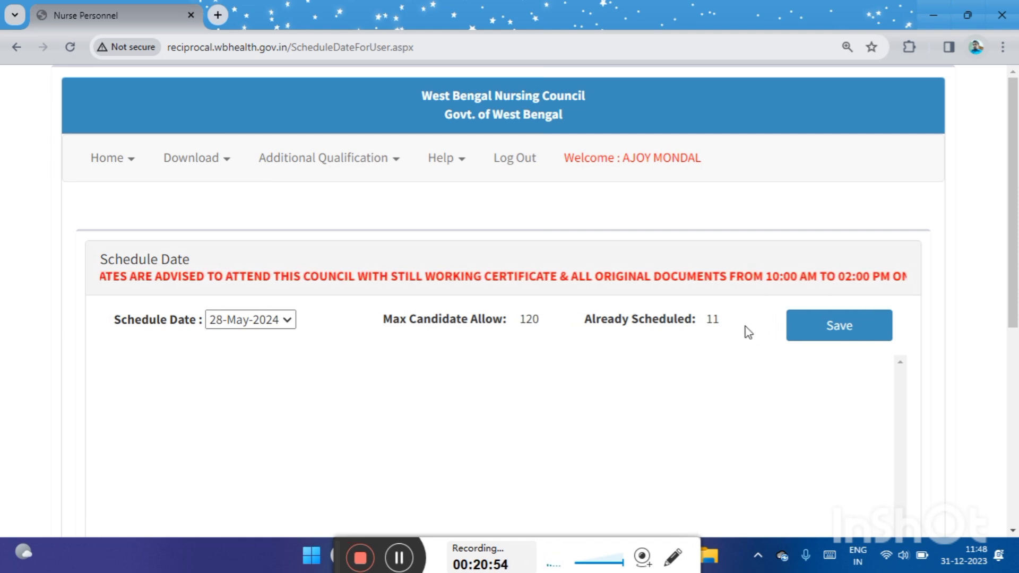
- Return to the Application Details list and review the status of the General Nursing Midwifery (3 Years) reciprocal application
left_click(103, 168)
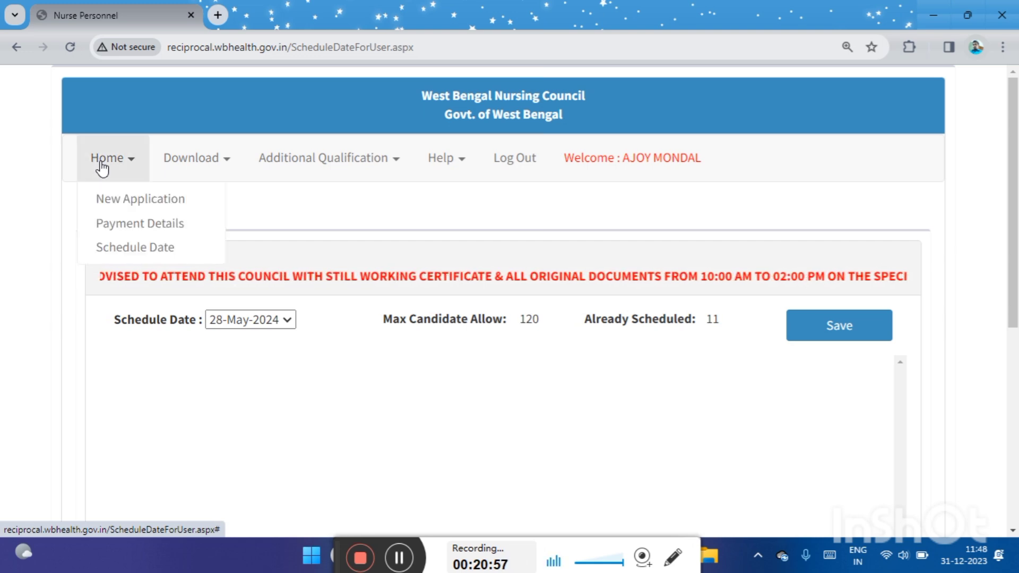
left_click(300, 378)
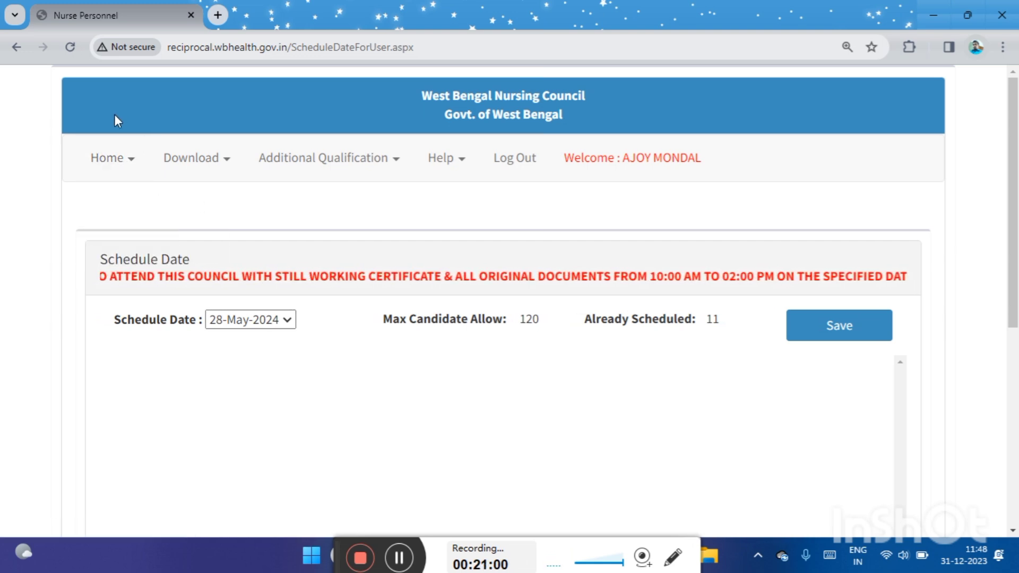
left_click(125, 171)
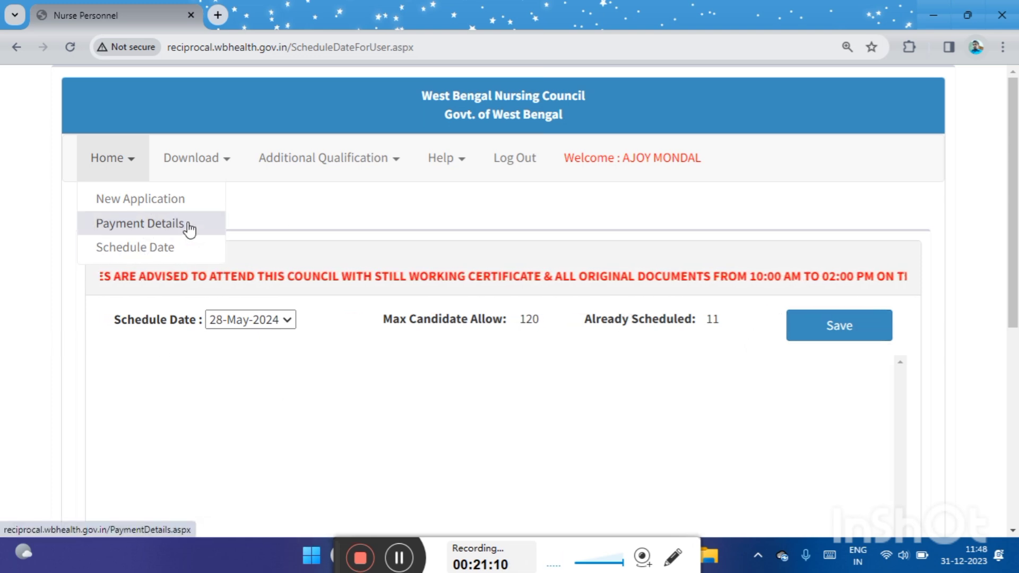
left_click(139, 199)
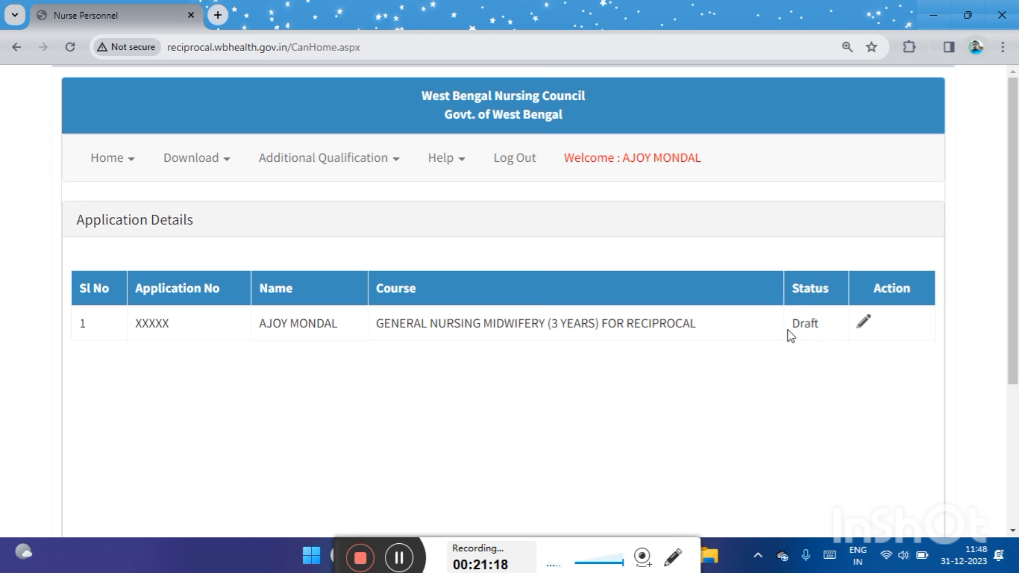
left_click(117, 161)
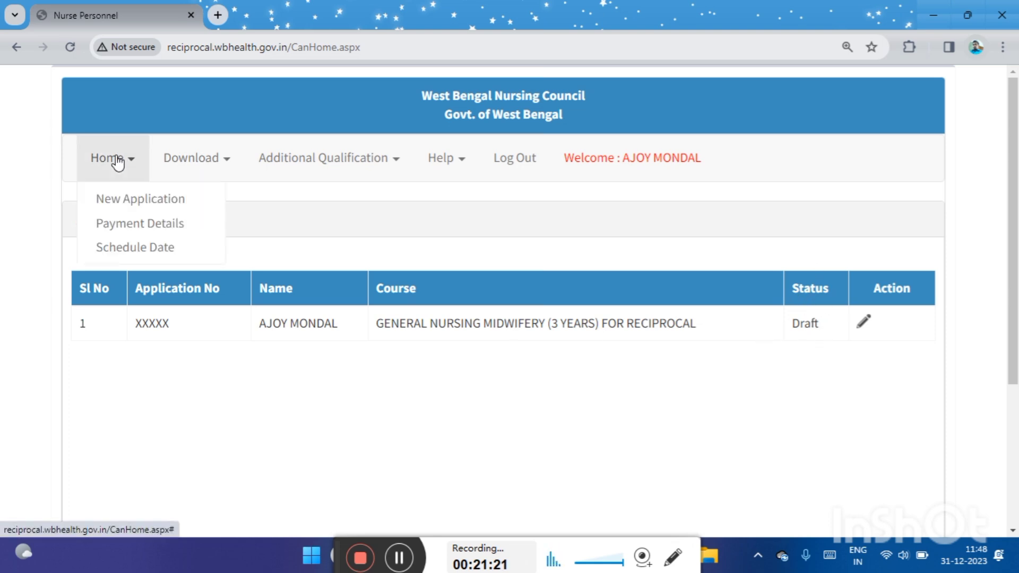
left_click(137, 199)
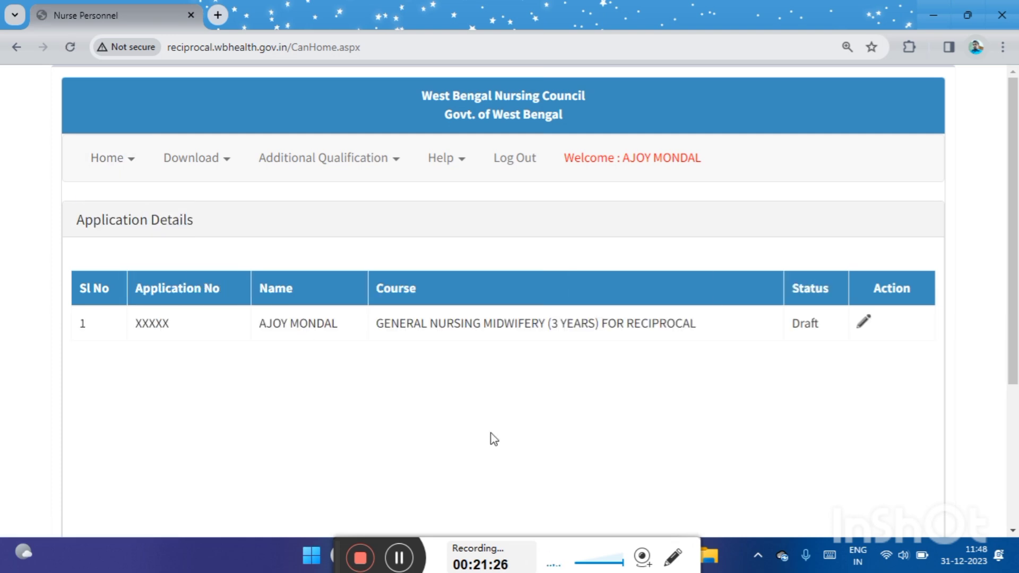
scroll(493, 438, "down", 3)
scroll(493, 439, "up", 3)
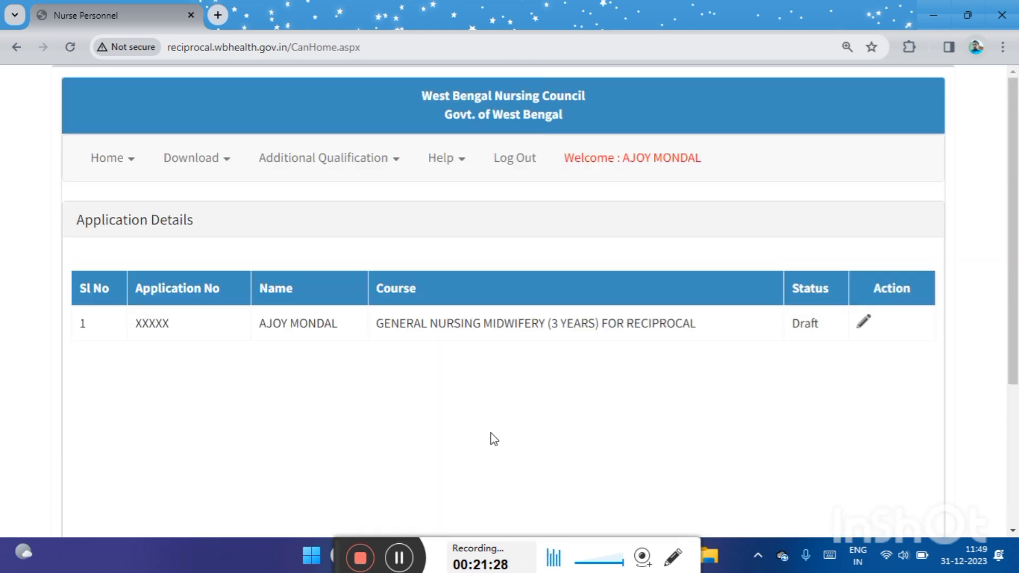